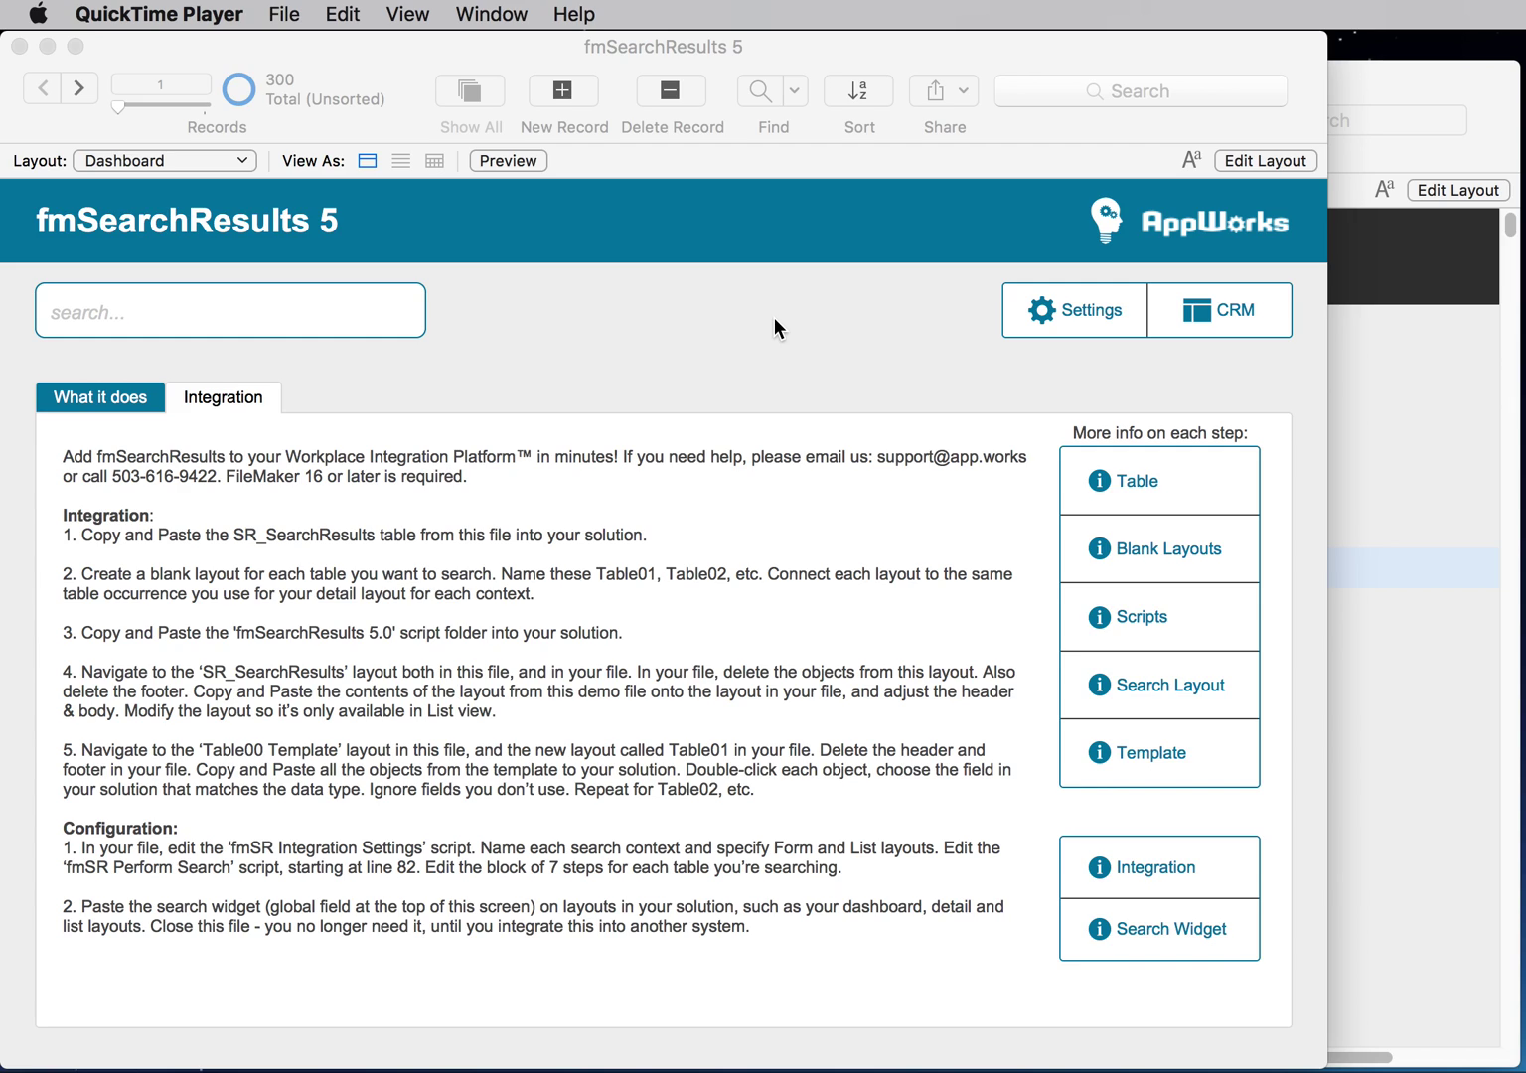
# - Bring the Sample Integration file's Company List to the front and scroll through it
pyautogui.click(1372, 450)
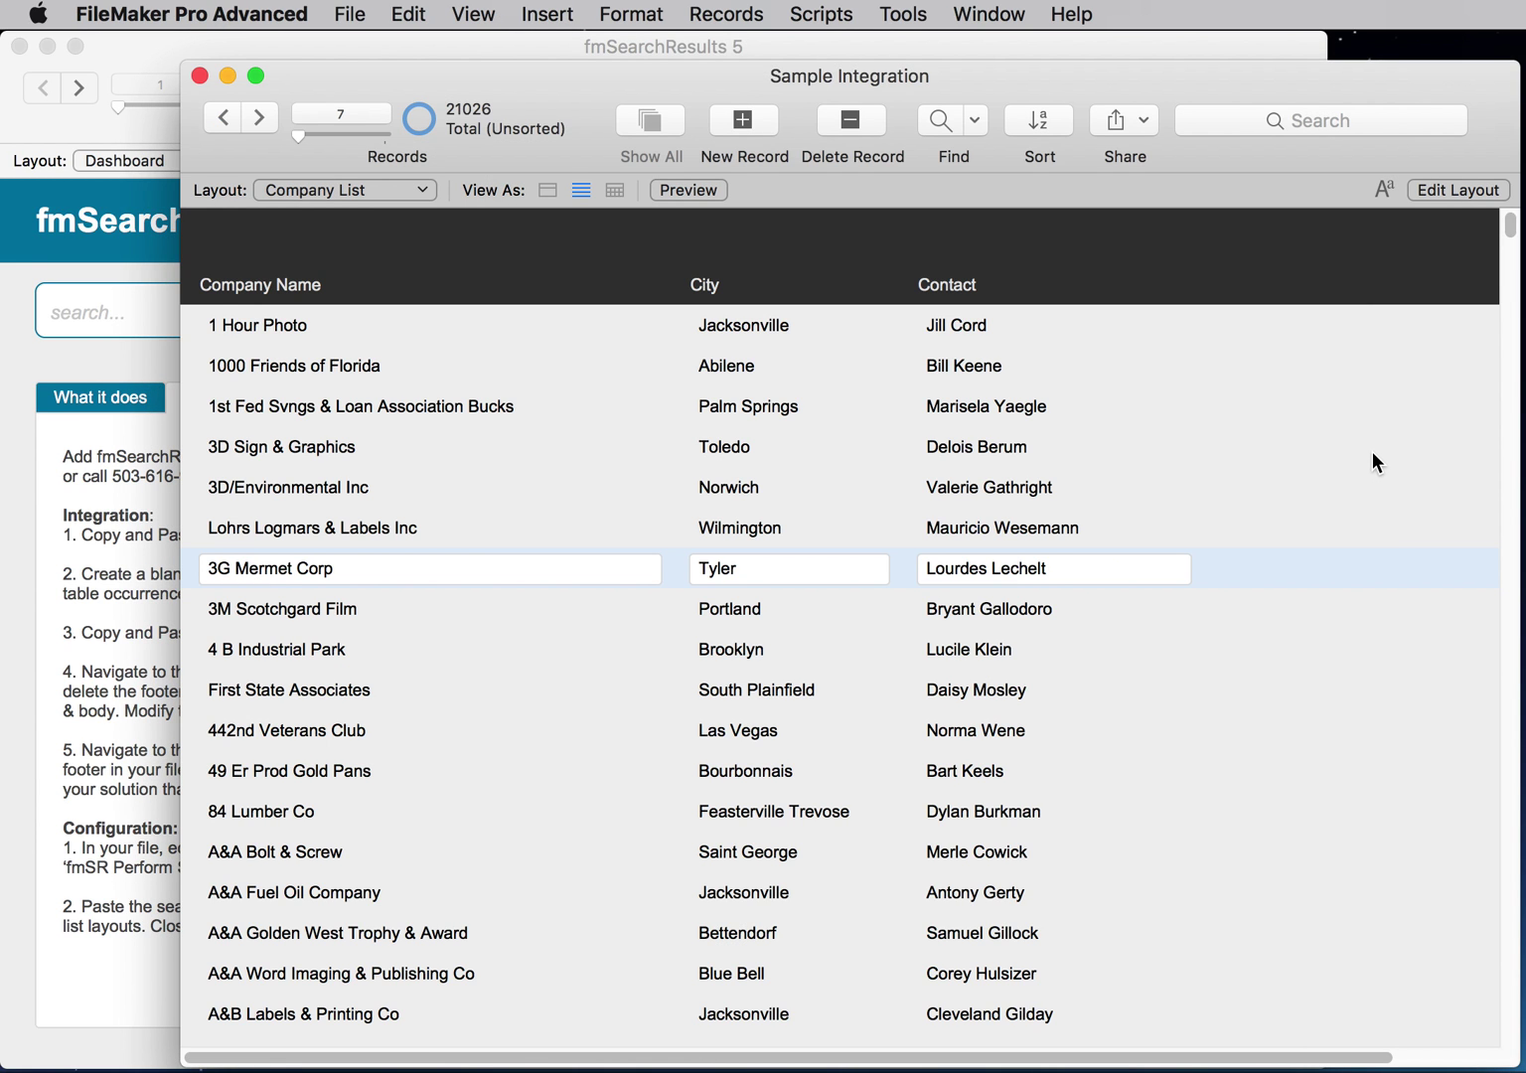
pyautogui.scroll(-5, 696, 591)
pyautogui.scroll(5, 664, 604)
# - Copy the SR_SearchResults table definition from fmSearchResults 5's Manage Database
pyautogui.click(424, 48)
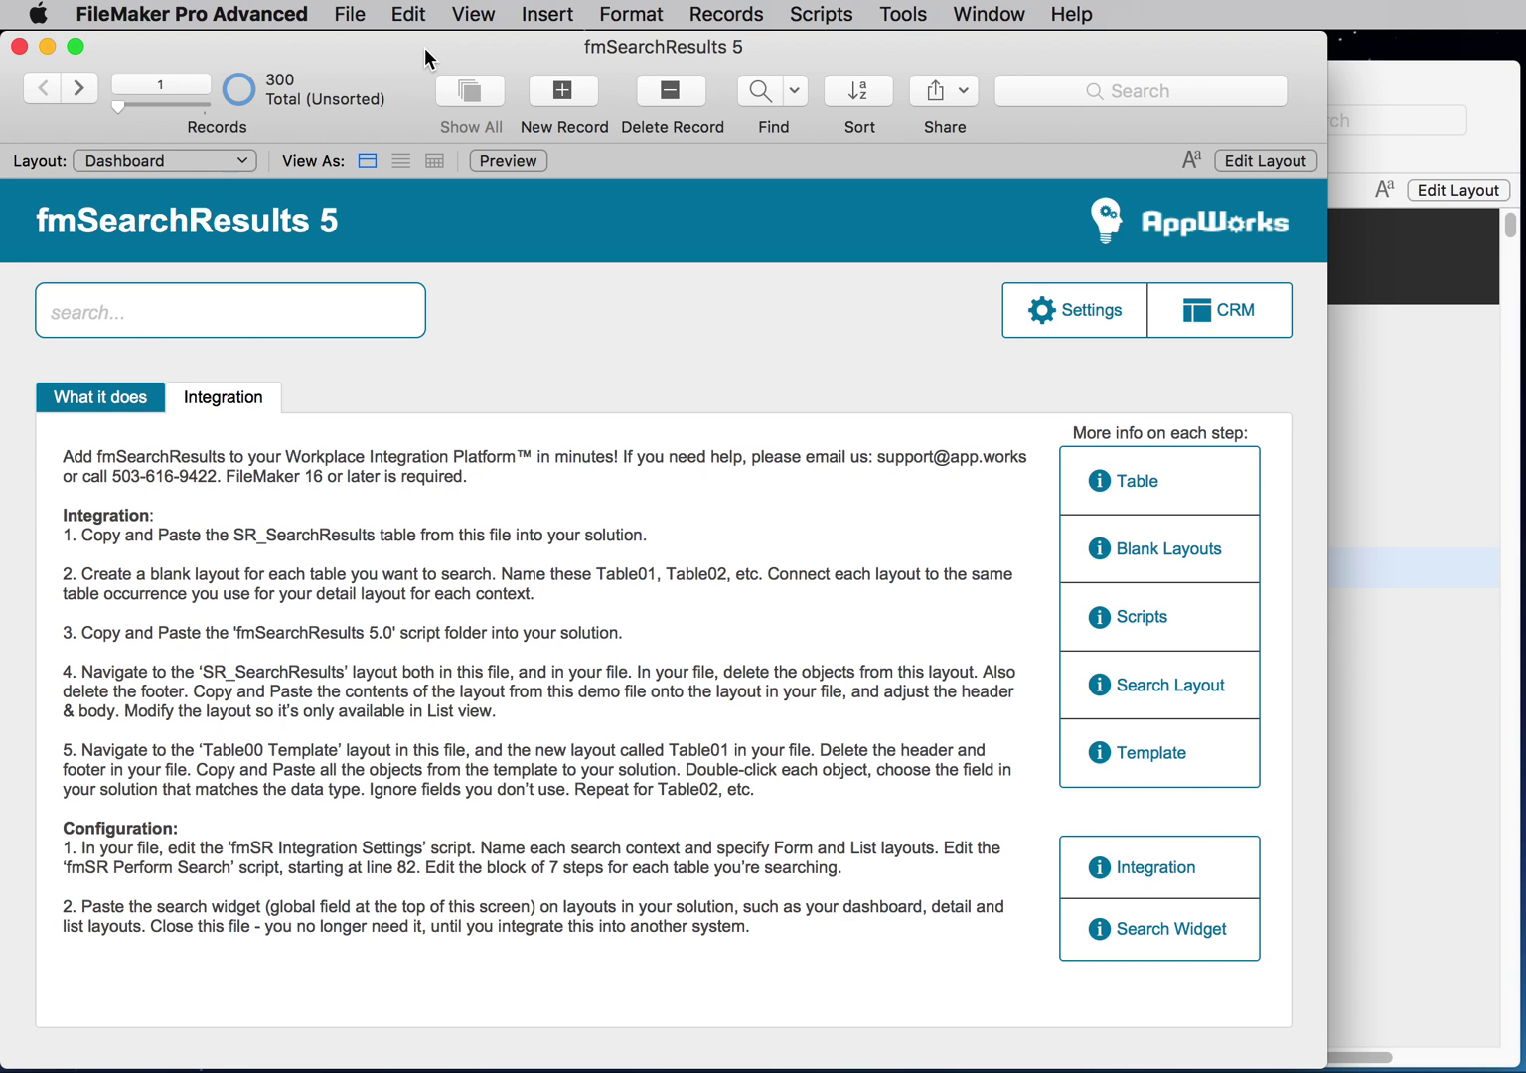
pyautogui.press('super+shift+d')
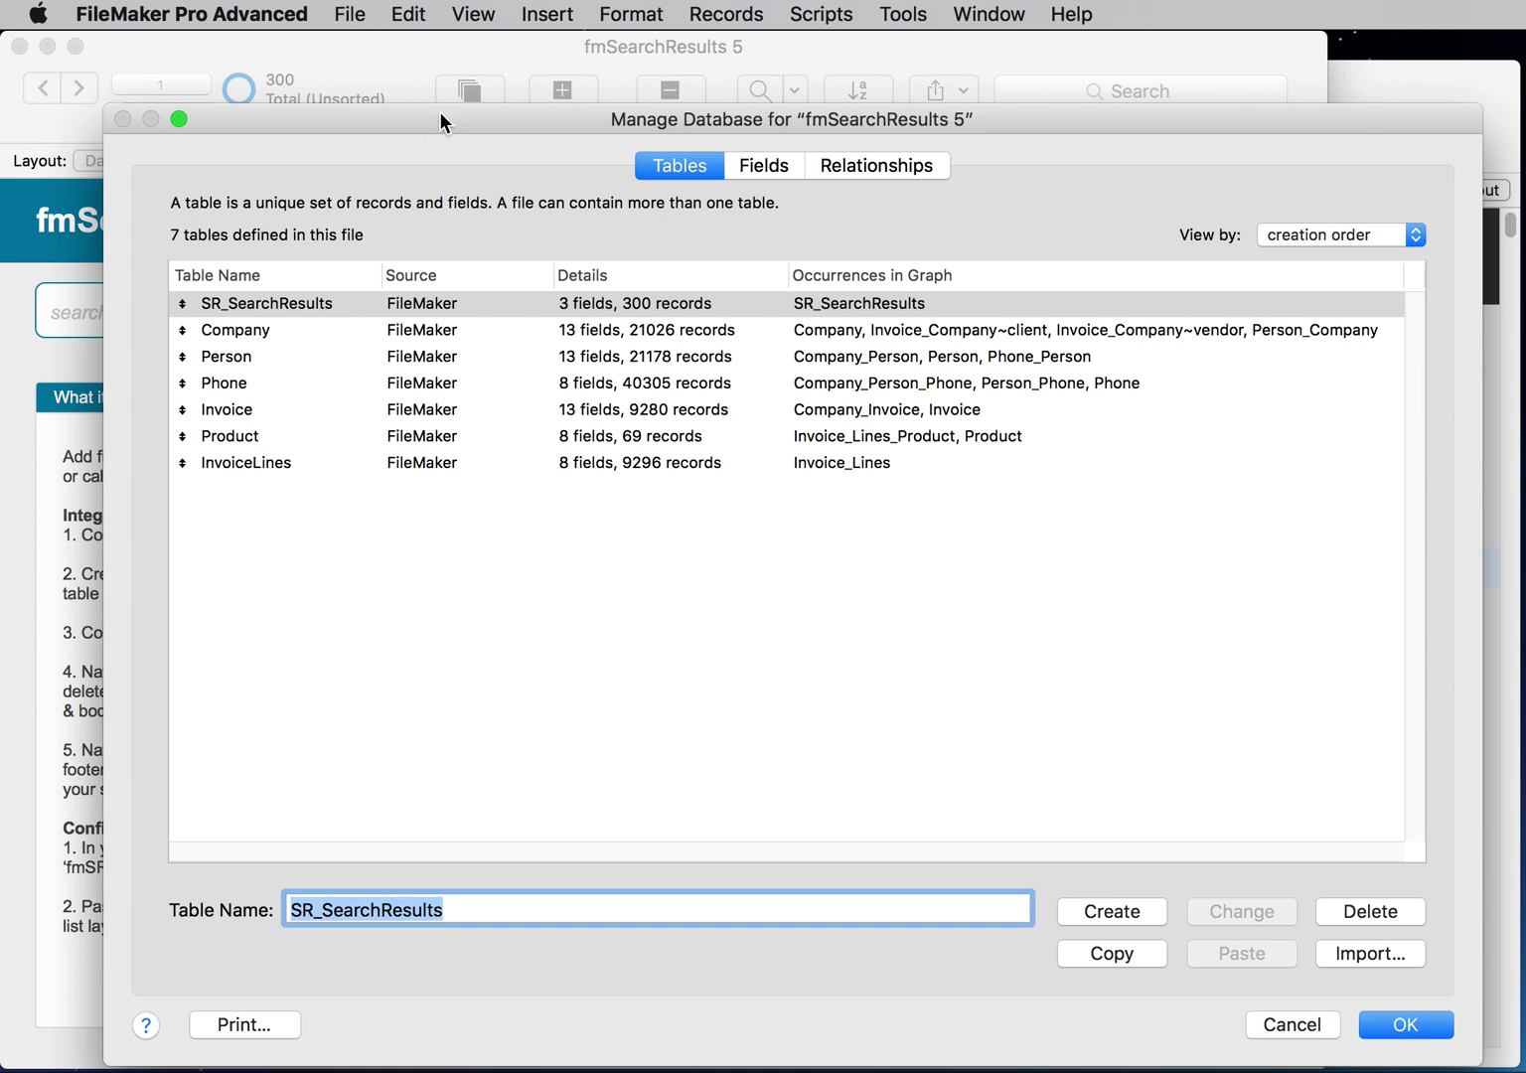
pyautogui.click(310, 303)
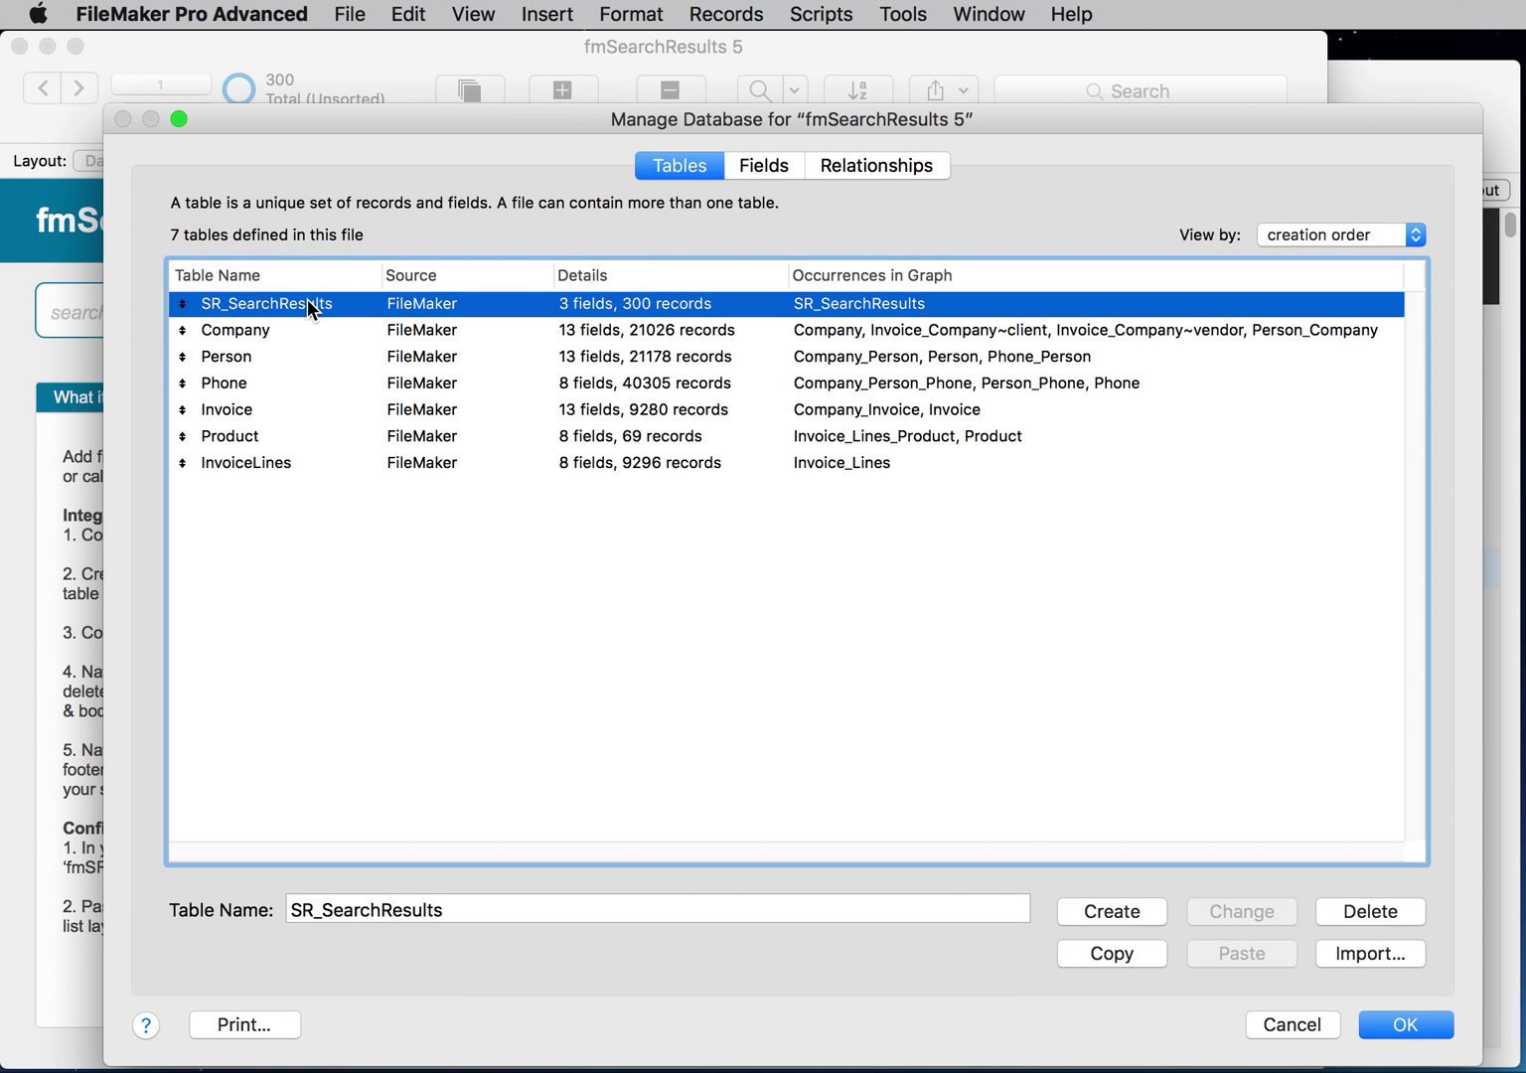
pyautogui.press('super+c')
pyautogui.press('Escape')
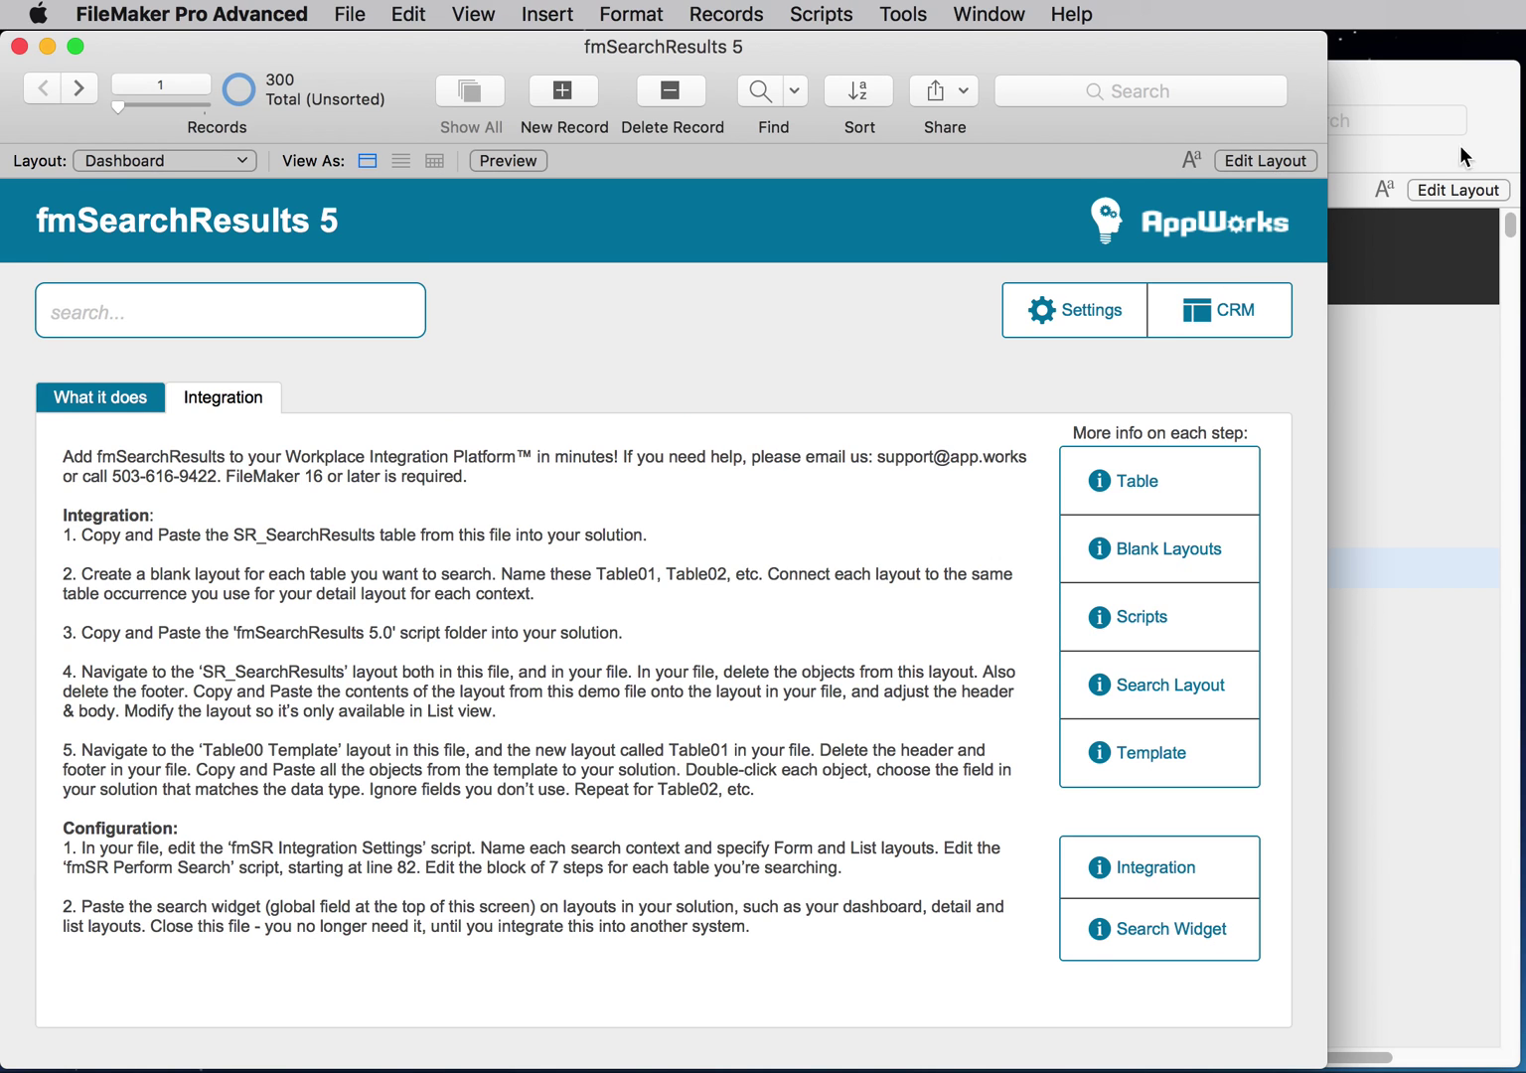
# - Paste the SR_SearchResults table into Sample Integration's Manage Database and save it
pyautogui.click(1432, 107)
pyautogui.press('super+shift+d')
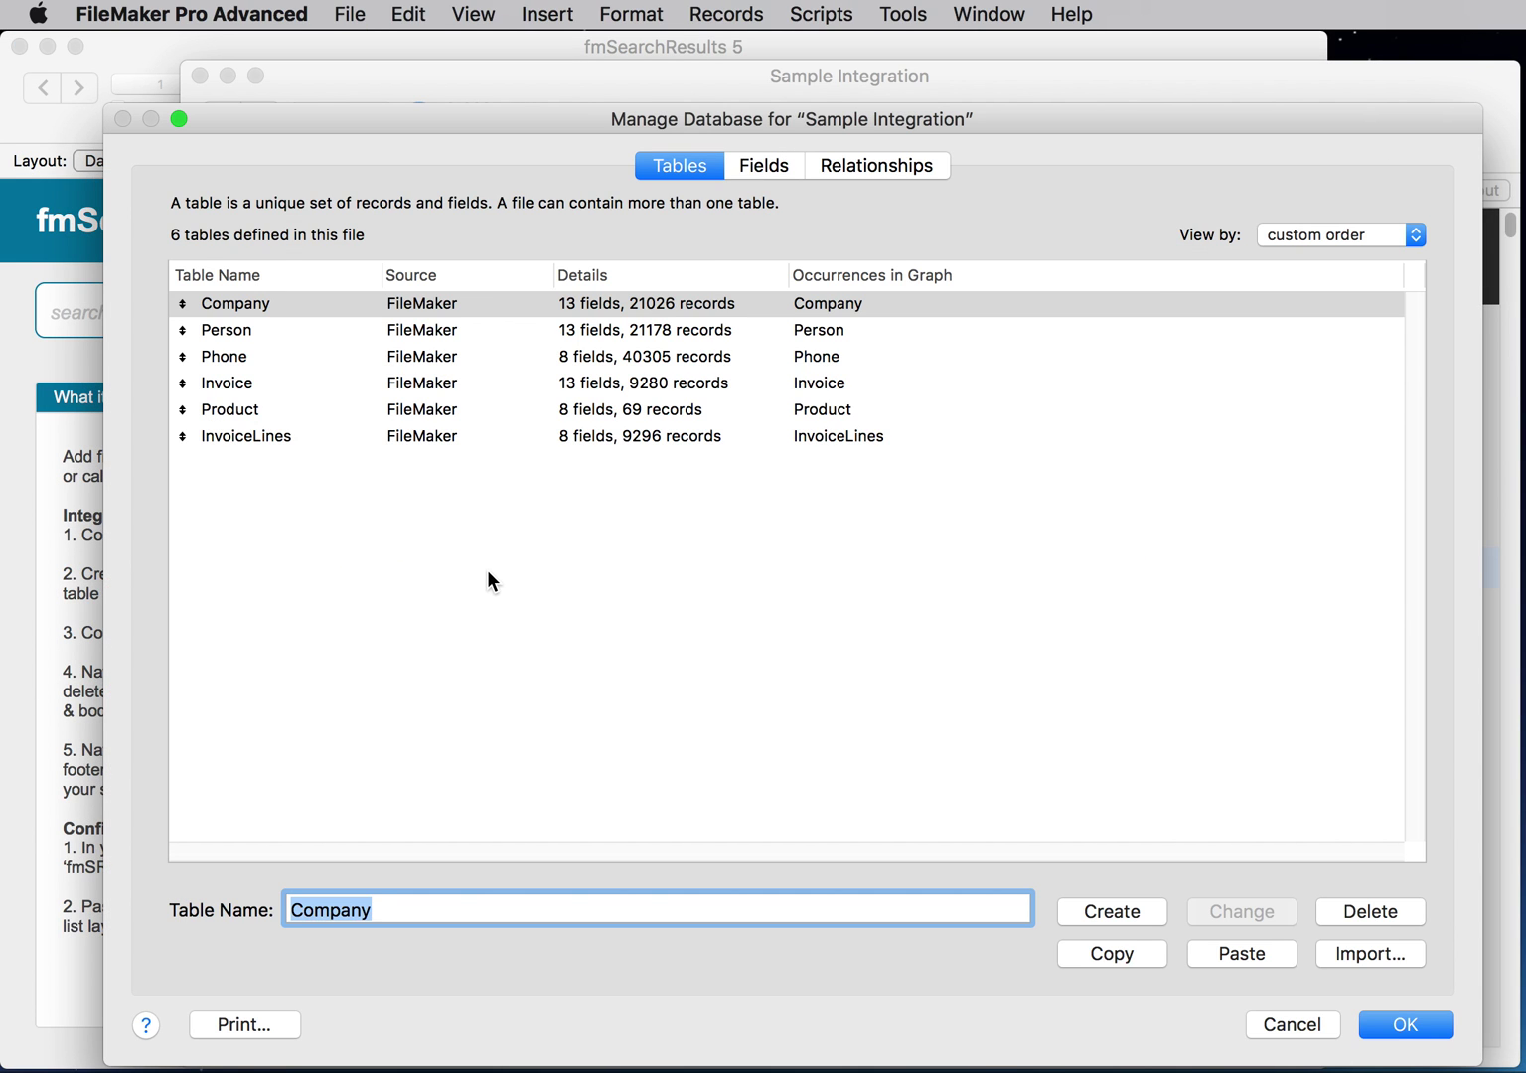
pyautogui.click(487, 570)
pyautogui.press('super+v')
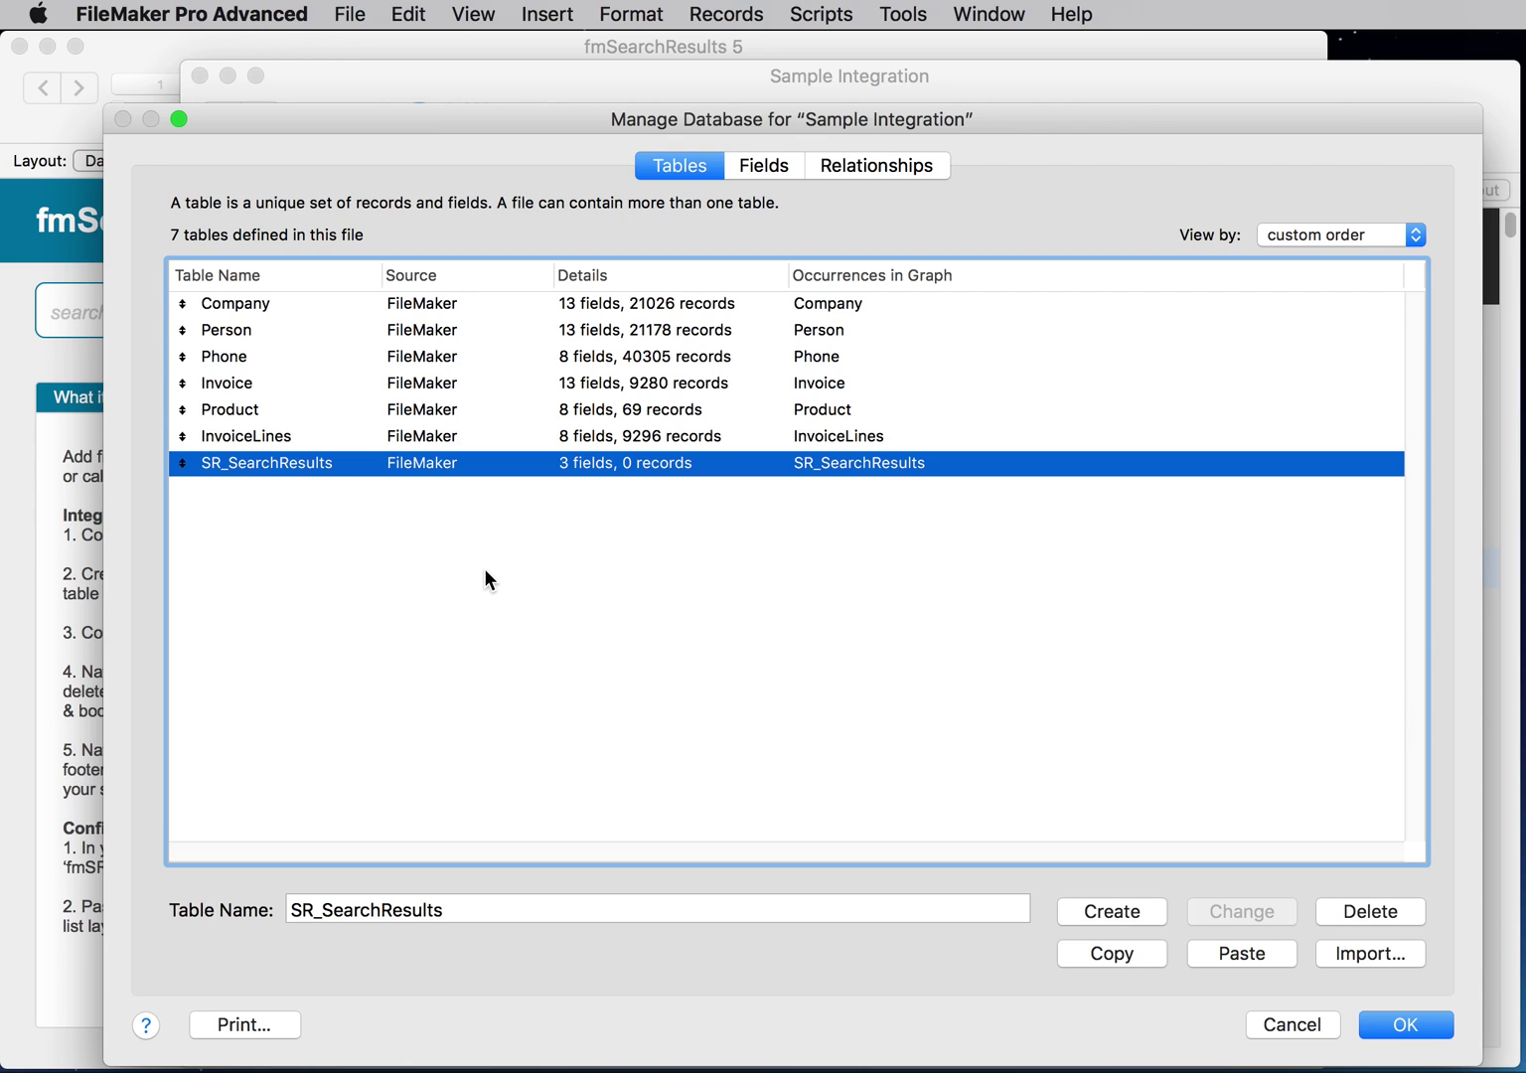
pyautogui.press('Return')
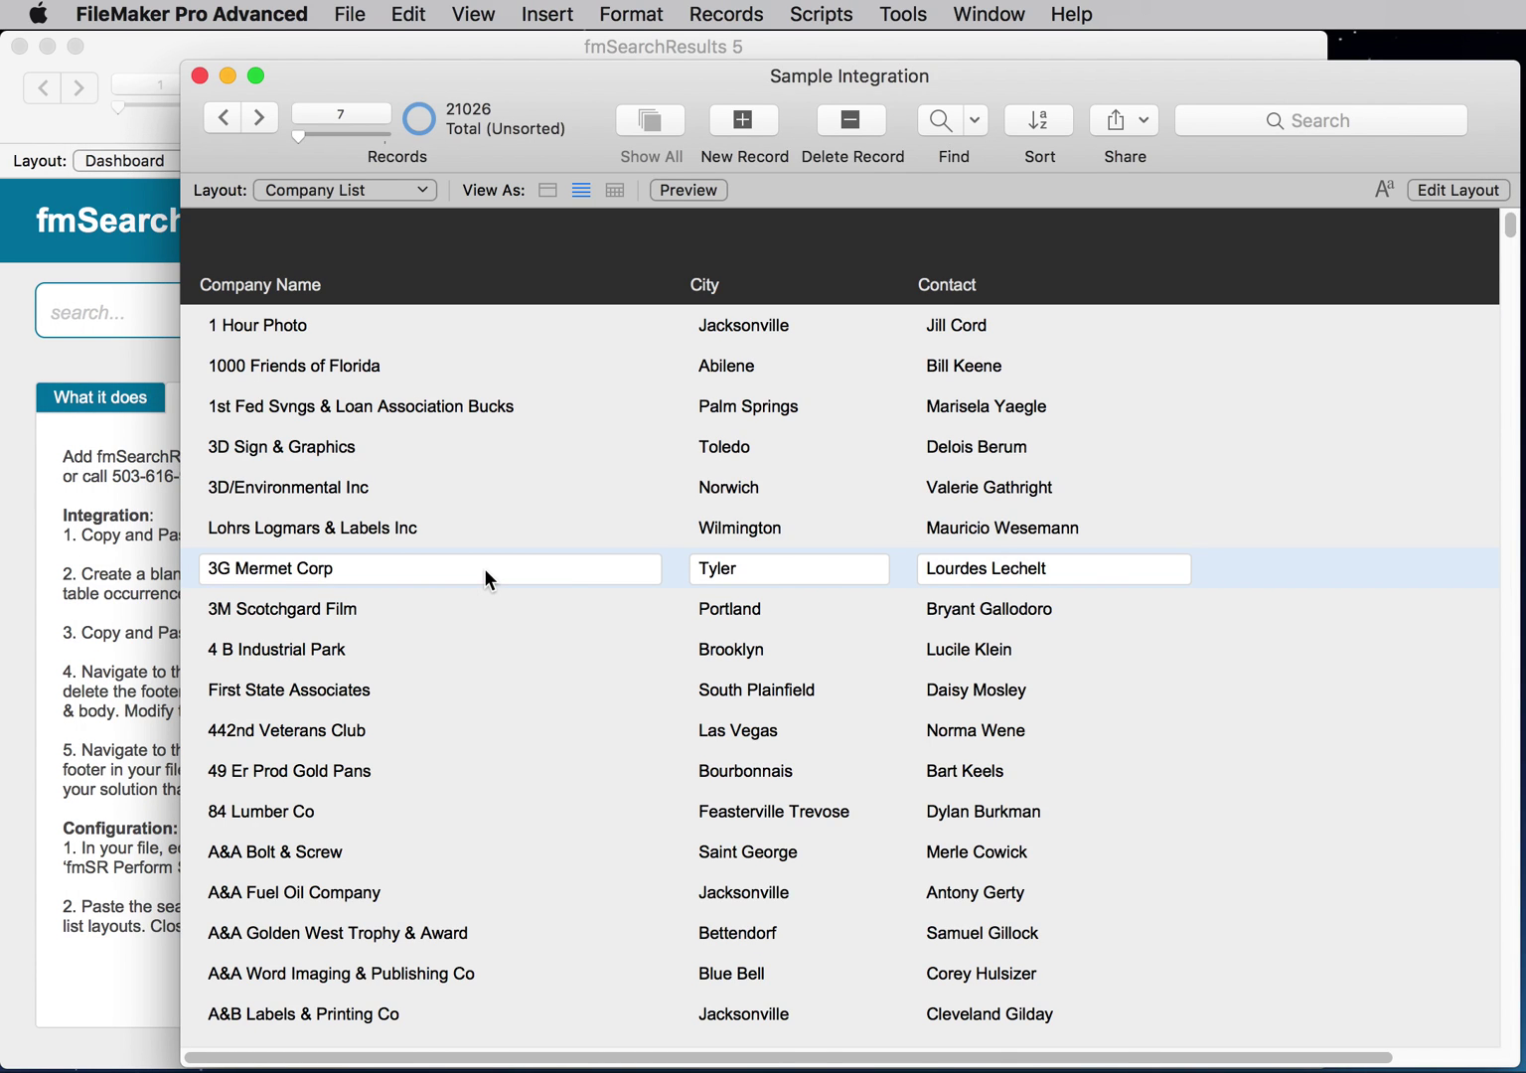
# - Create a new blank Computer layout named Table01 in Layout mode
pyautogui.press('super+l')
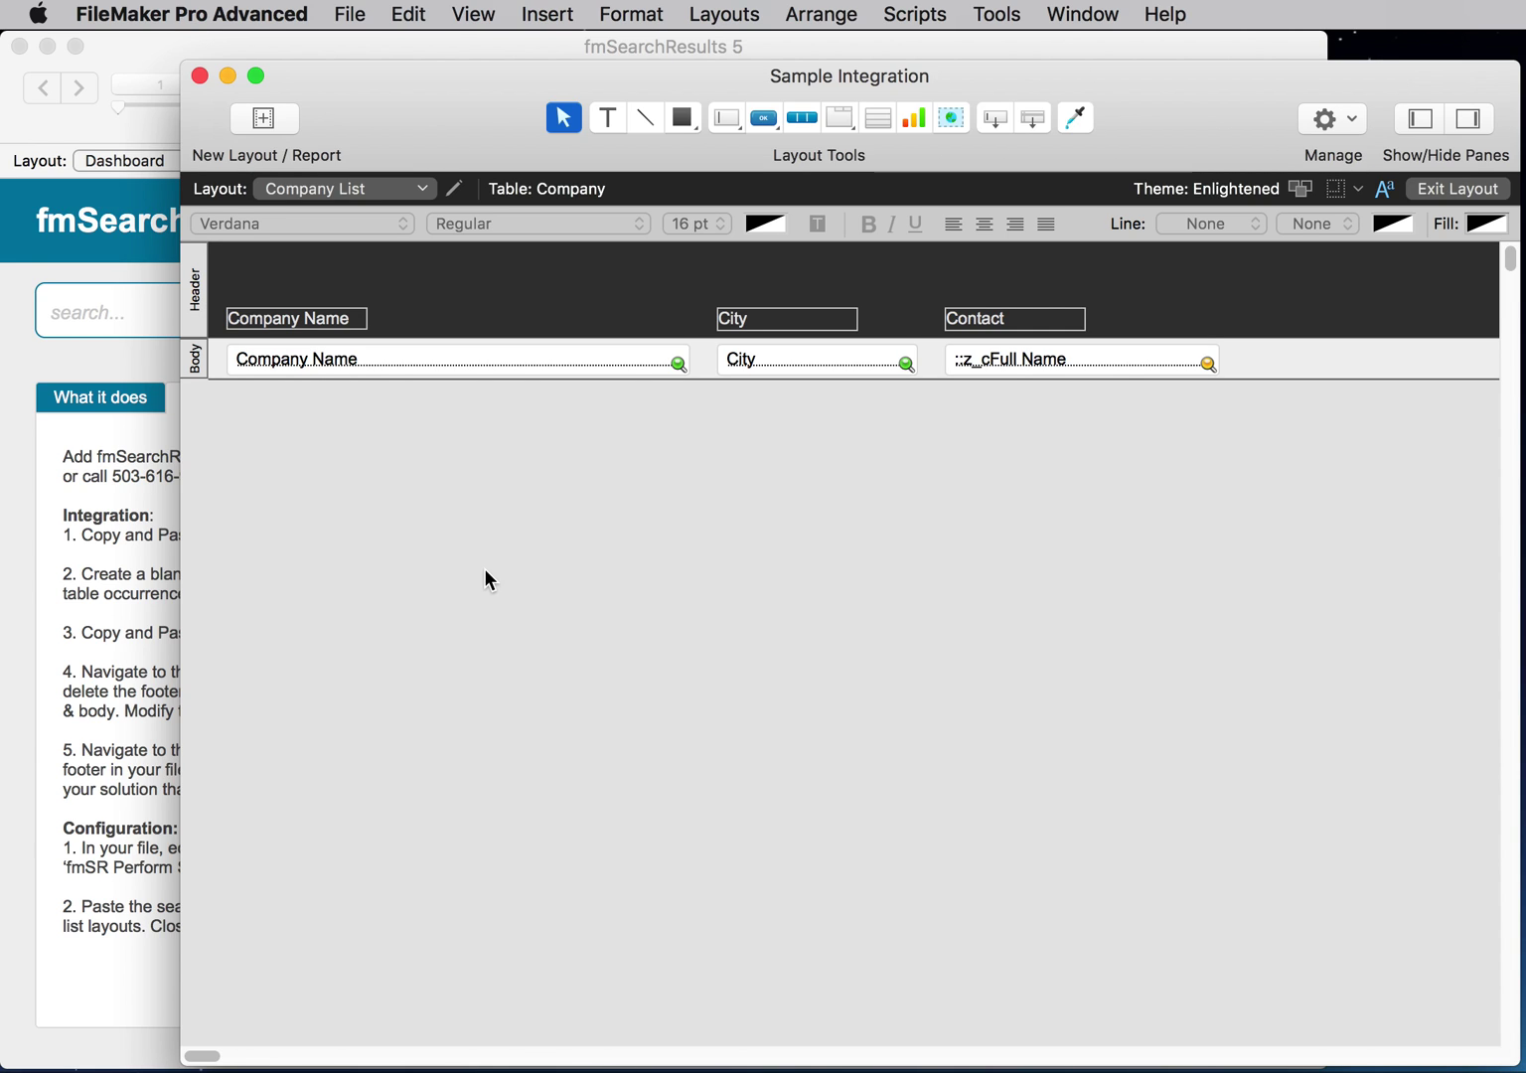
pyautogui.press('super+n')
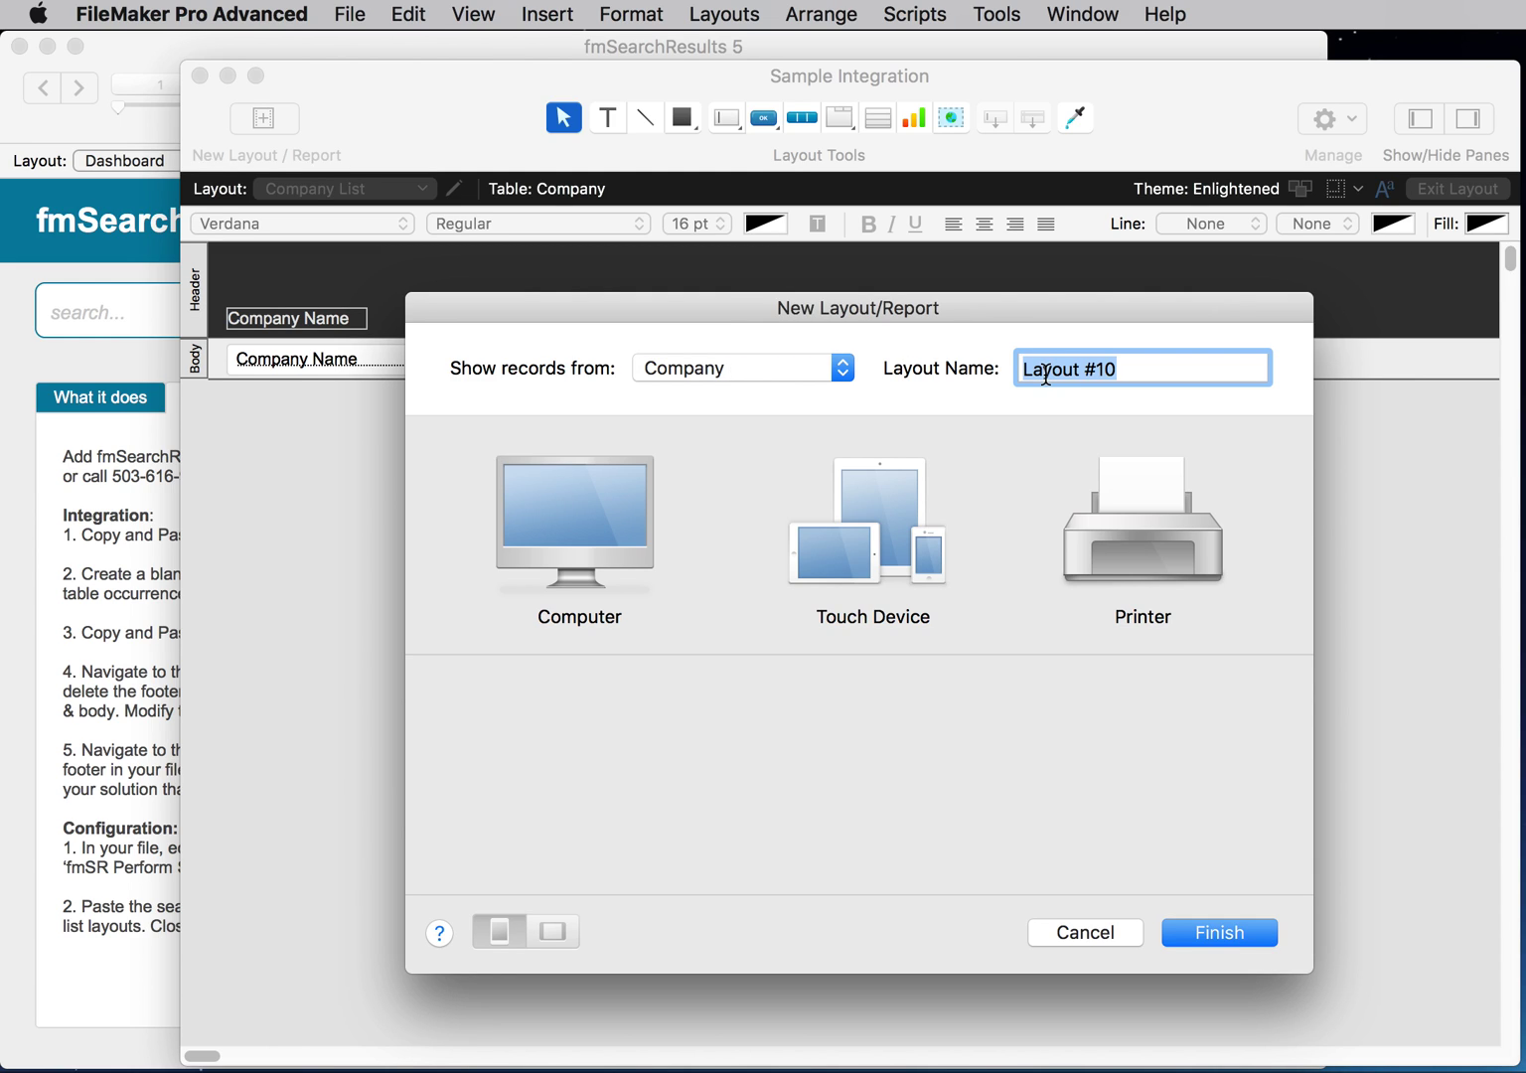
pyautogui.write('Table01')
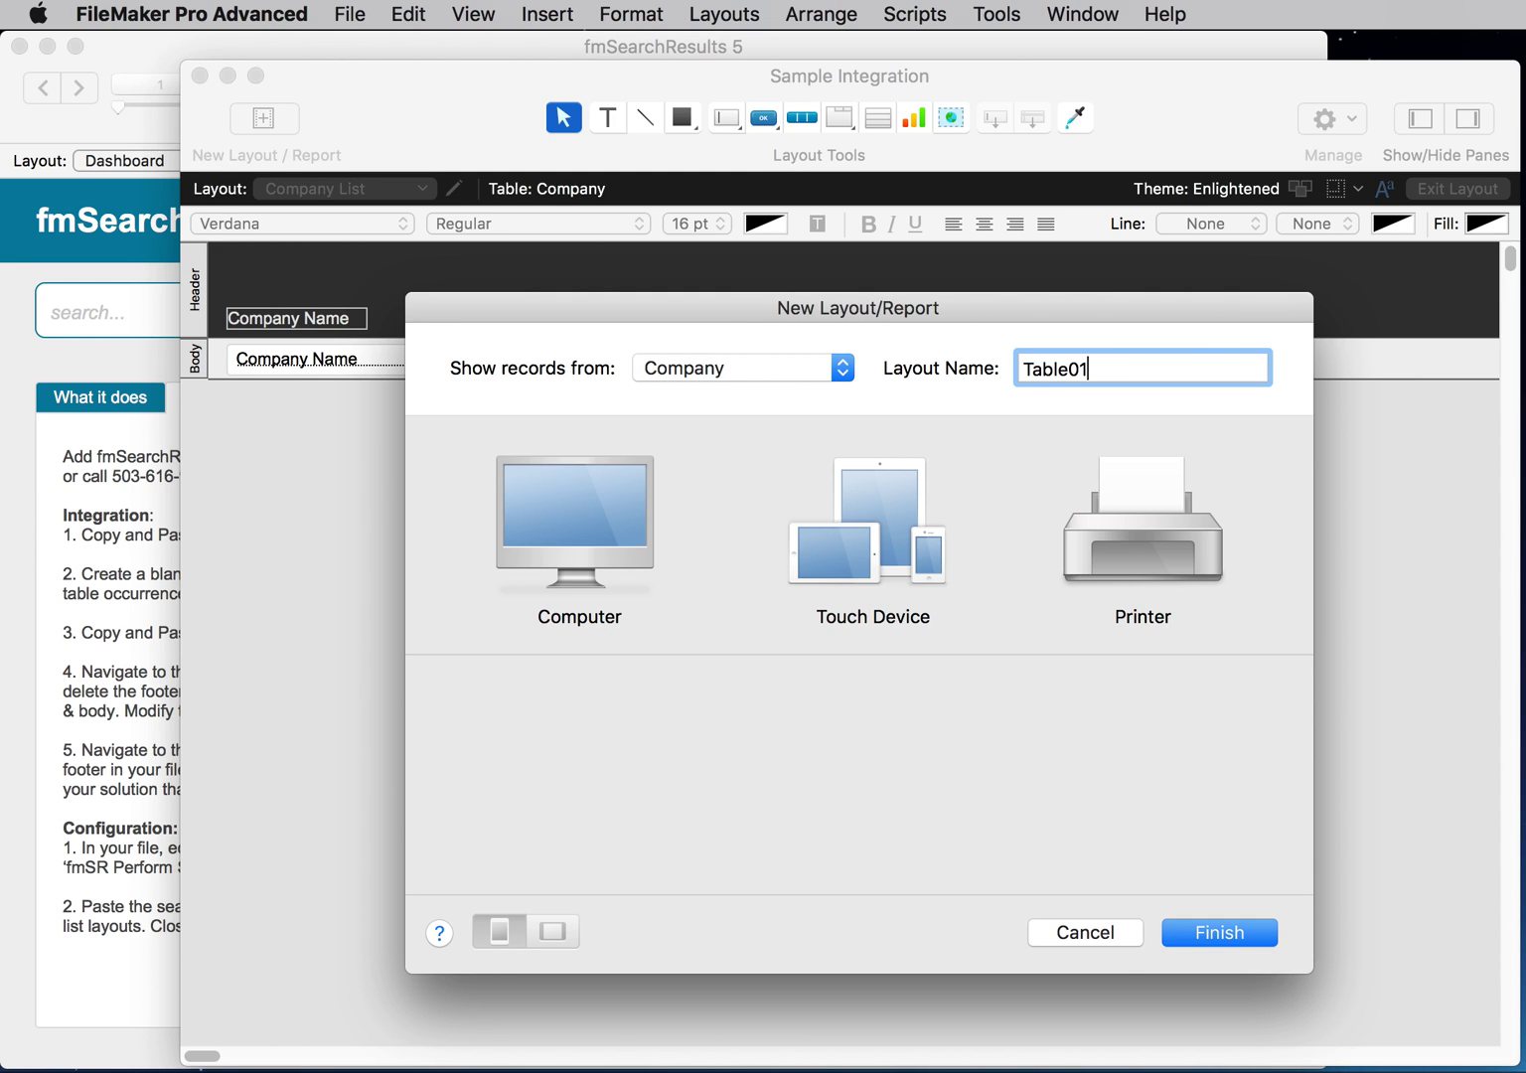
pyautogui.click(596, 504)
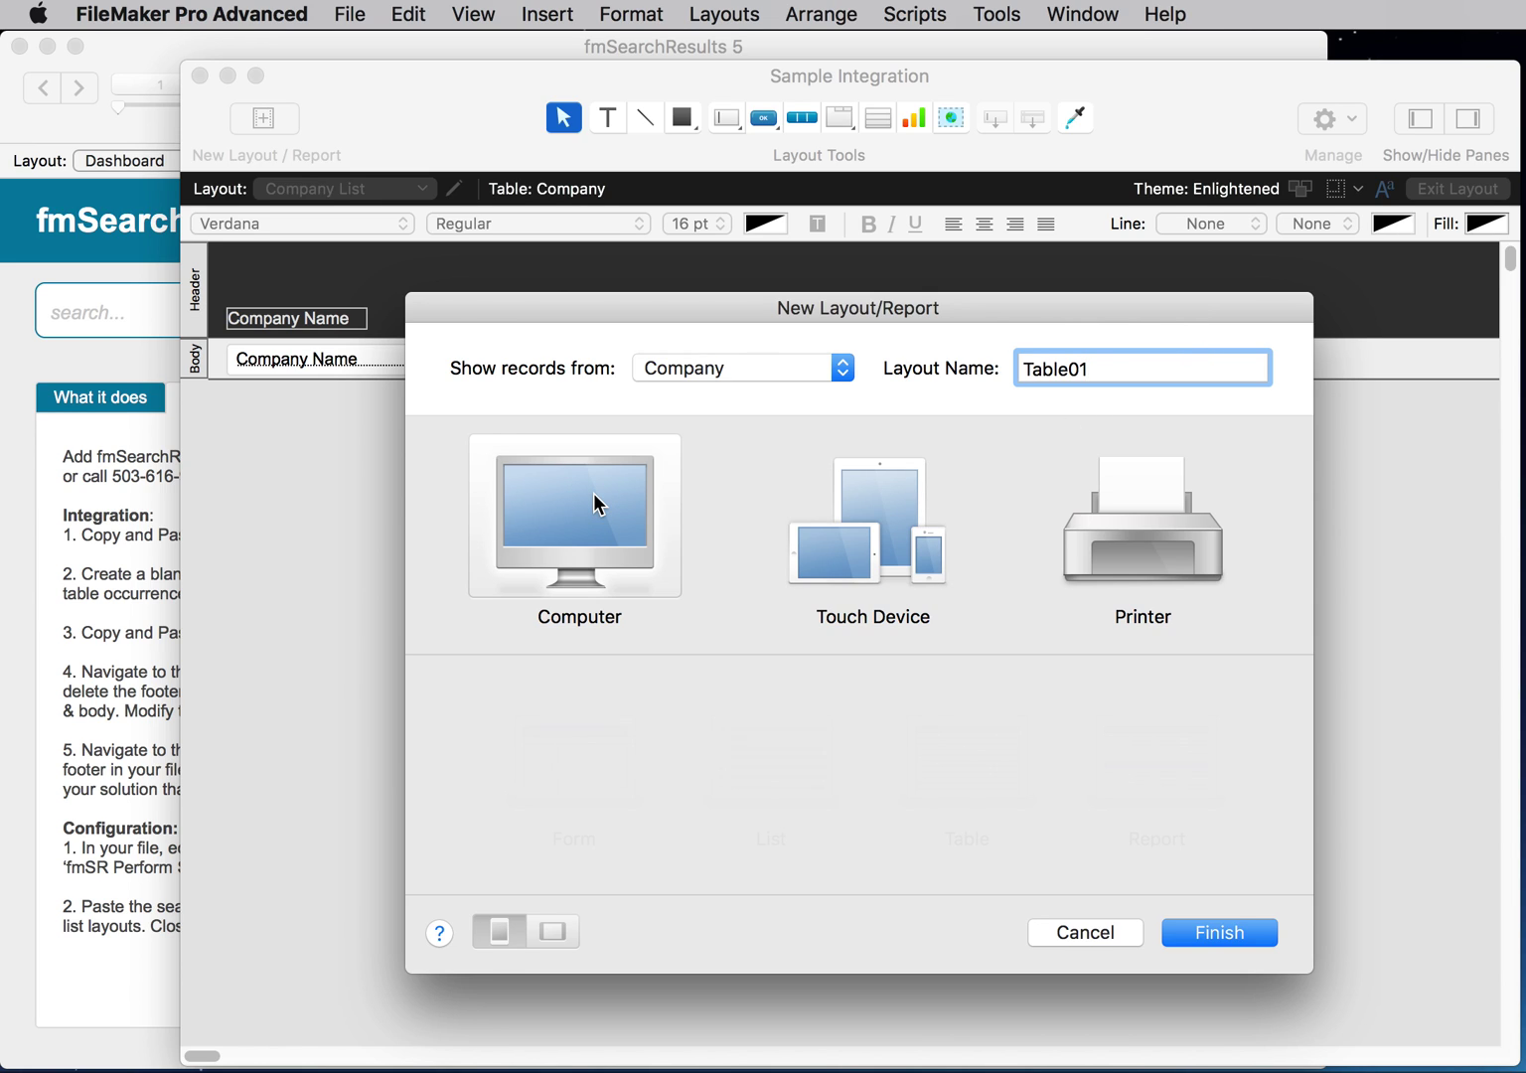
pyautogui.press('Return')
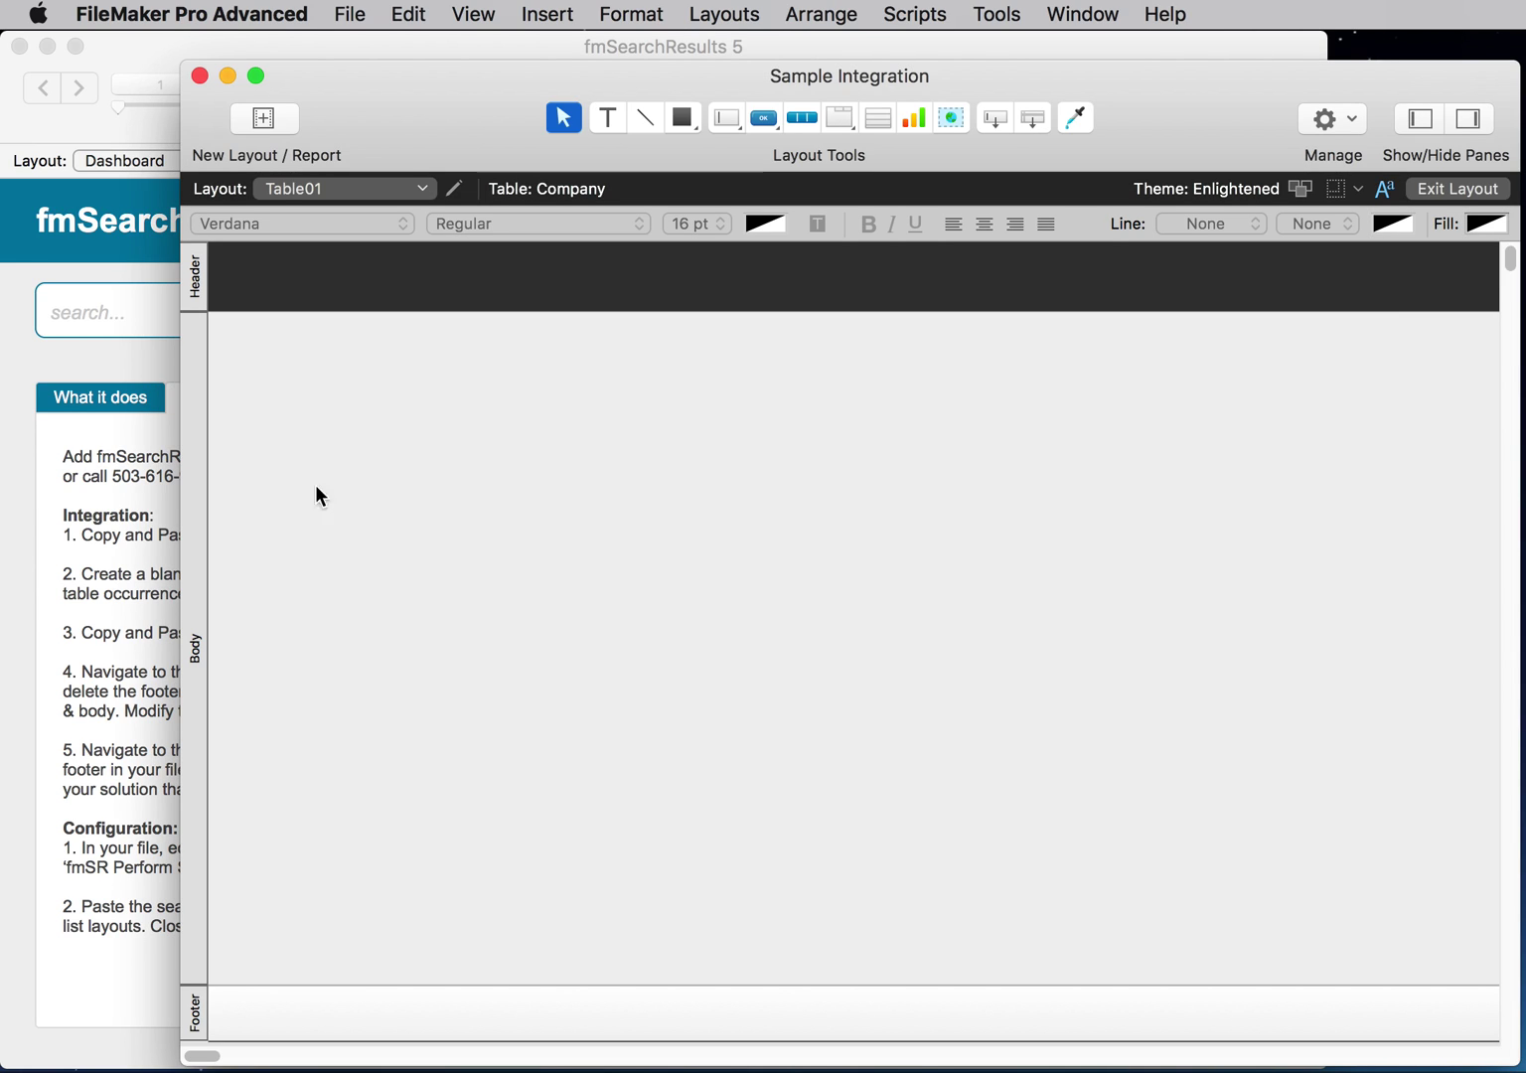
# - Delete Table01's Header and Footer parts, leaving only the Body
pyautogui.press('Delete')
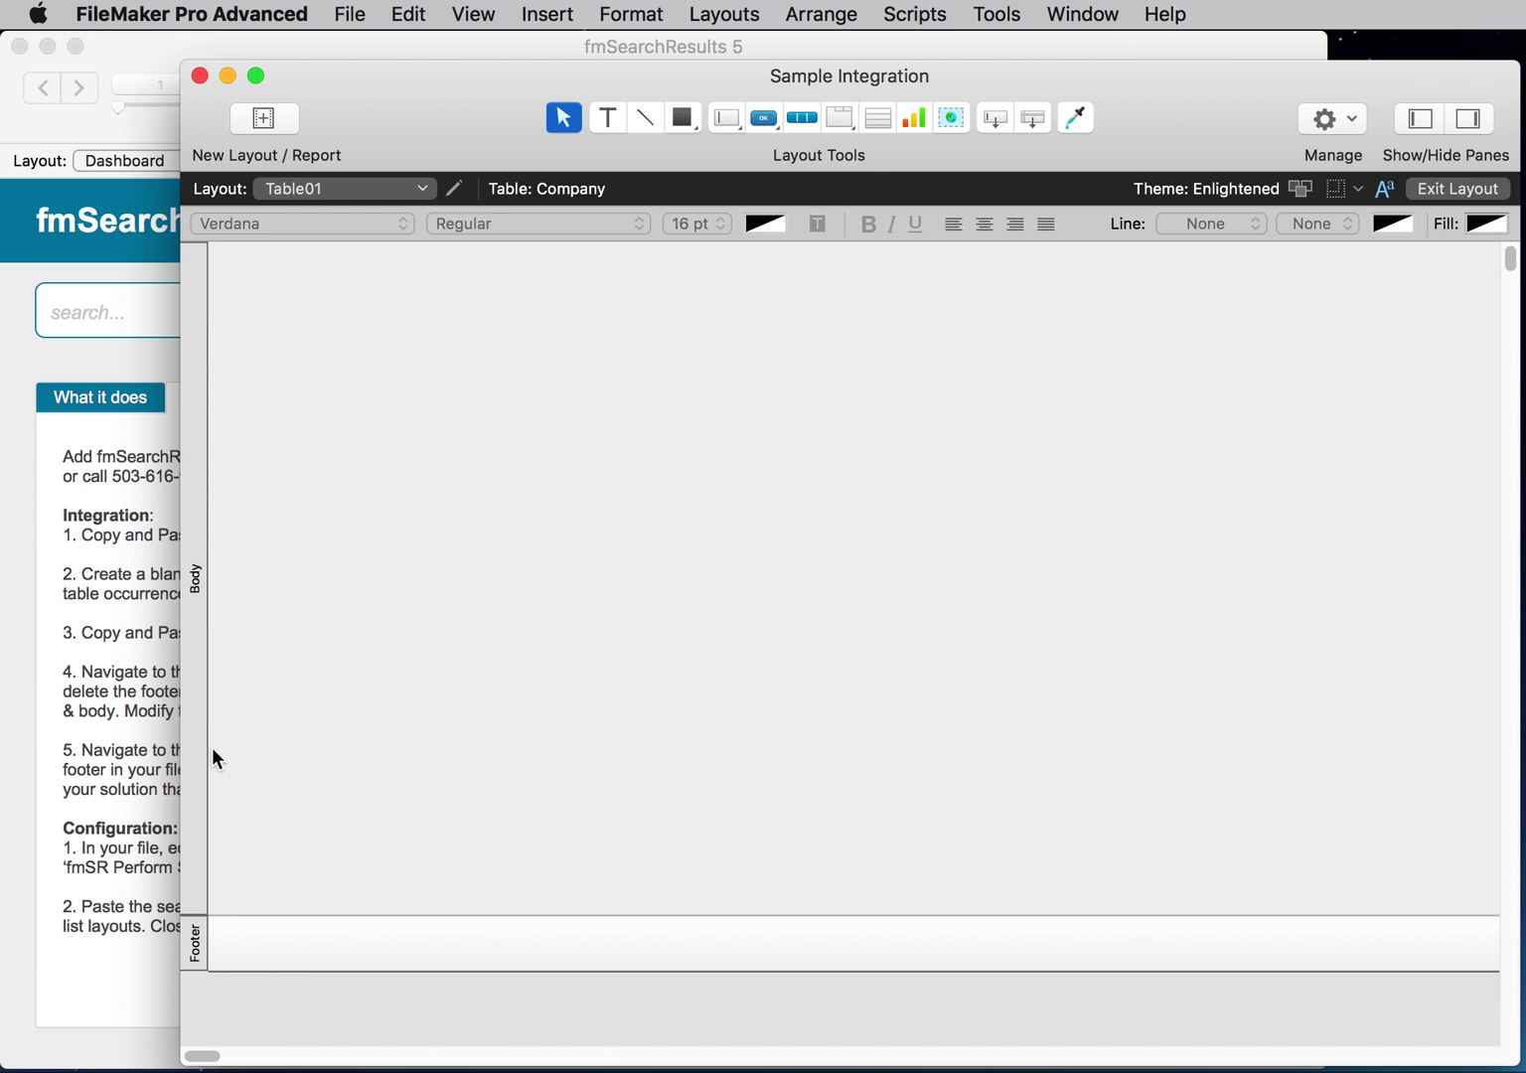
pyautogui.click(204, 941)
pyautogui.press('Delete')
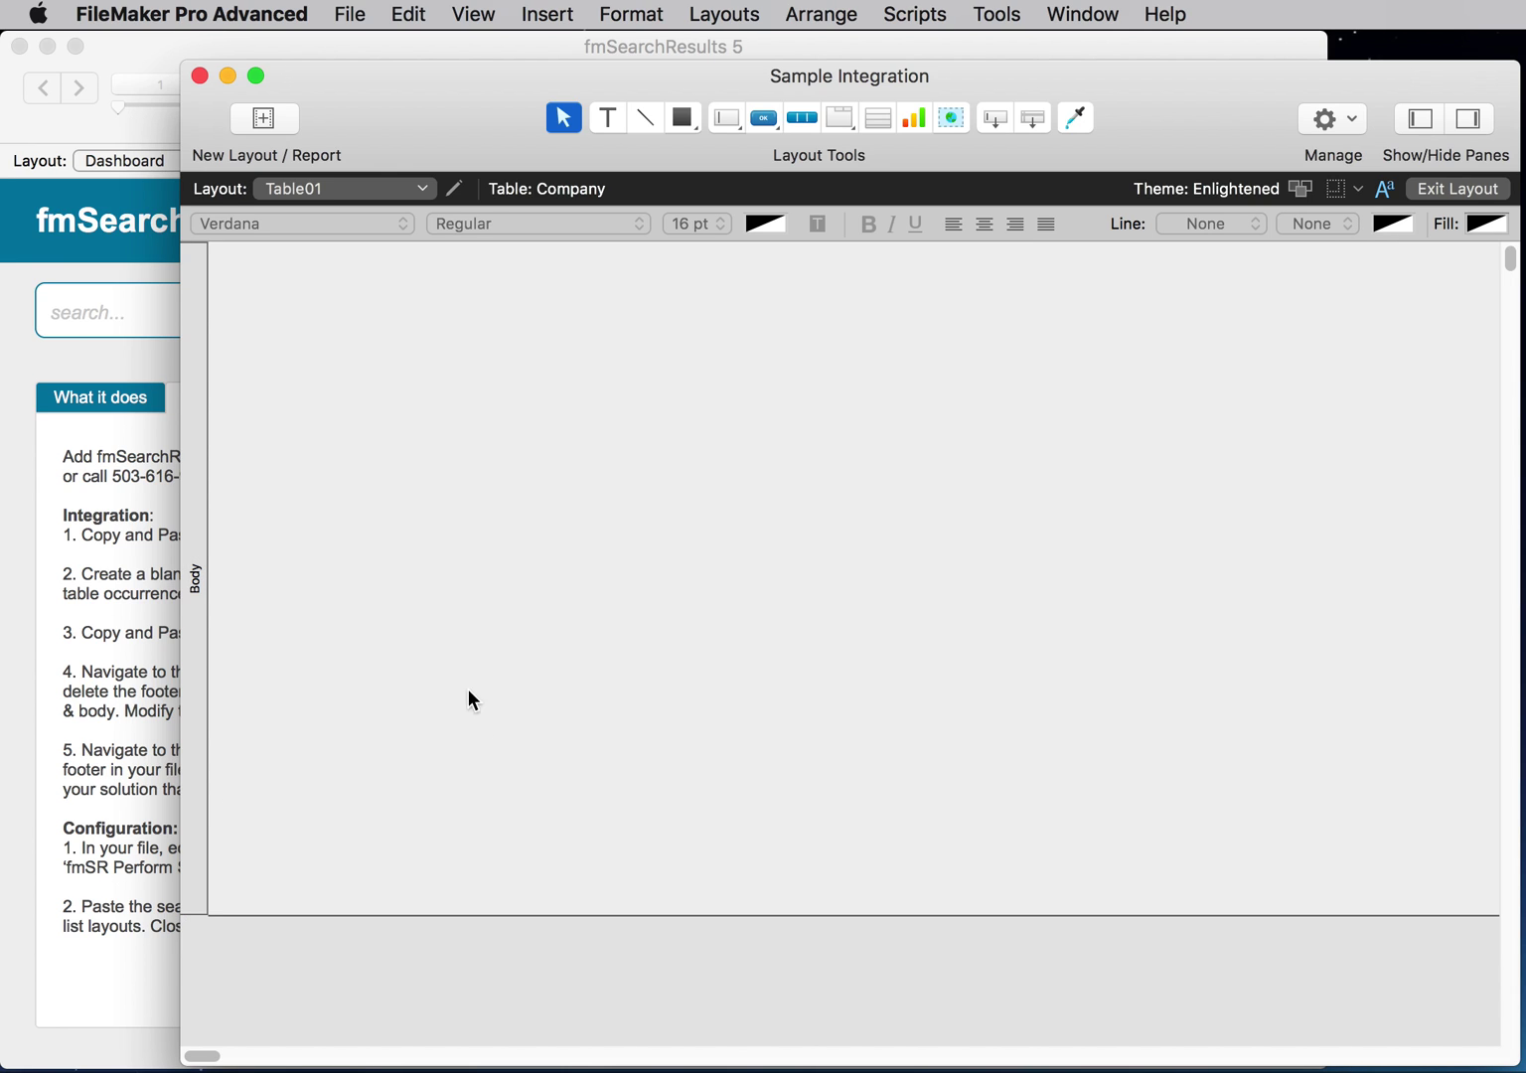
# - Copy the fmSearchResults 5.0 script folder into Sample Integration's Script Workspace
pyautogui.click(122, 360)
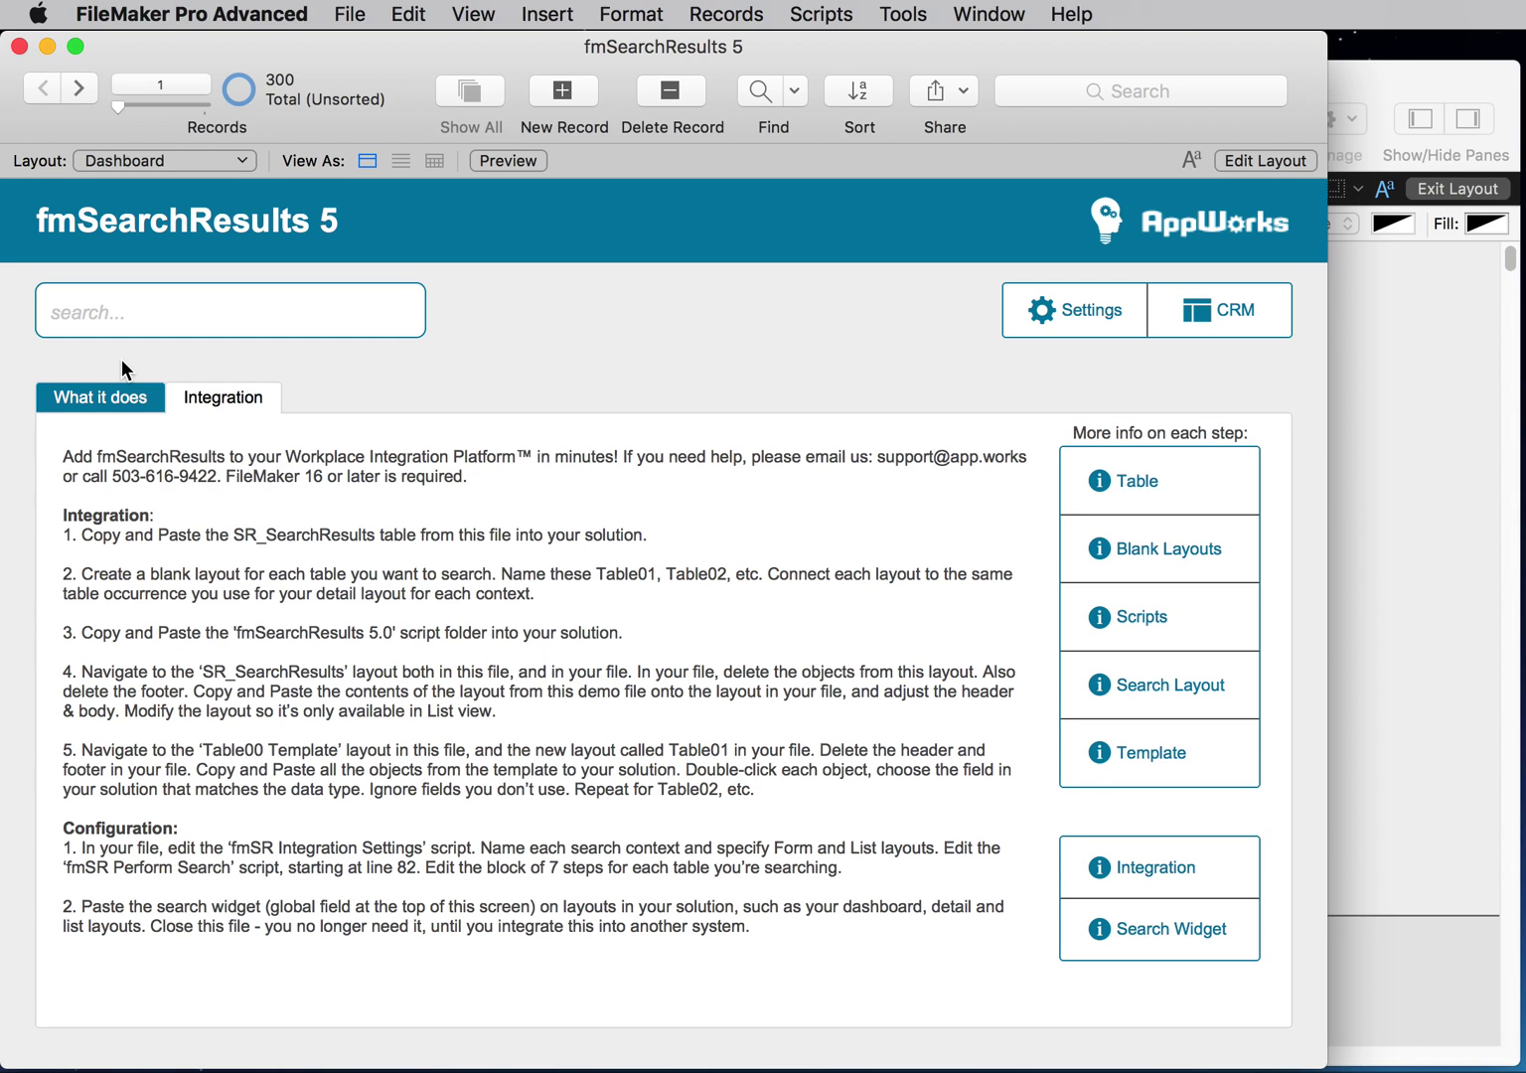
pyautogui.press('super+shift+s')
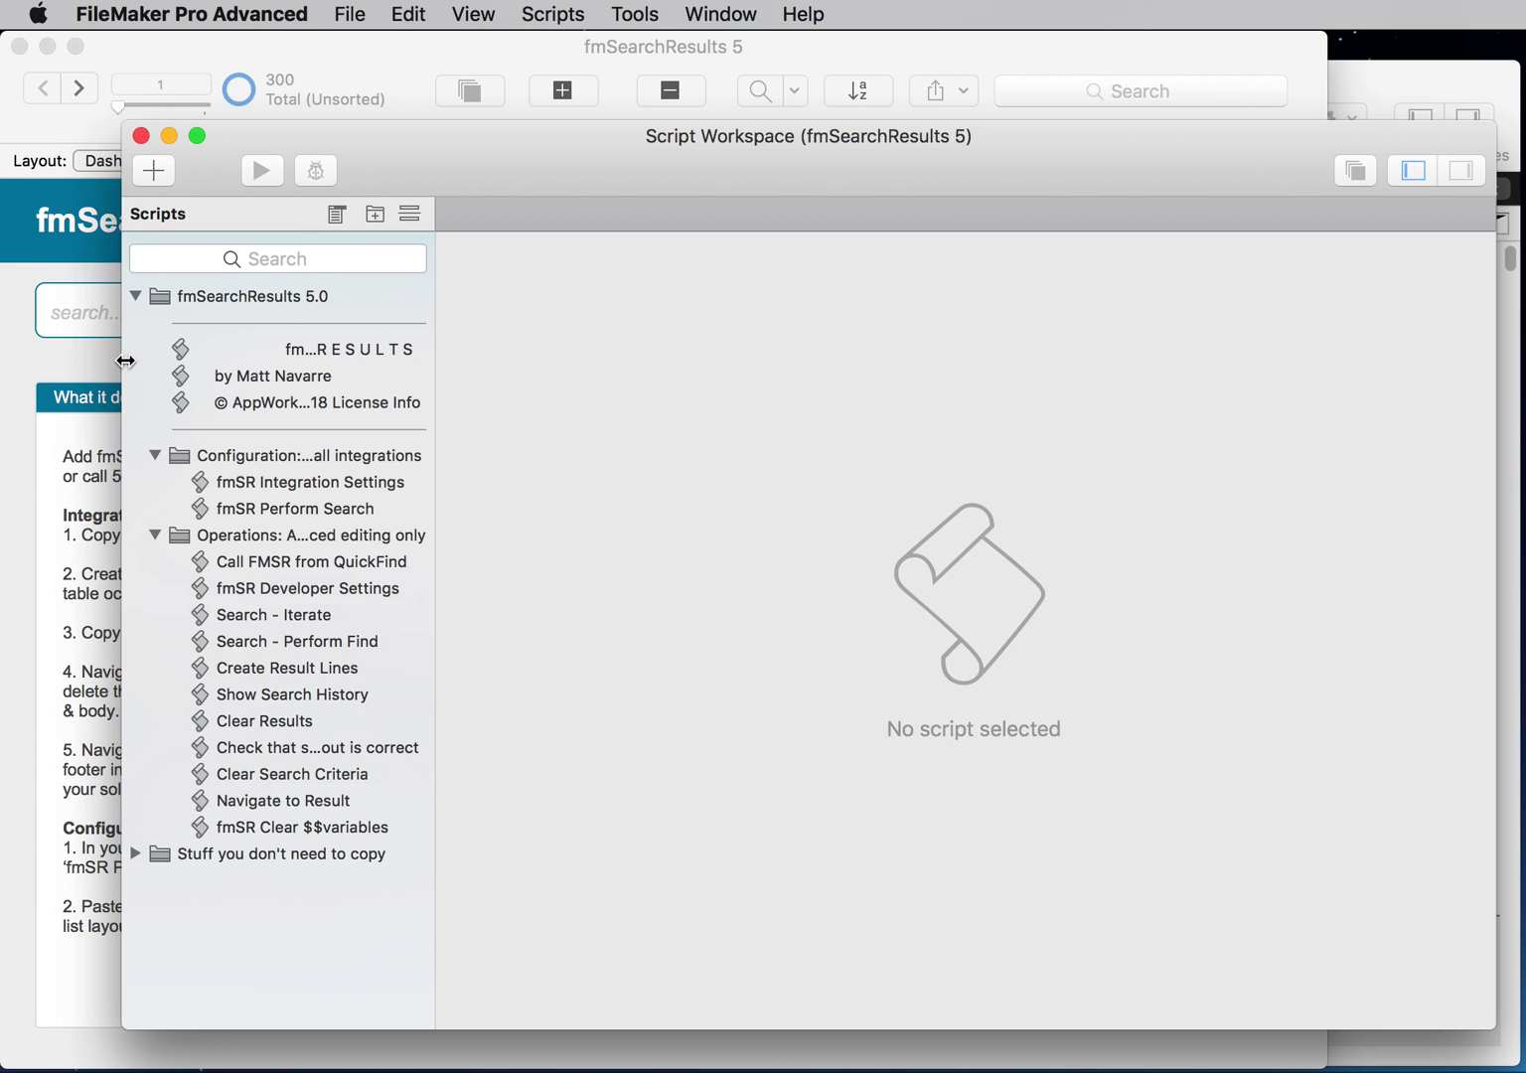
pyautogui.click(285, 299)
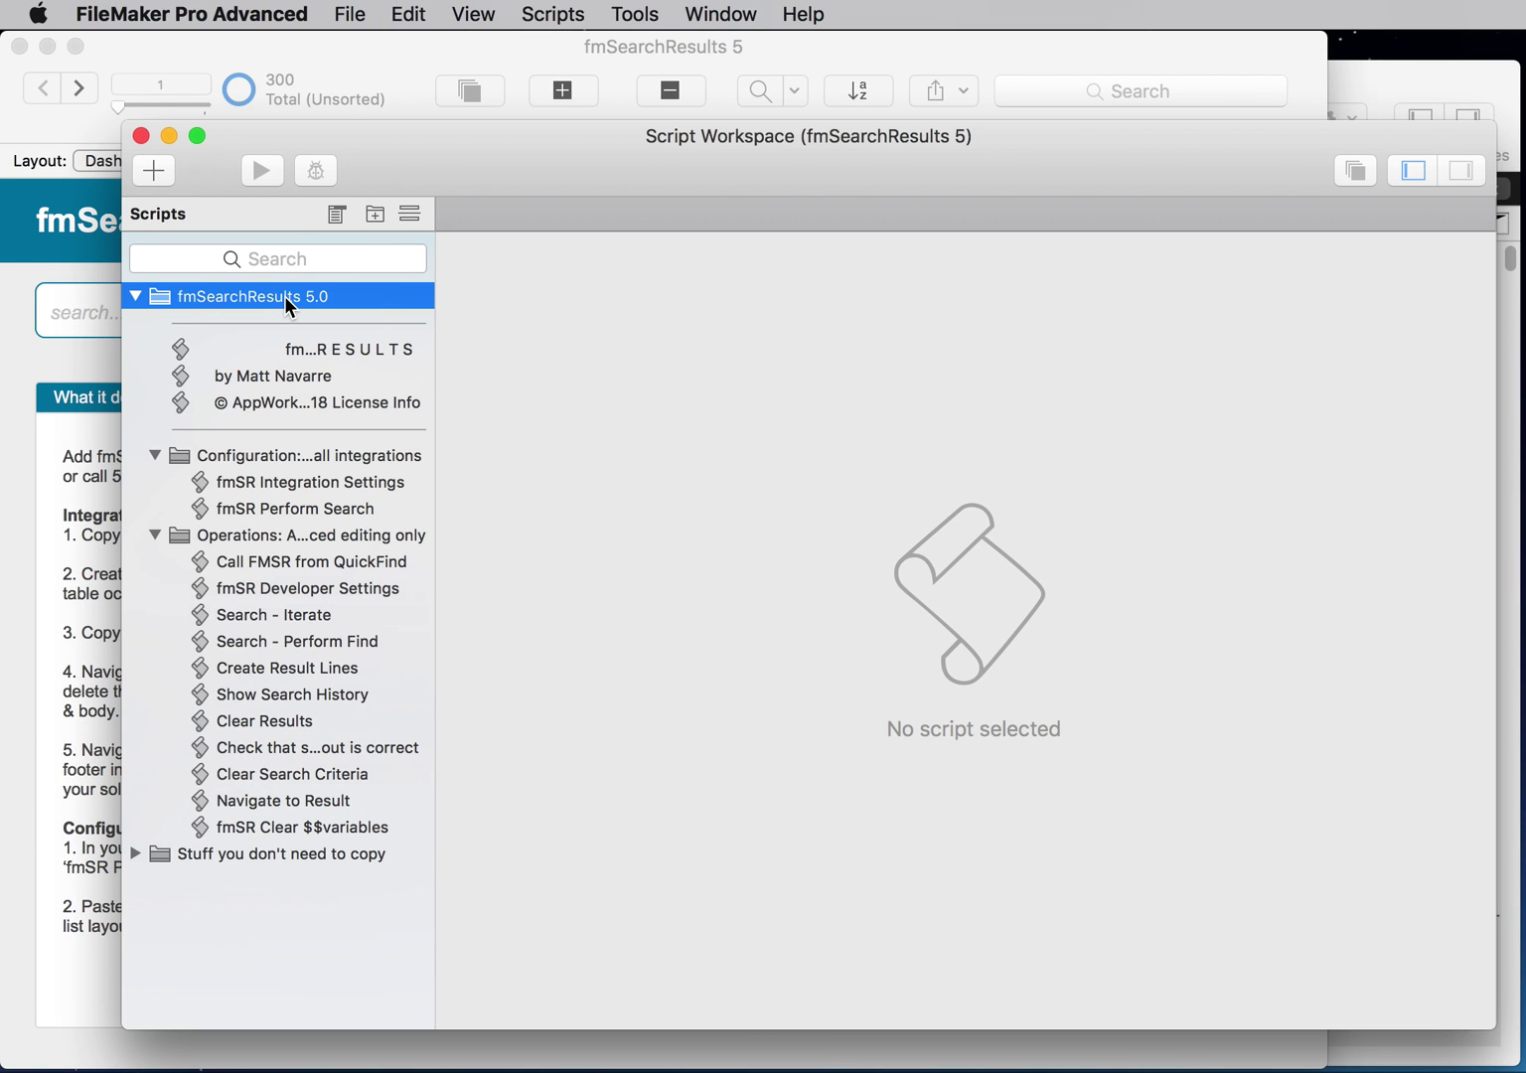
pyautogui.press('super+w')
pyautogui.click(1417, 235)
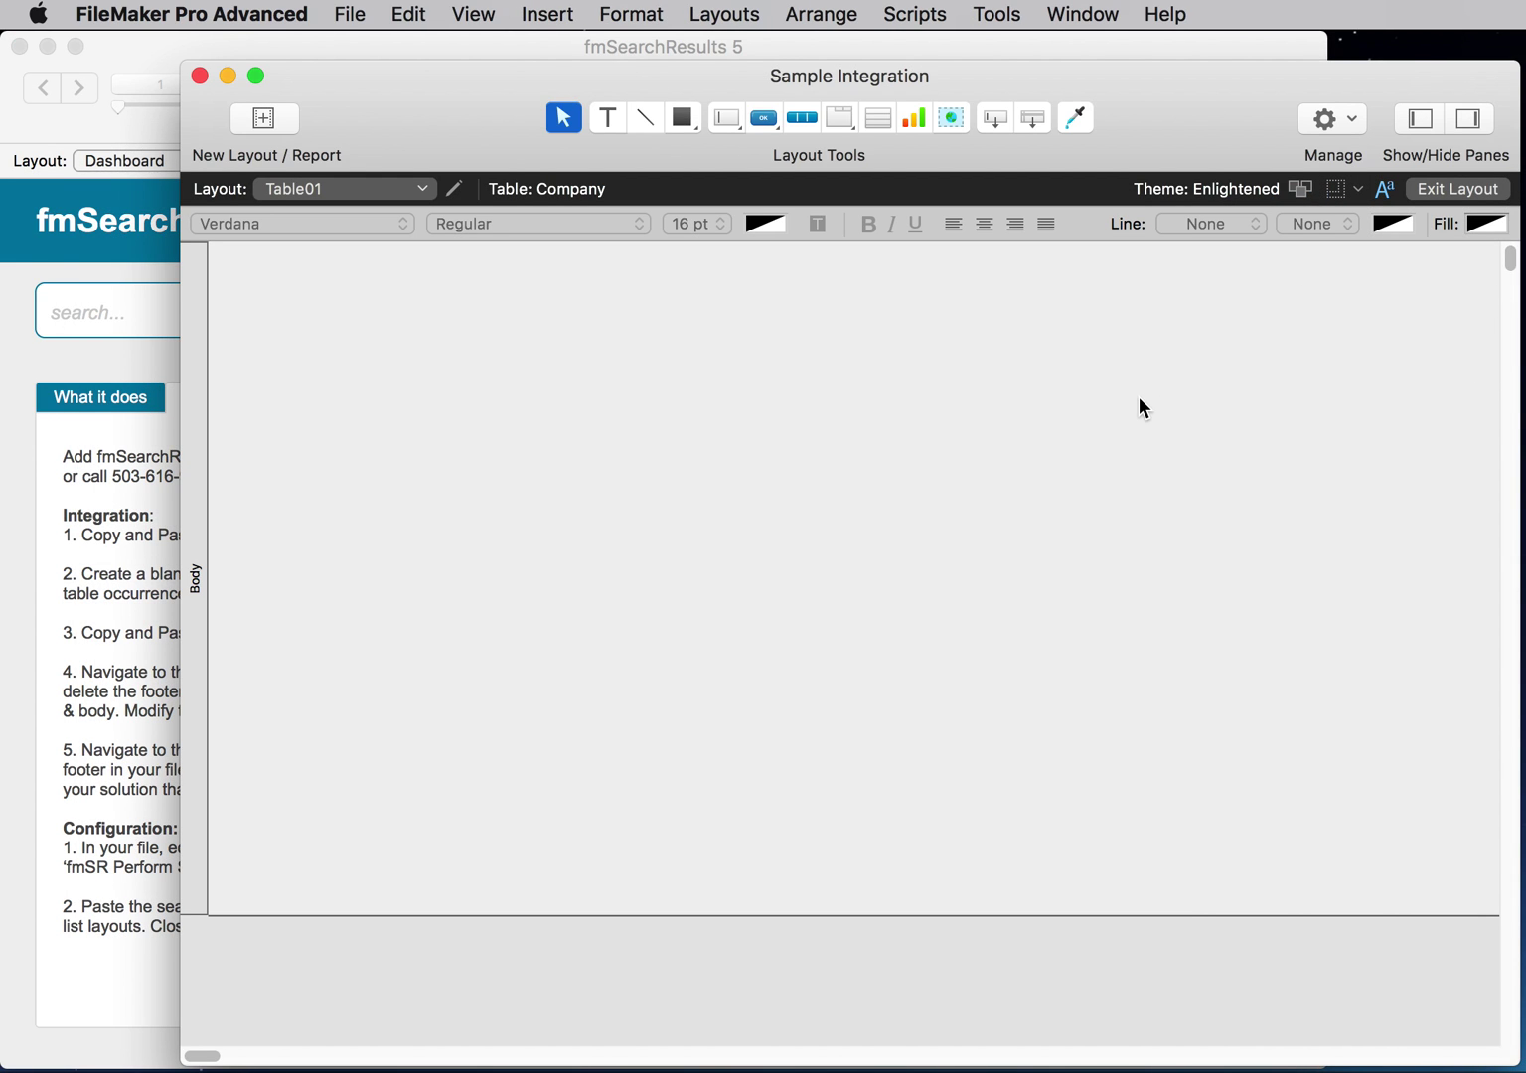
pyautogui.press('super+shift+s')
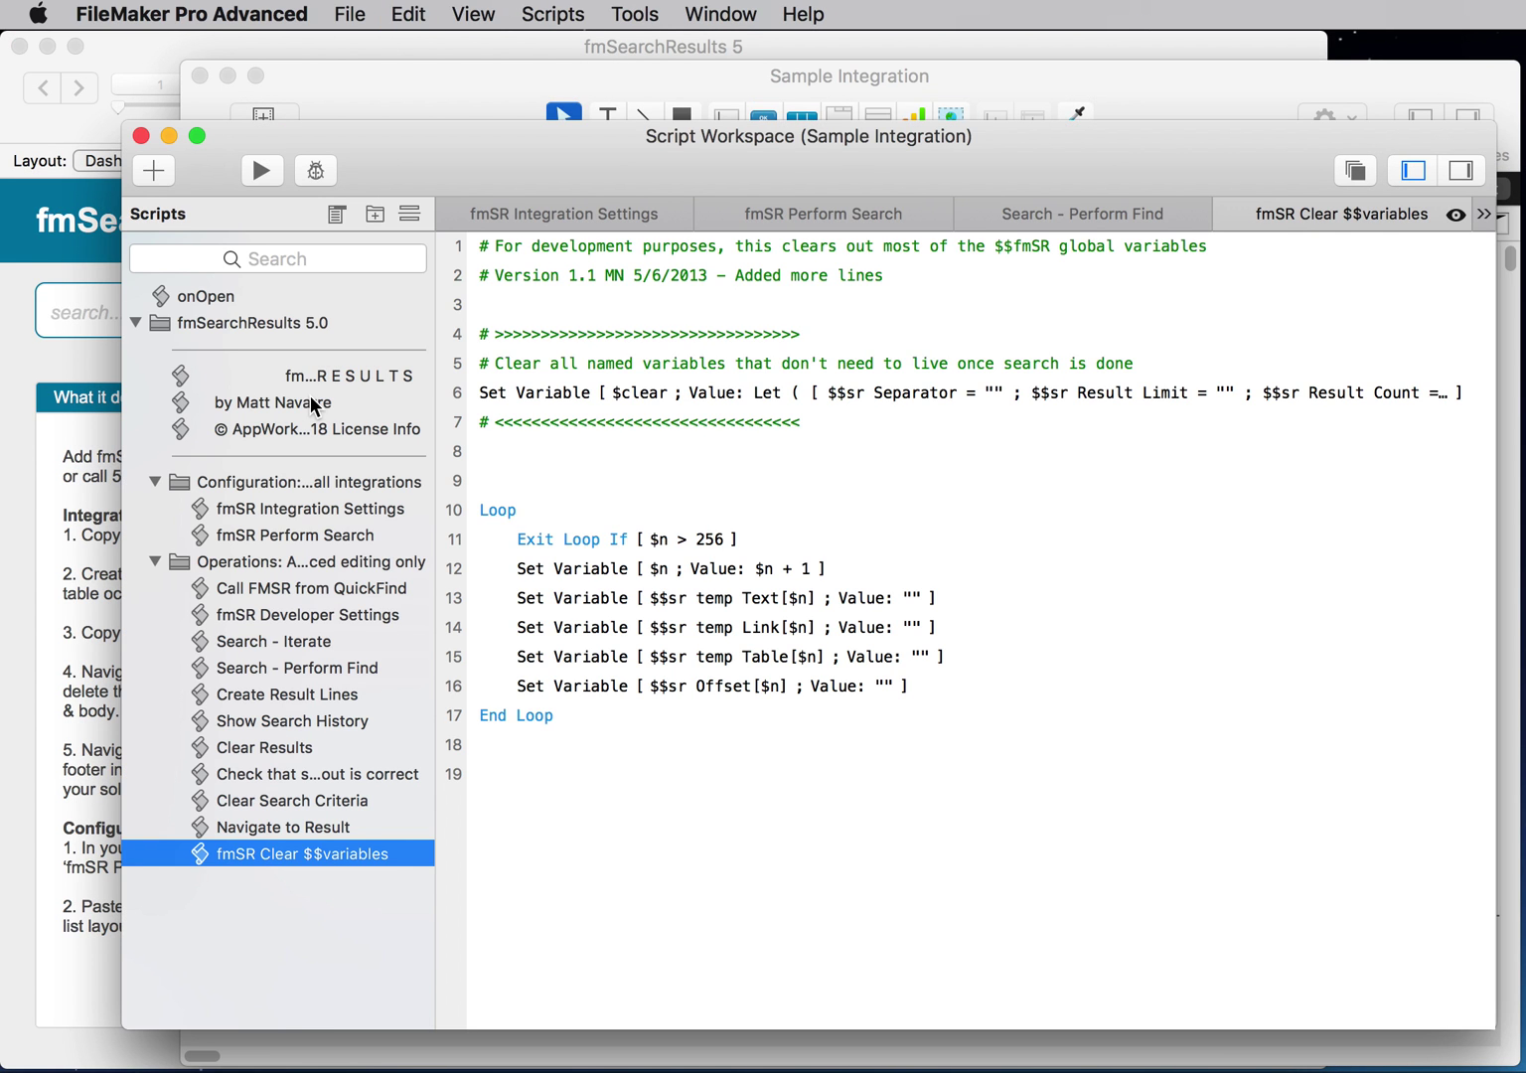
# - Select all objects on fmSearchResults 5's SR_SearchResults layout
pyautogui.click(141, 134)
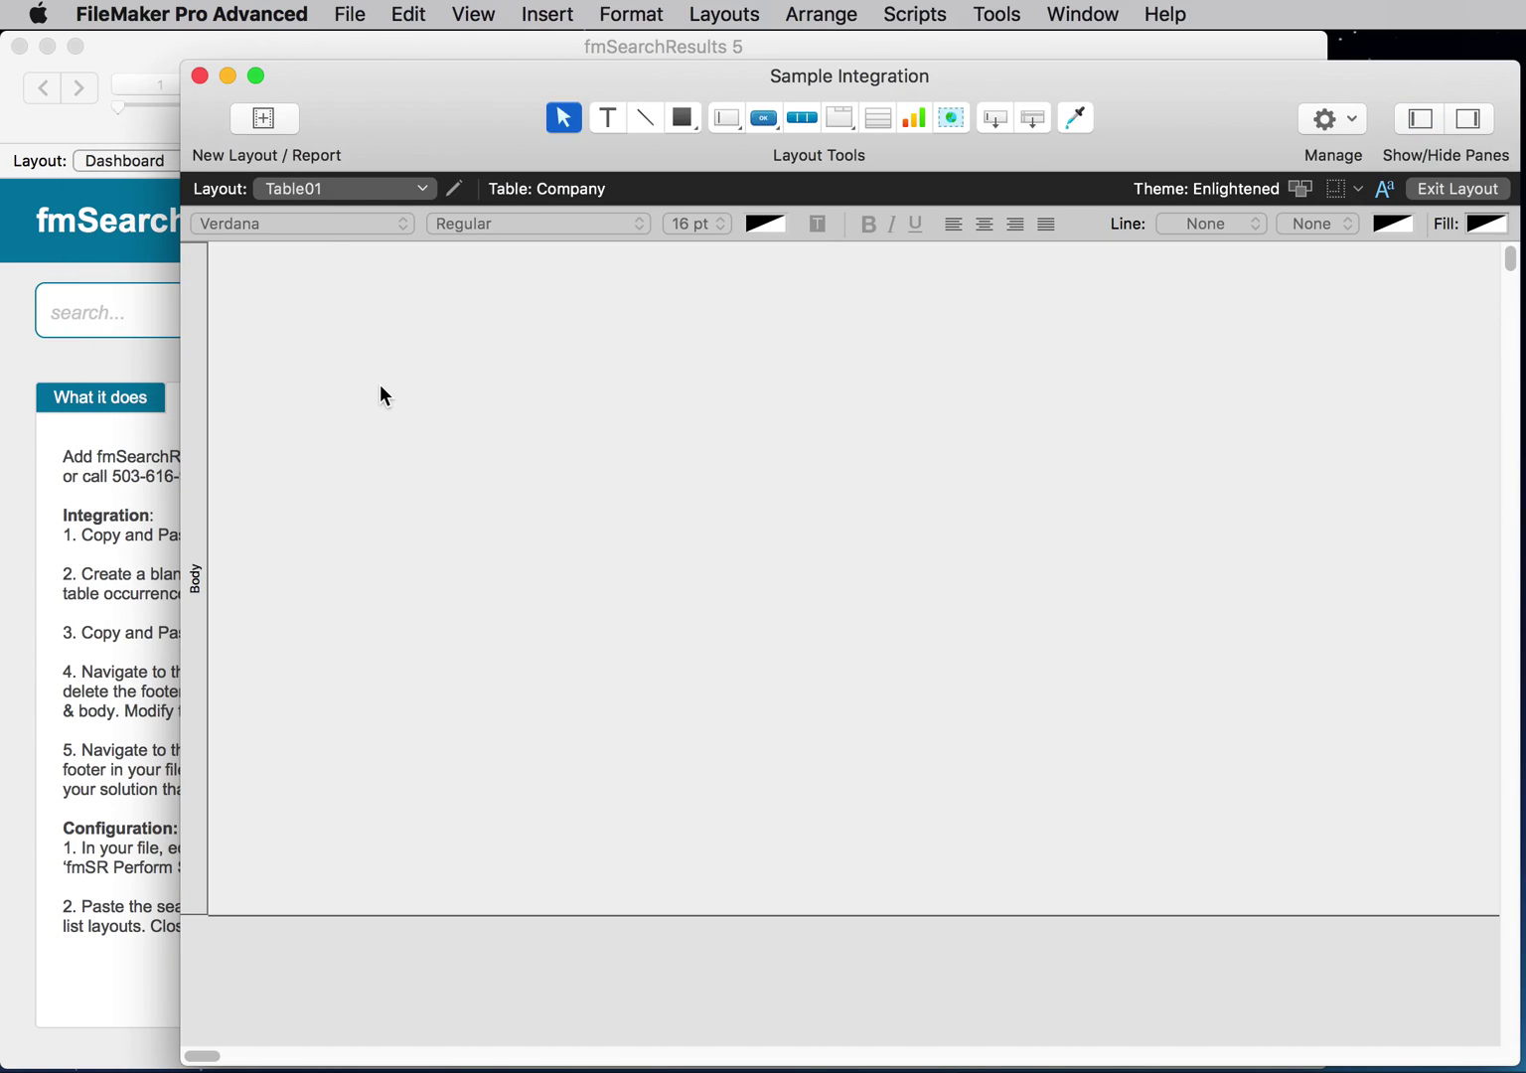
pyautogui.click(81, 349)
pyautogui.press('super+l')
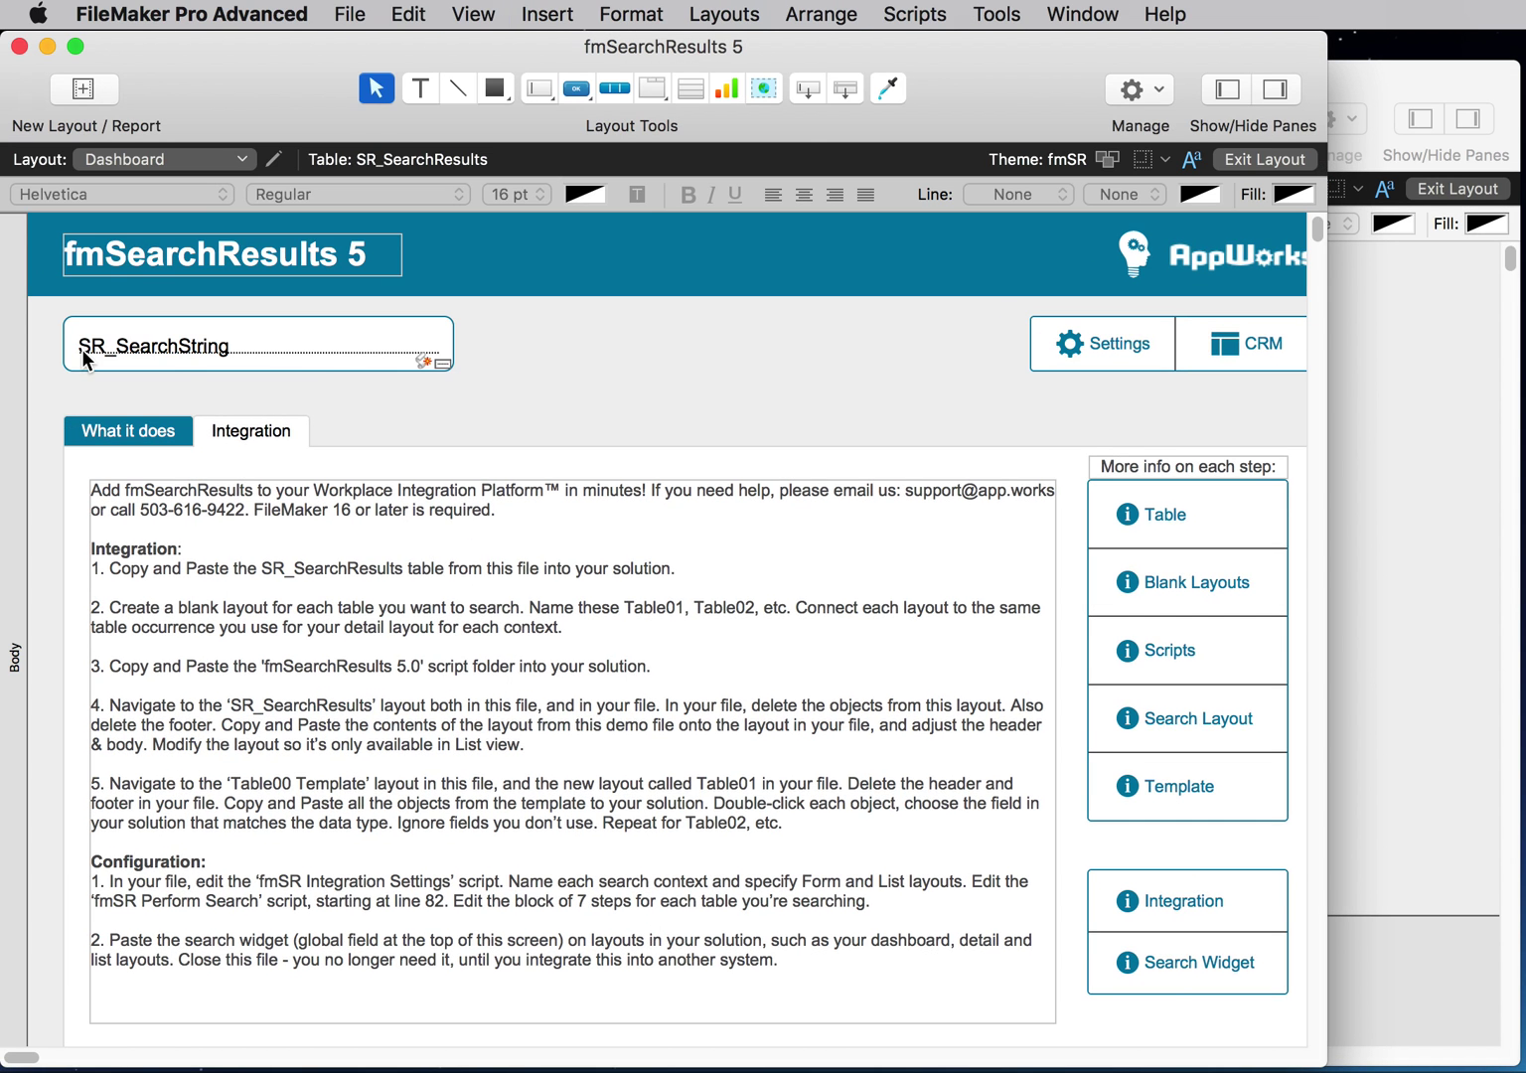
pyautogui.hotkey('ctrl', 'Down')
pyautogui.hotkey('ctrl', 'Down')
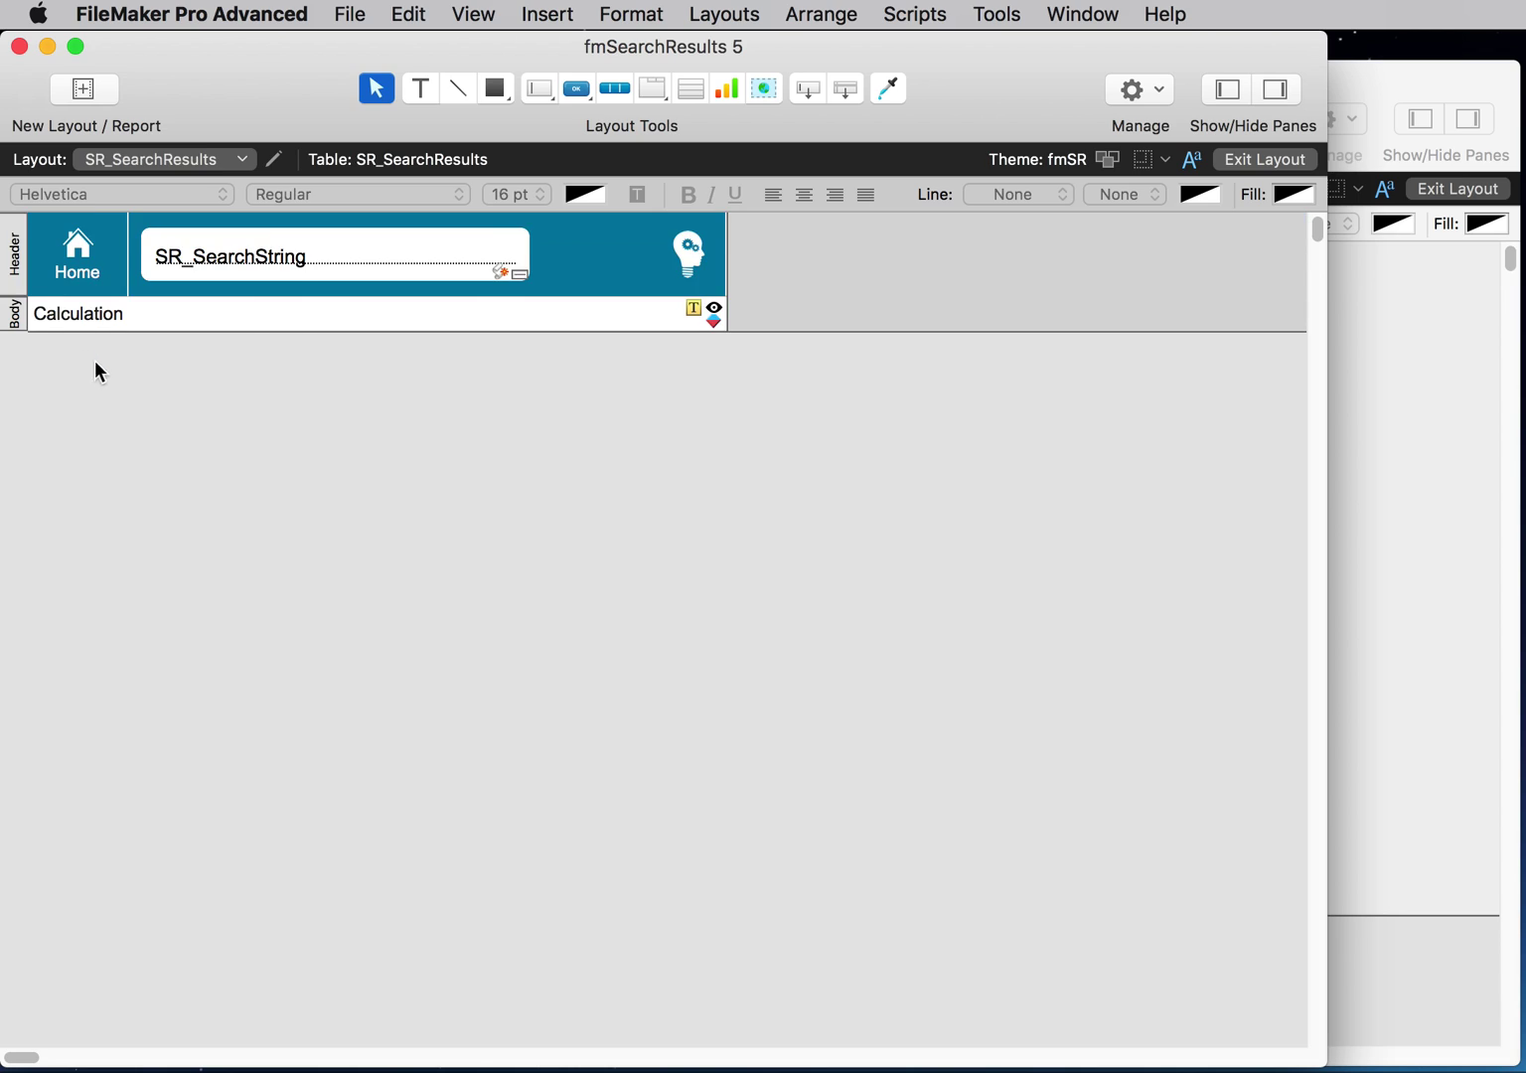
pyautogui.press('super+a')
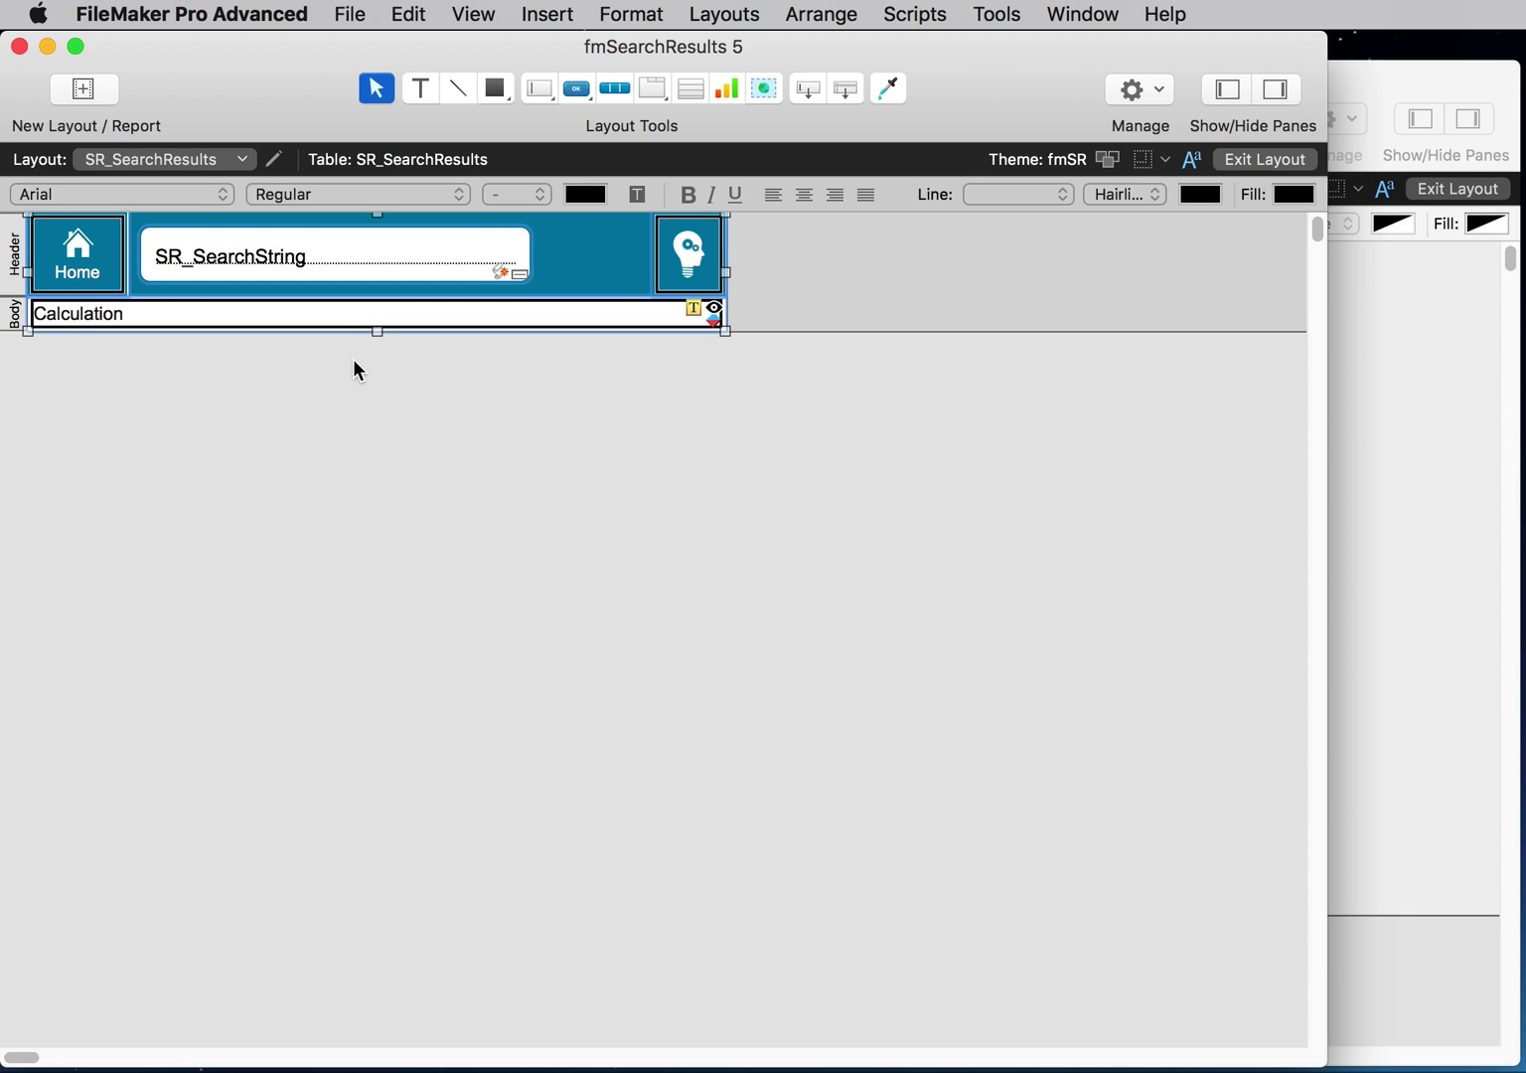
# - Replace Sample Integration's default SR_SearchResults fields with the copied search header objects
pyautogui.click(1454, 502)
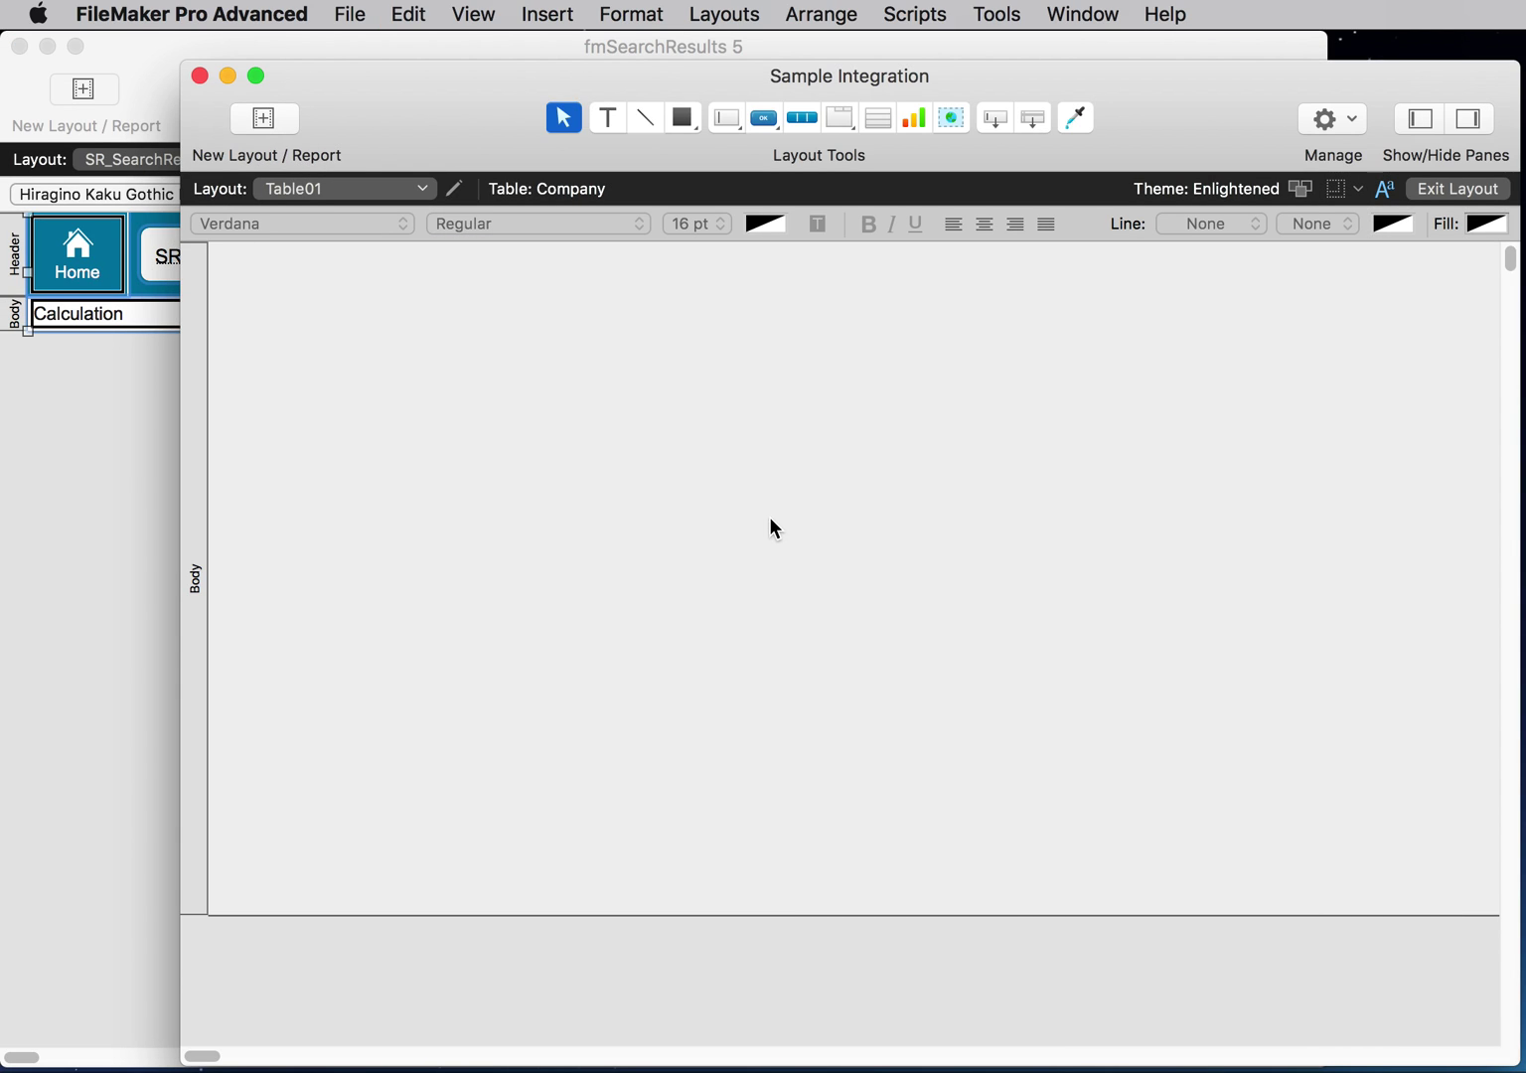
pyautogui.hotkey('ctrl', 'Down')
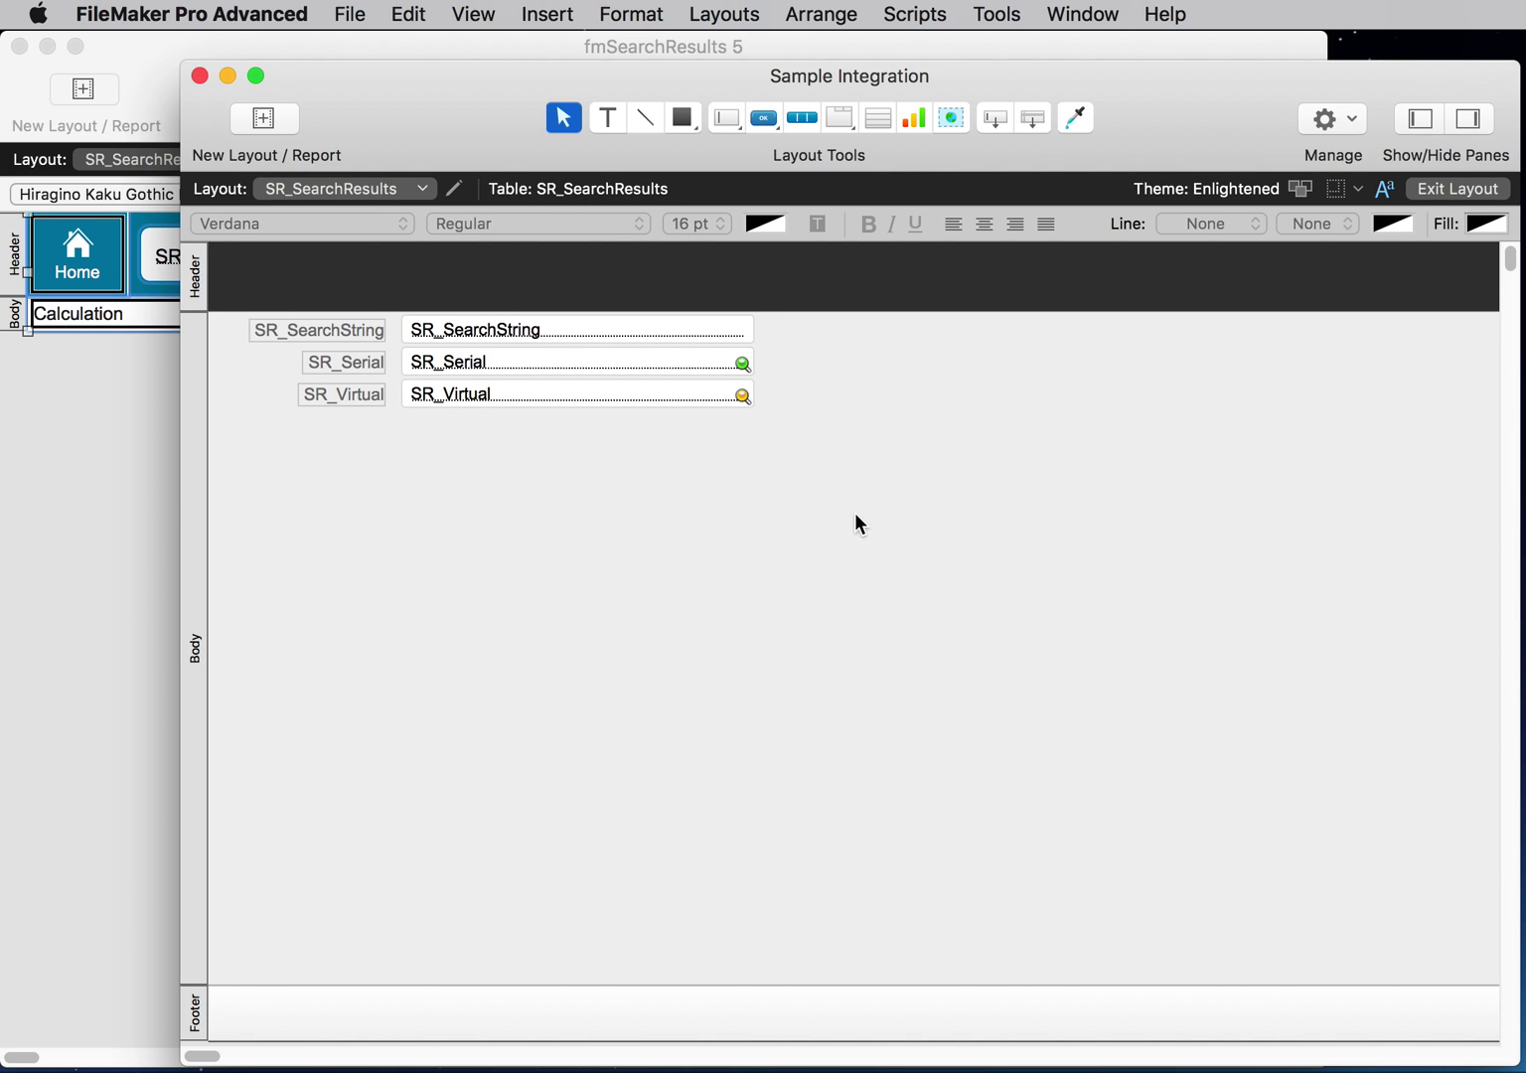
pyautogui.moveTo(856, 514); pyautogui.dragTo(184, 284)
pyautogui.press('BackSpace')
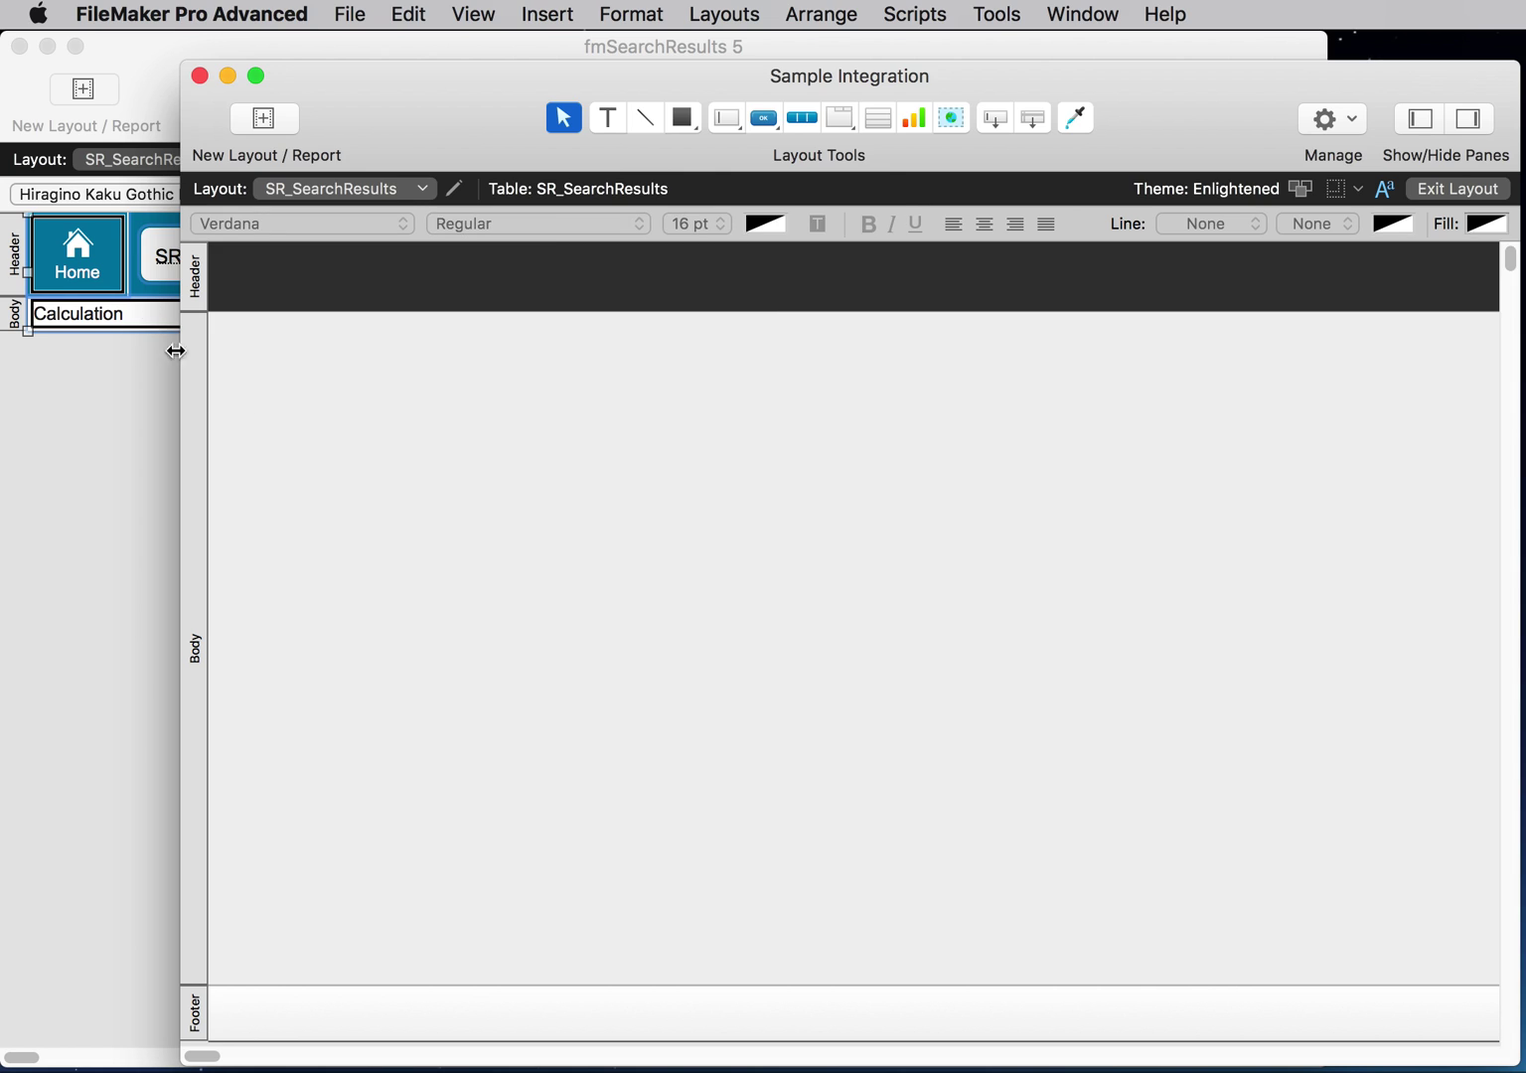
pyautogui.click(289, 405)
pyautogui.press('super+v')
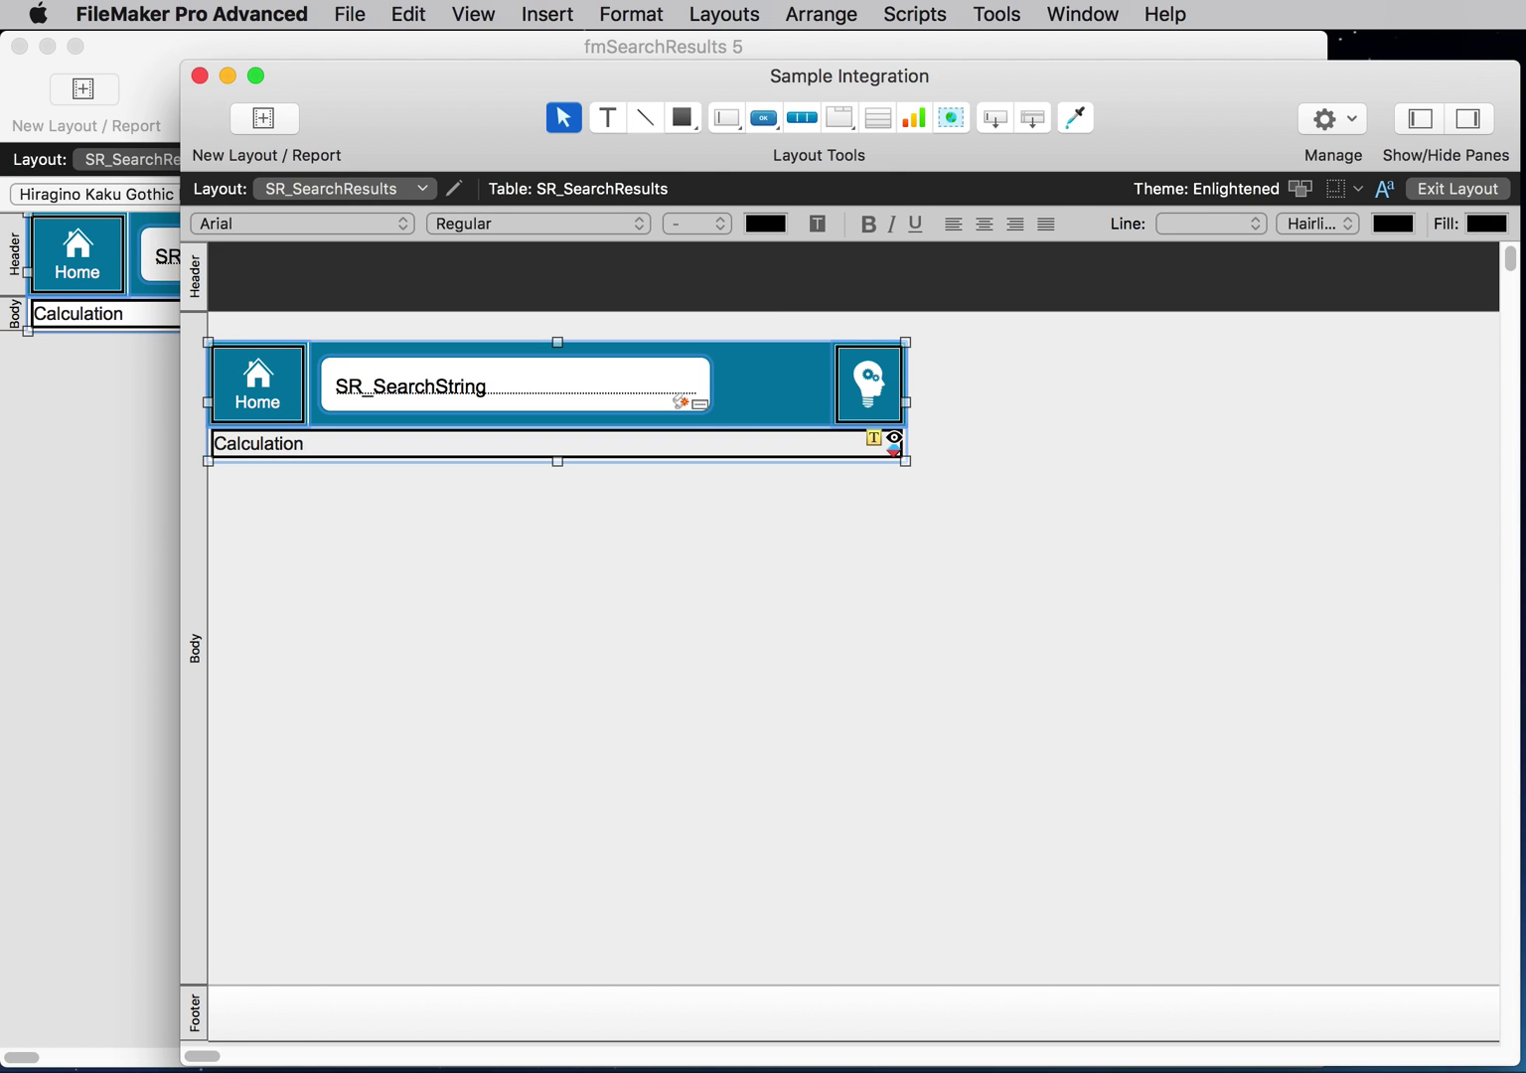
pyautogui.click(194, 1011)
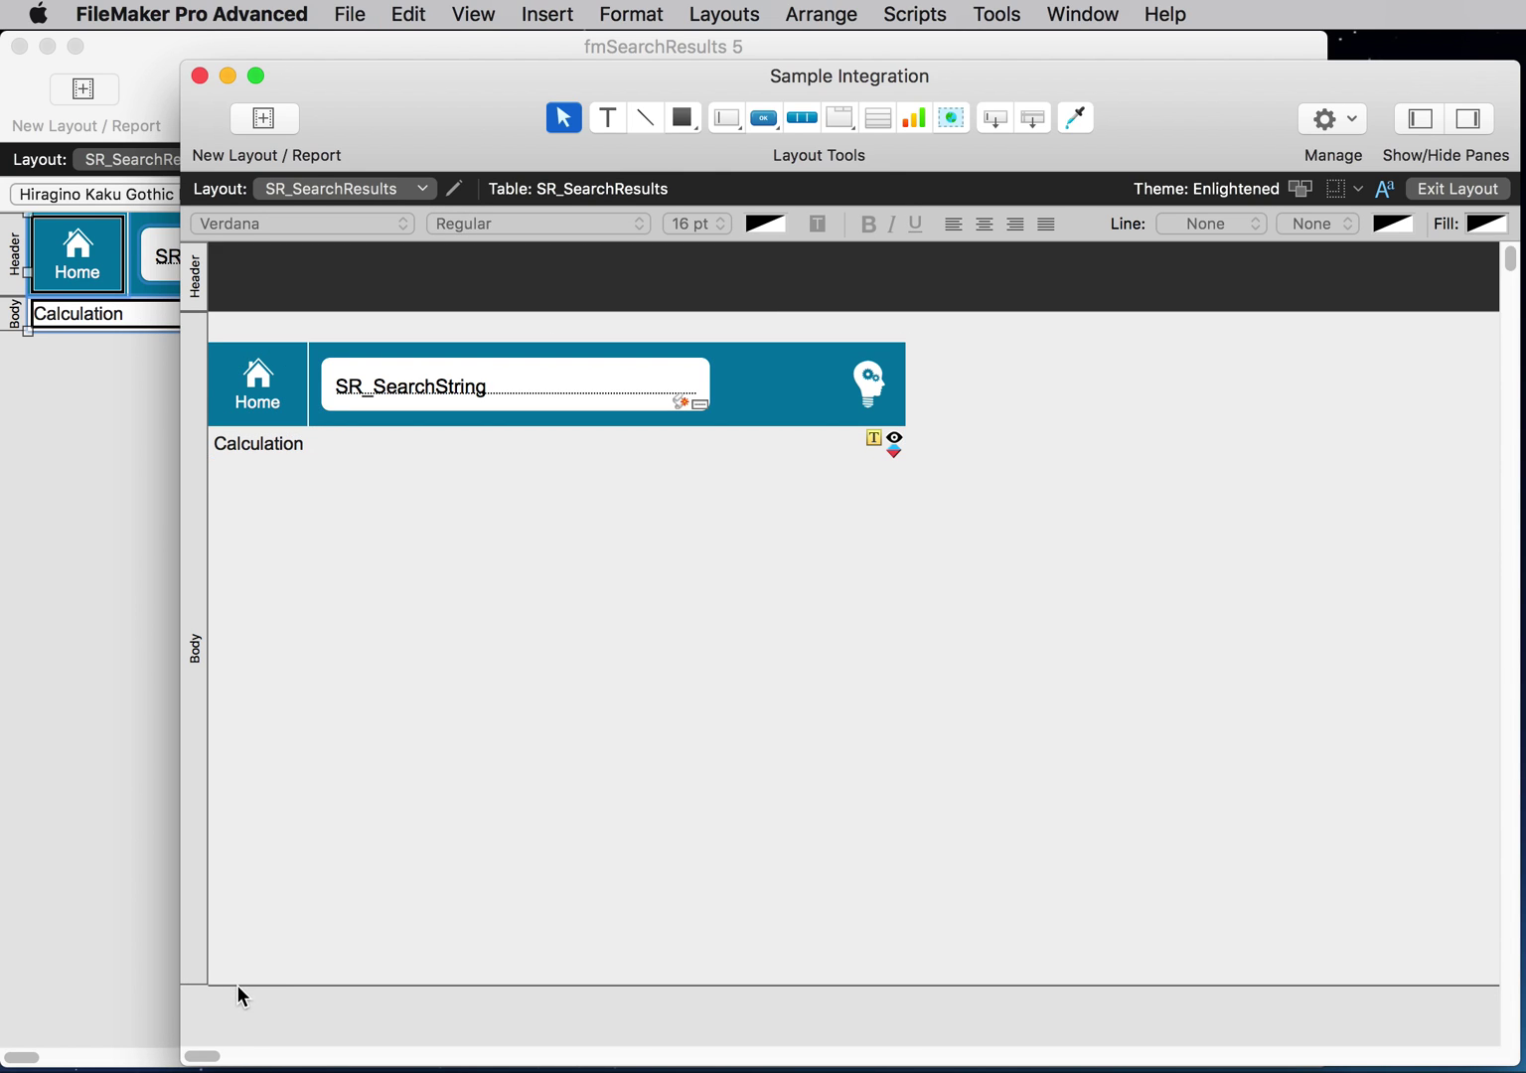
# - Shorten the Body and move the Home button, search field and icon into the Header
pyautogui.moveTo(277, 986); pyautogui.dragTo(299, 664)
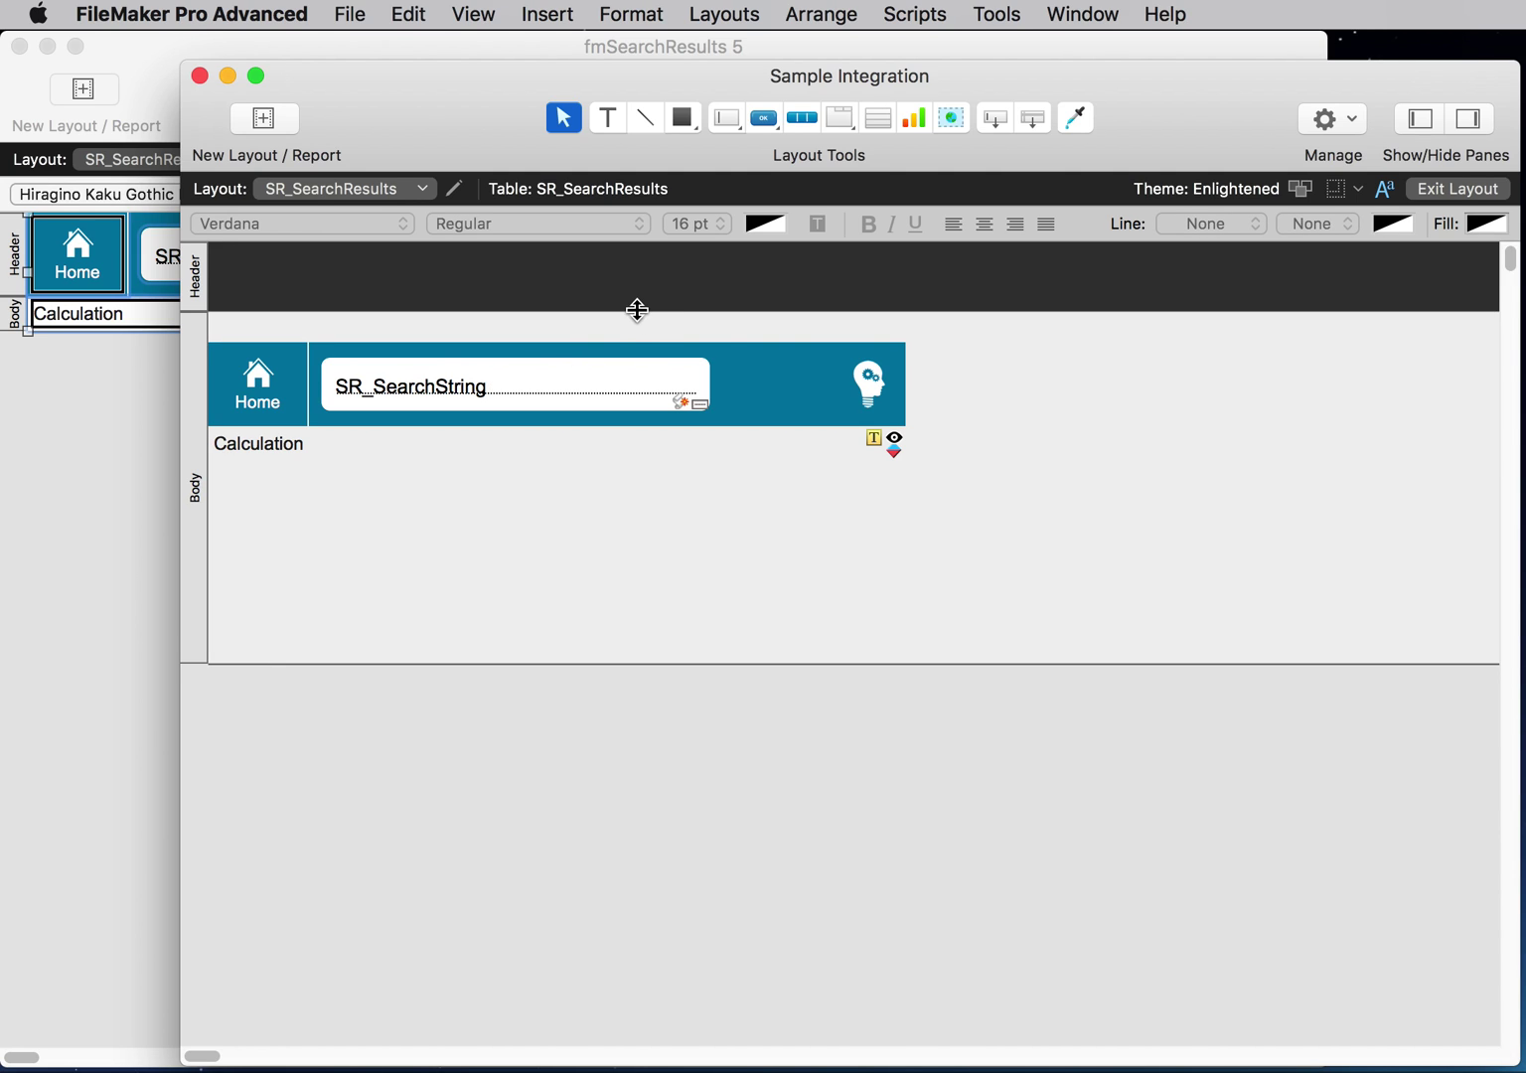
pyautogui.moveTo(637, 310); pyautogui.dragTo(635, 324)
pyautogui.moveTo(935, 331); pyautogui.dragTo(119, 477)
pyautogui.moveTo(221, 385); pyautogui.dragTo(220, 272)
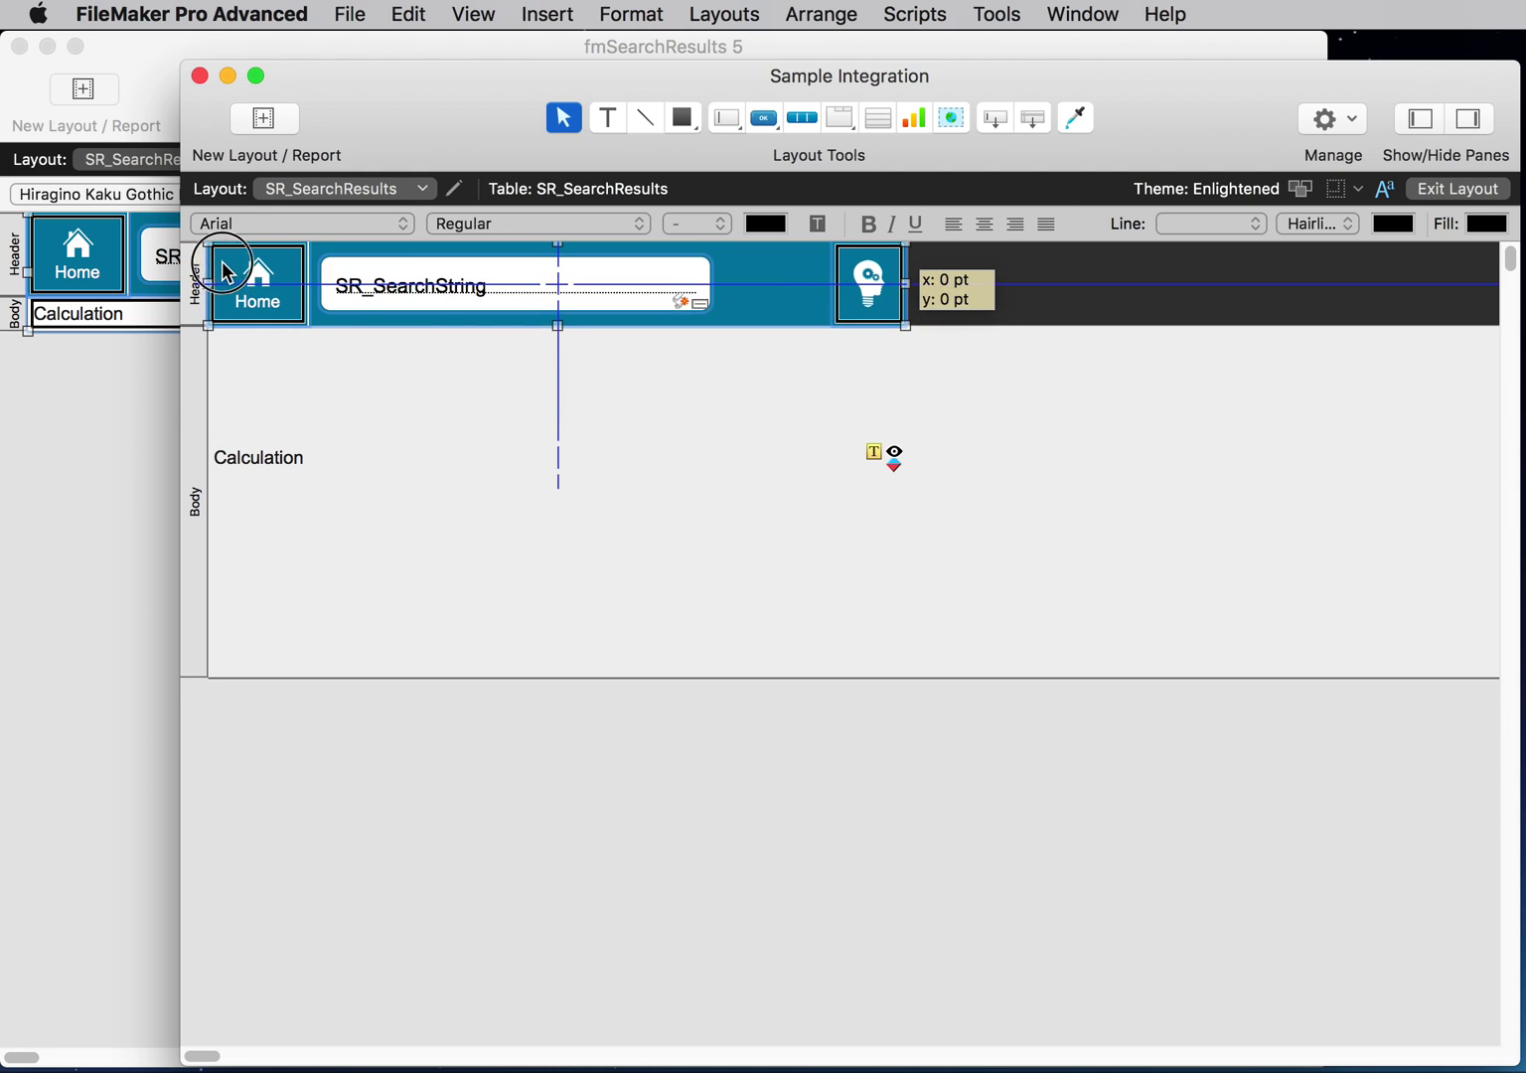
pyautogui.click(995, 313)
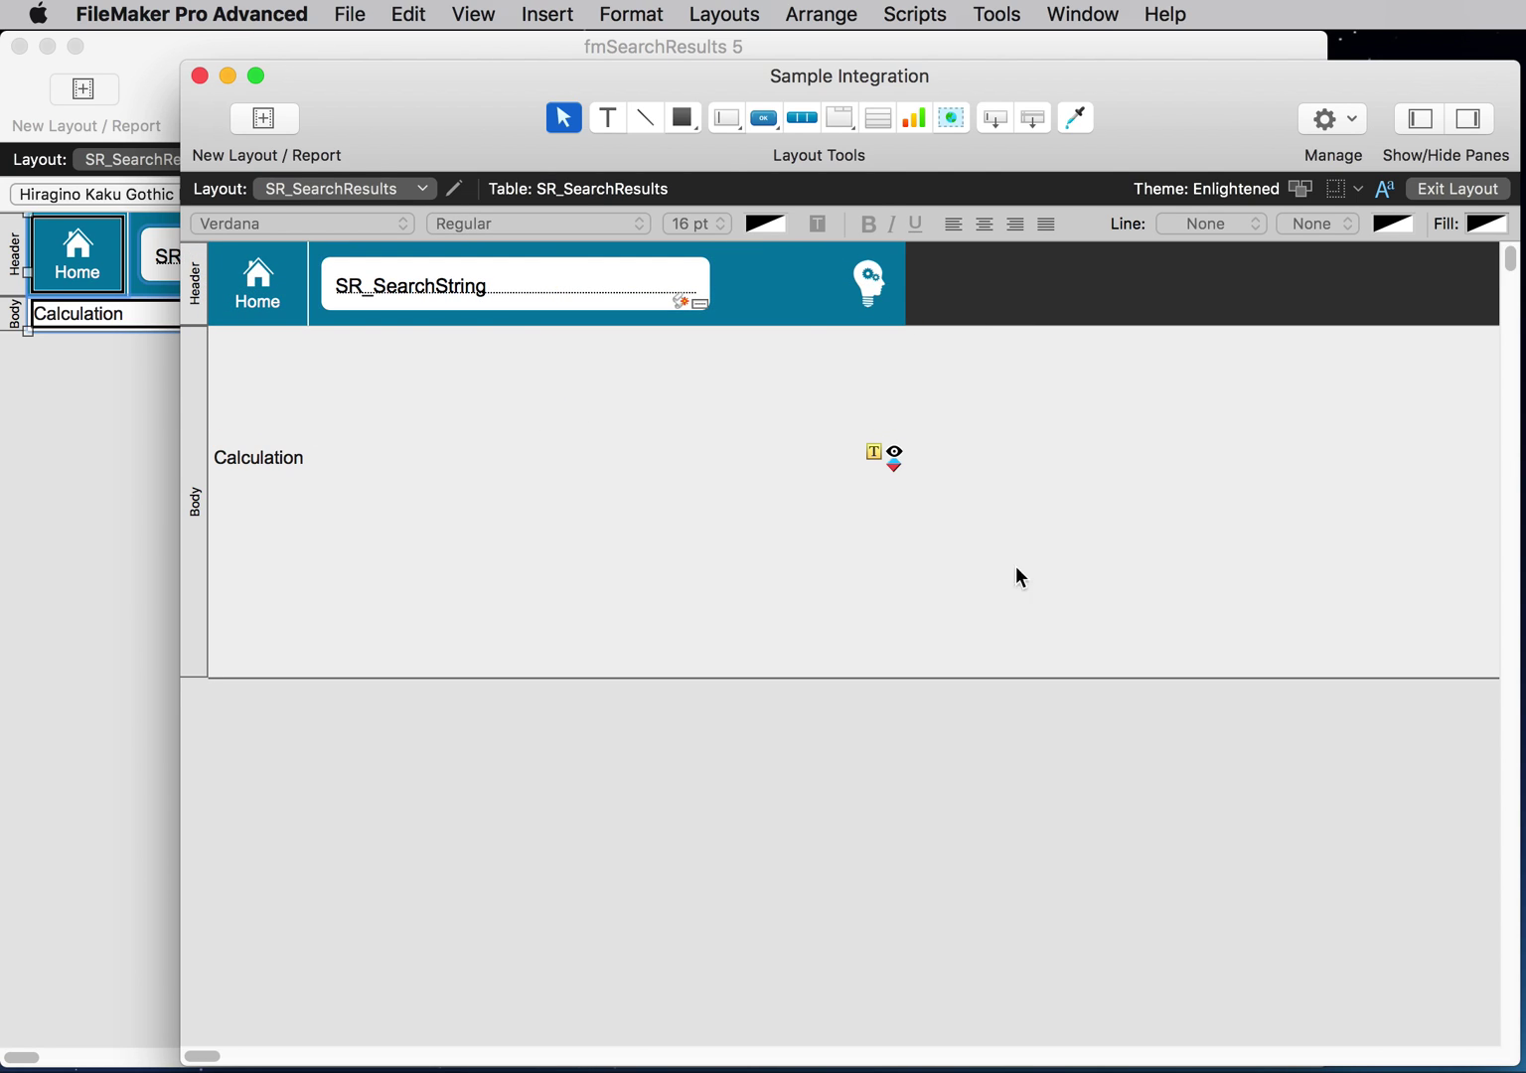
# - Move the Calculation field to the top of Body and shrink Body to fit it
pyautogui.moveTo(1100, 566); pyautogui.dragTo(158, 447)
pyautogui.click(265, 460)
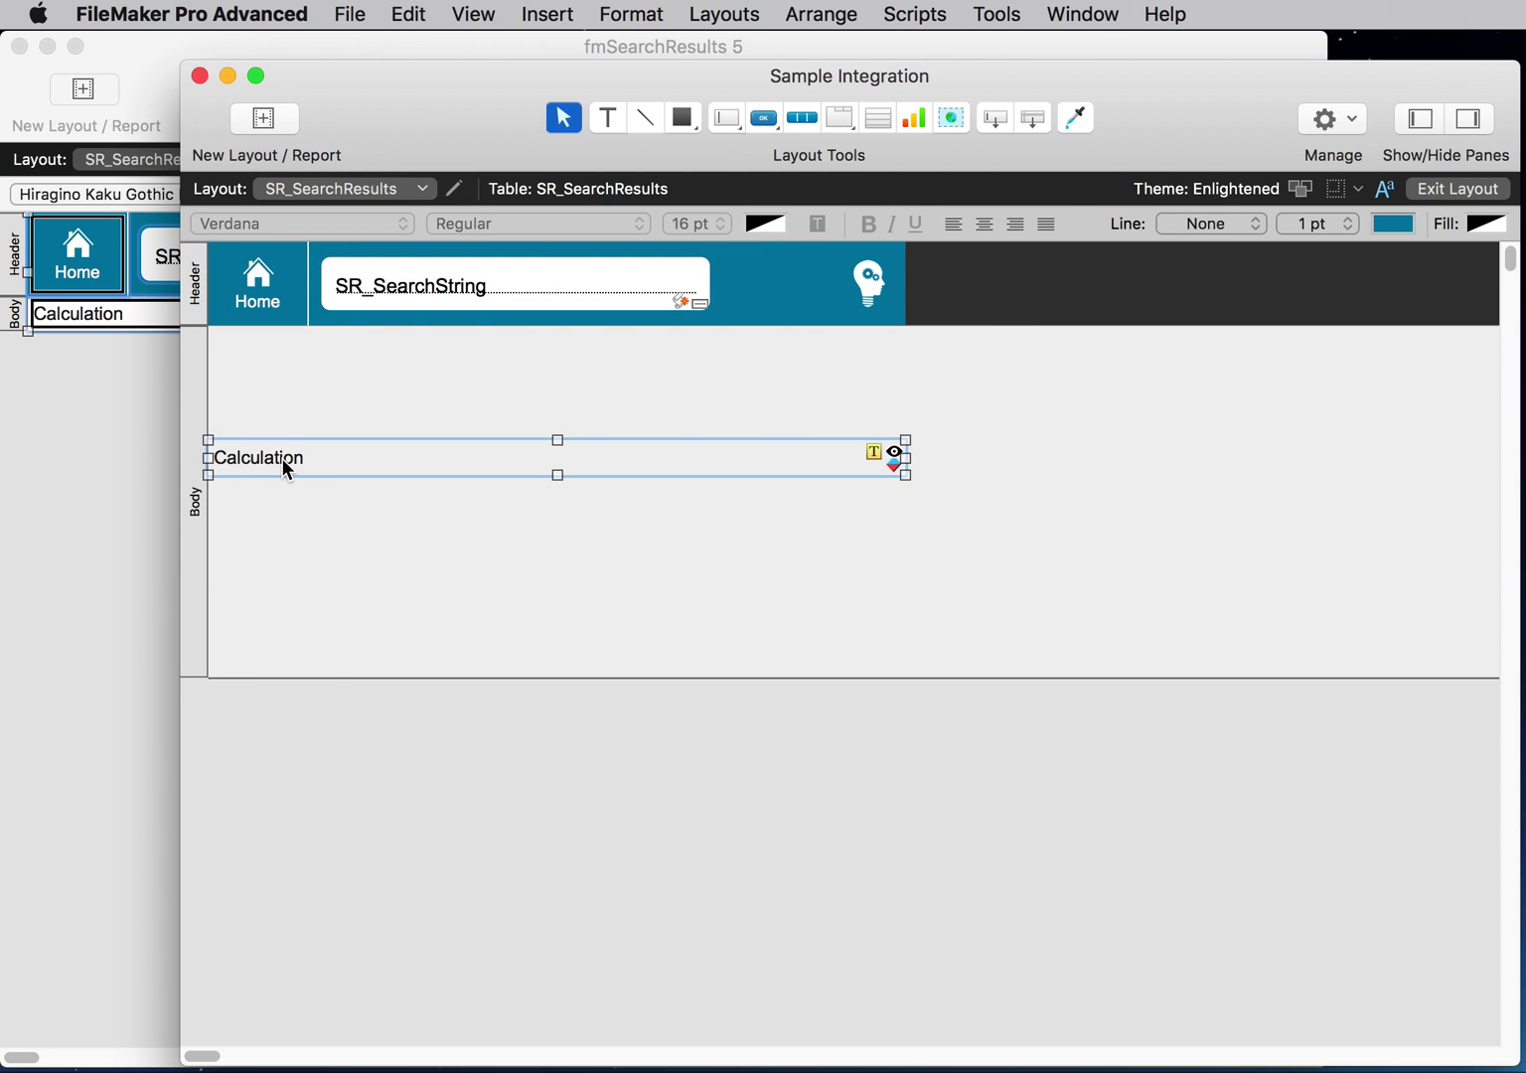
pyautogui.moveTo(283, 458); pyautogui.dragTo(250, 356)
pyautogui.moveTo(372, 673); pyautogui.dragTo(335, 368)
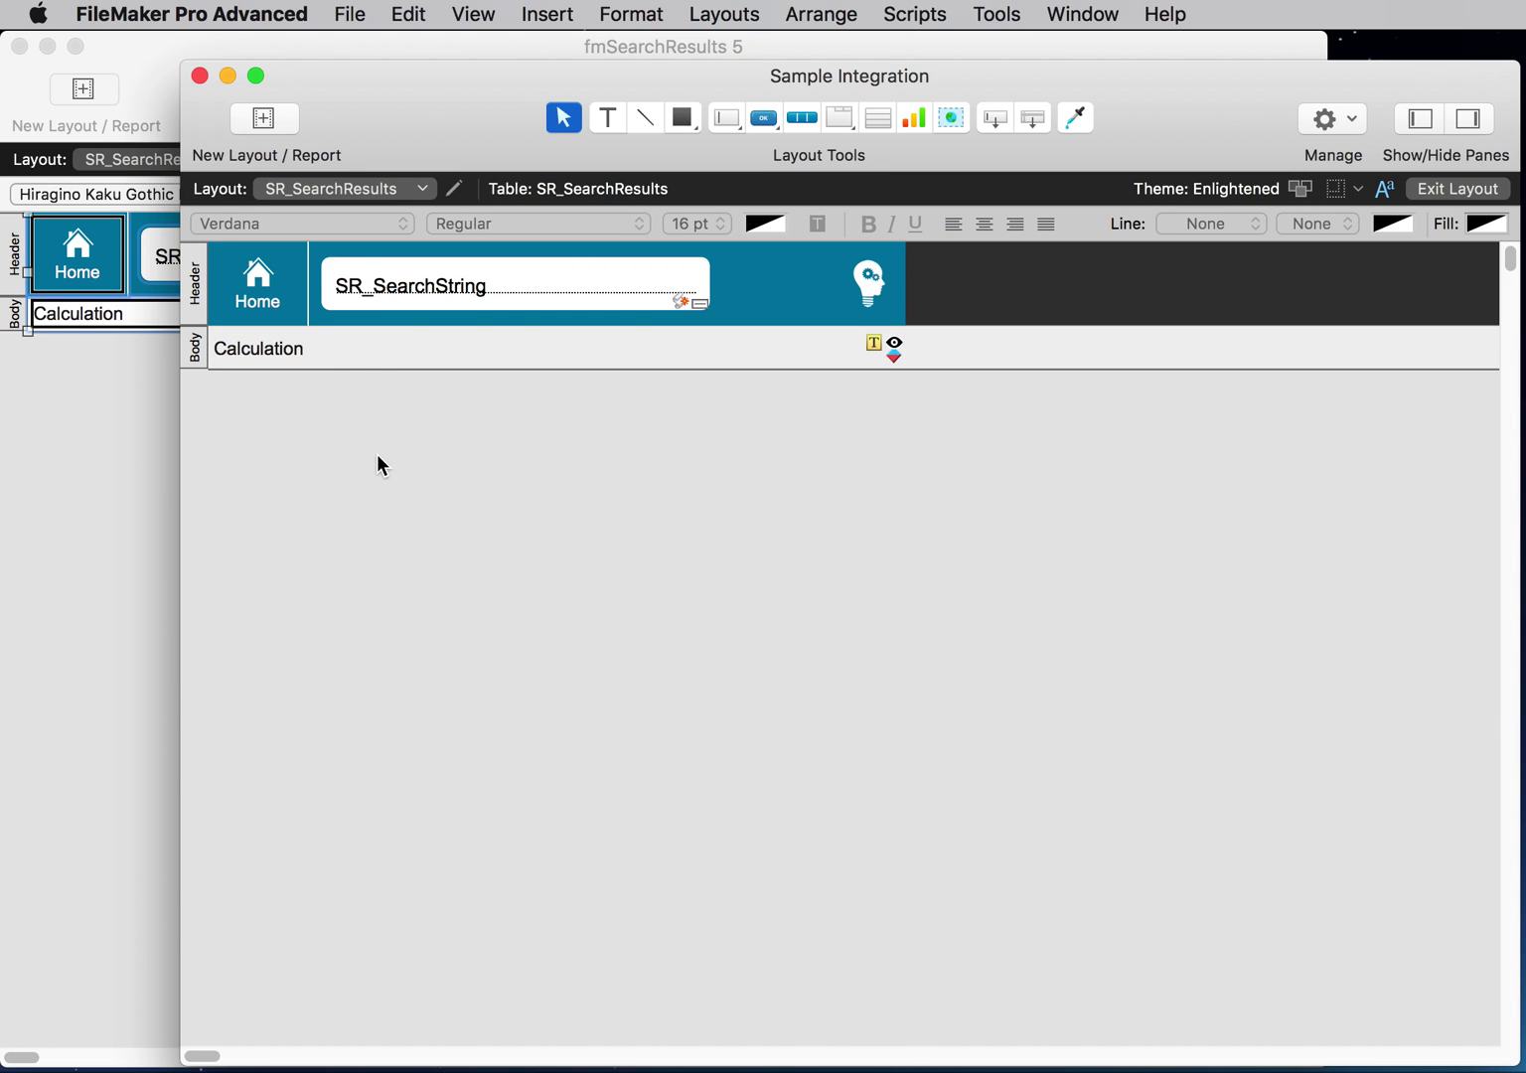
# - Check the layout in Browse mode as a List, then return to Layout mode
pyautogui.press('super+b')
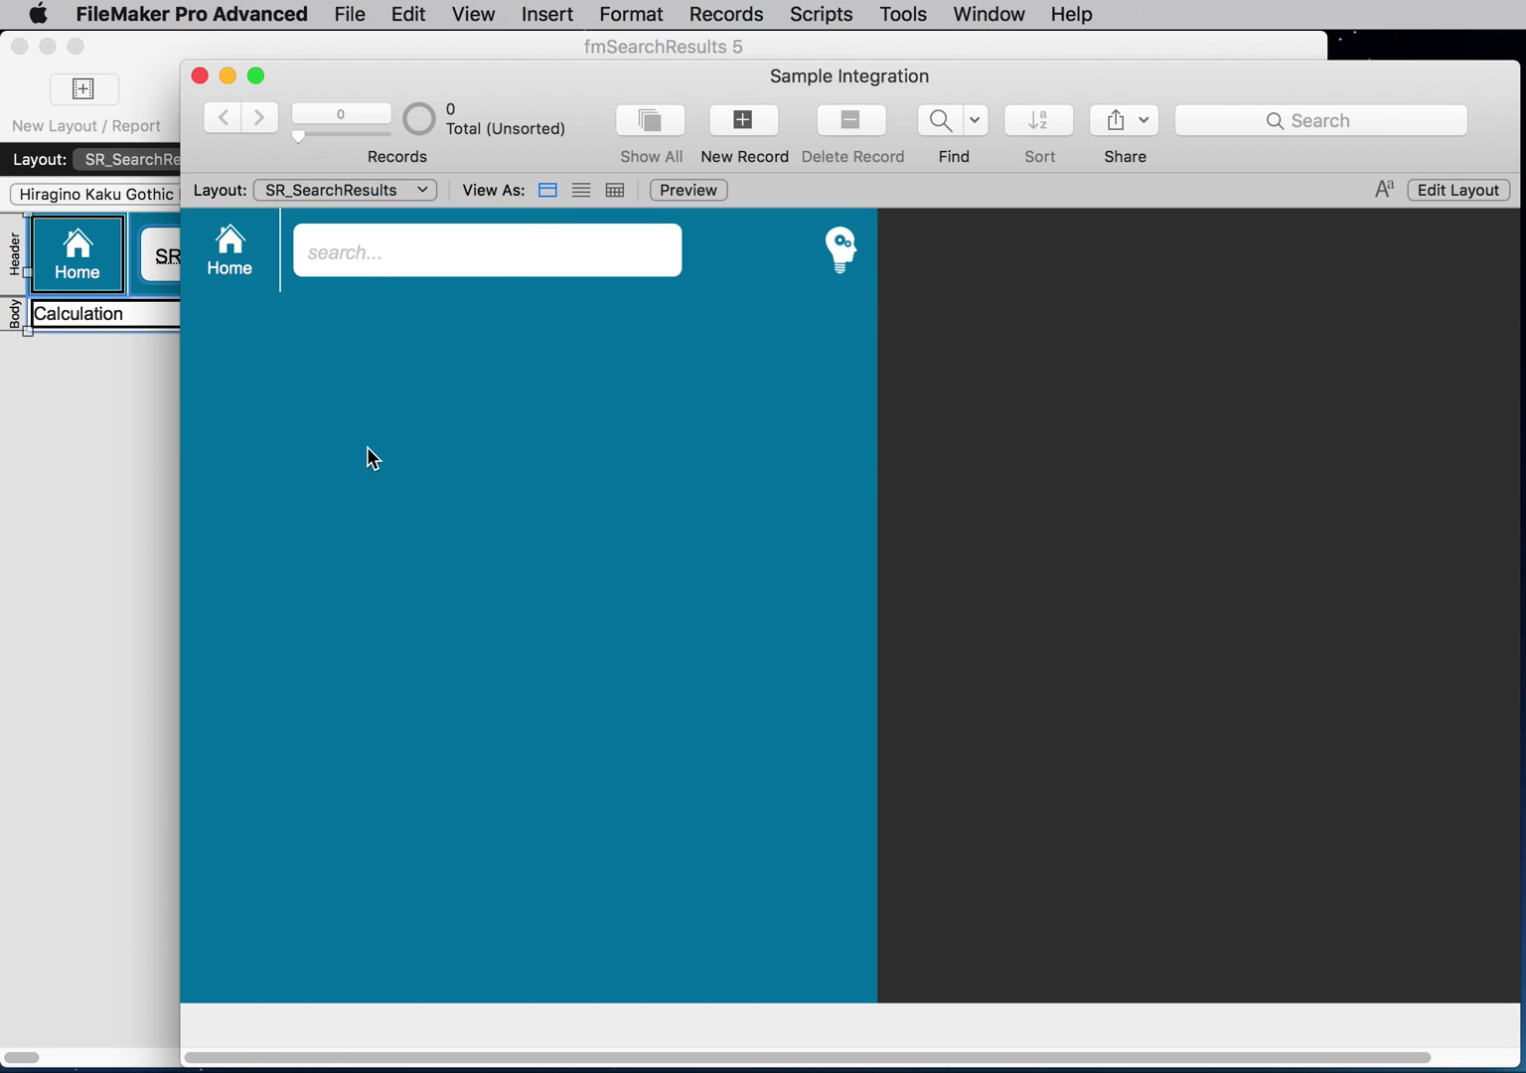
pyautogui.click(582, 191)
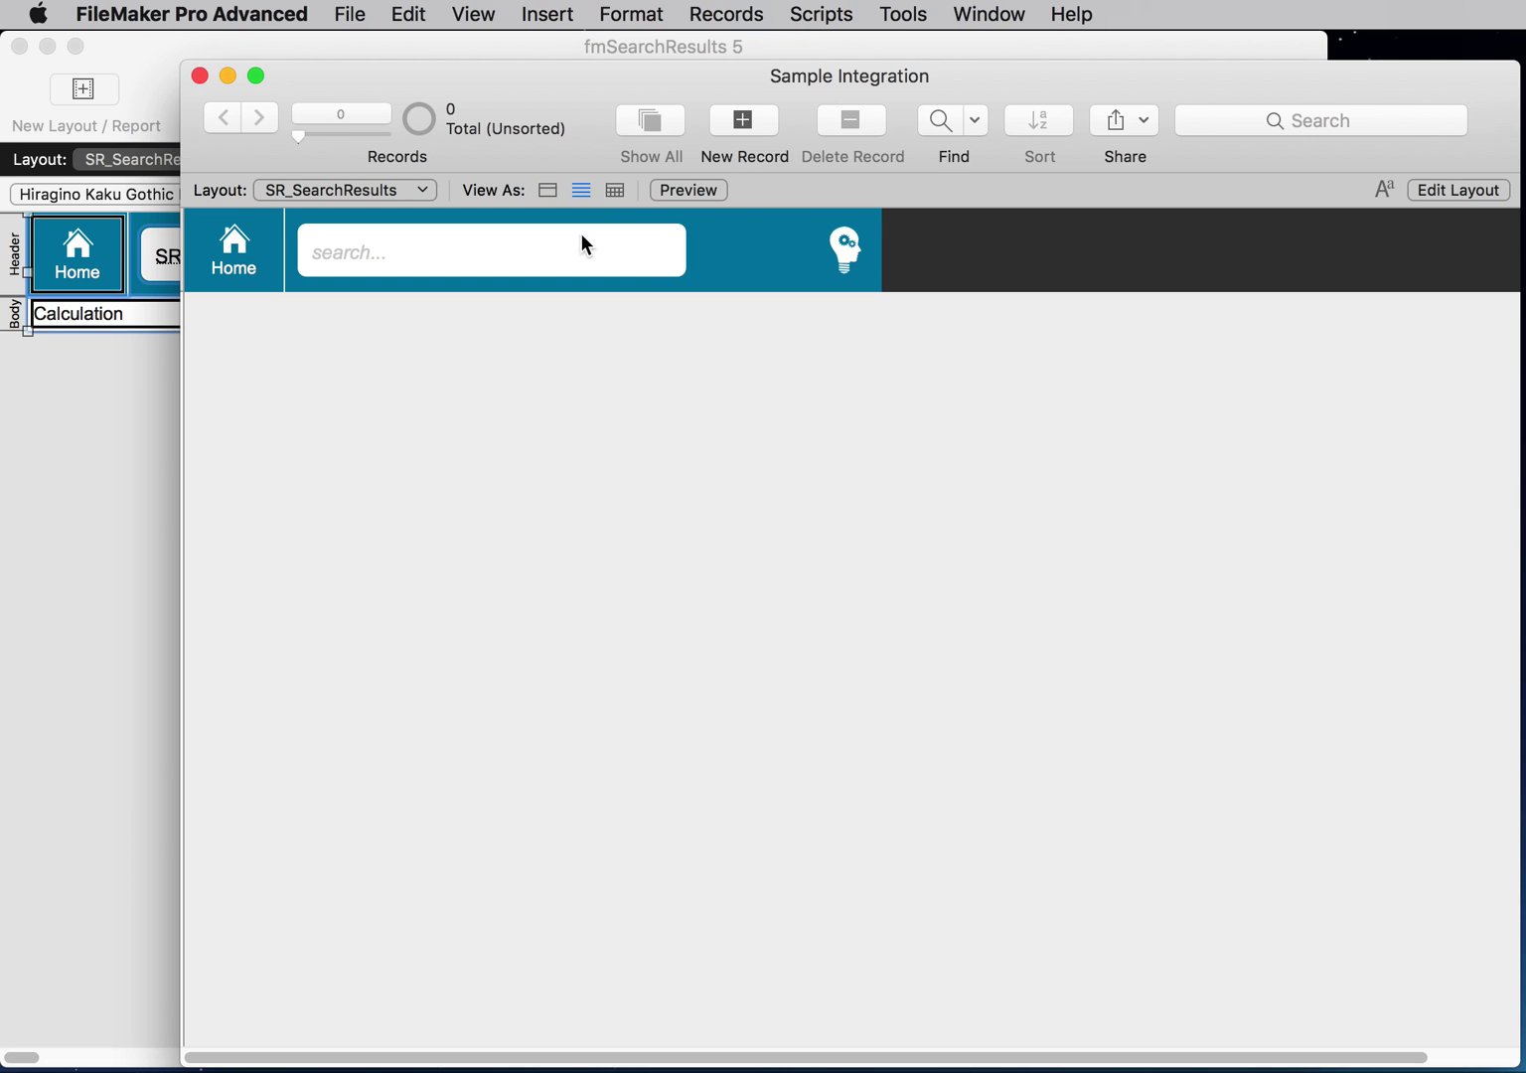
pyautogui.press('super+l')
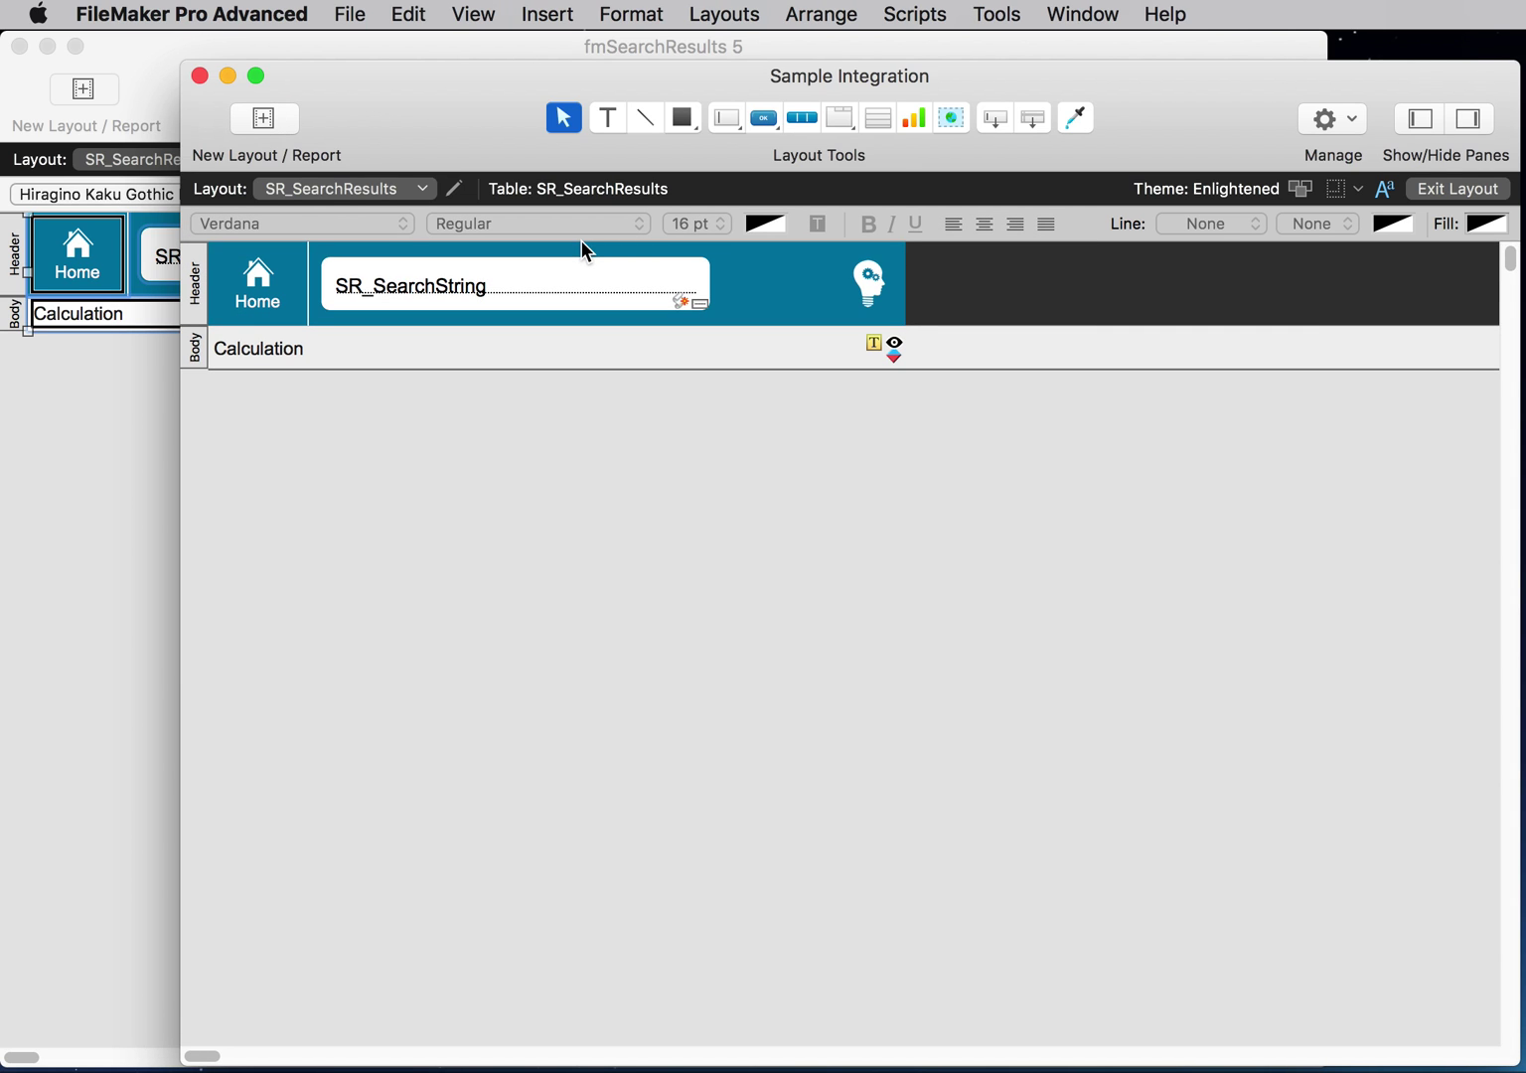
pyautogui.hotkey('ctrl', 'Up')
# - Copy all Table00 Template objects from fmSearchResults 5 into Sample Integration's Table01
pyautogui.click(96, 411)
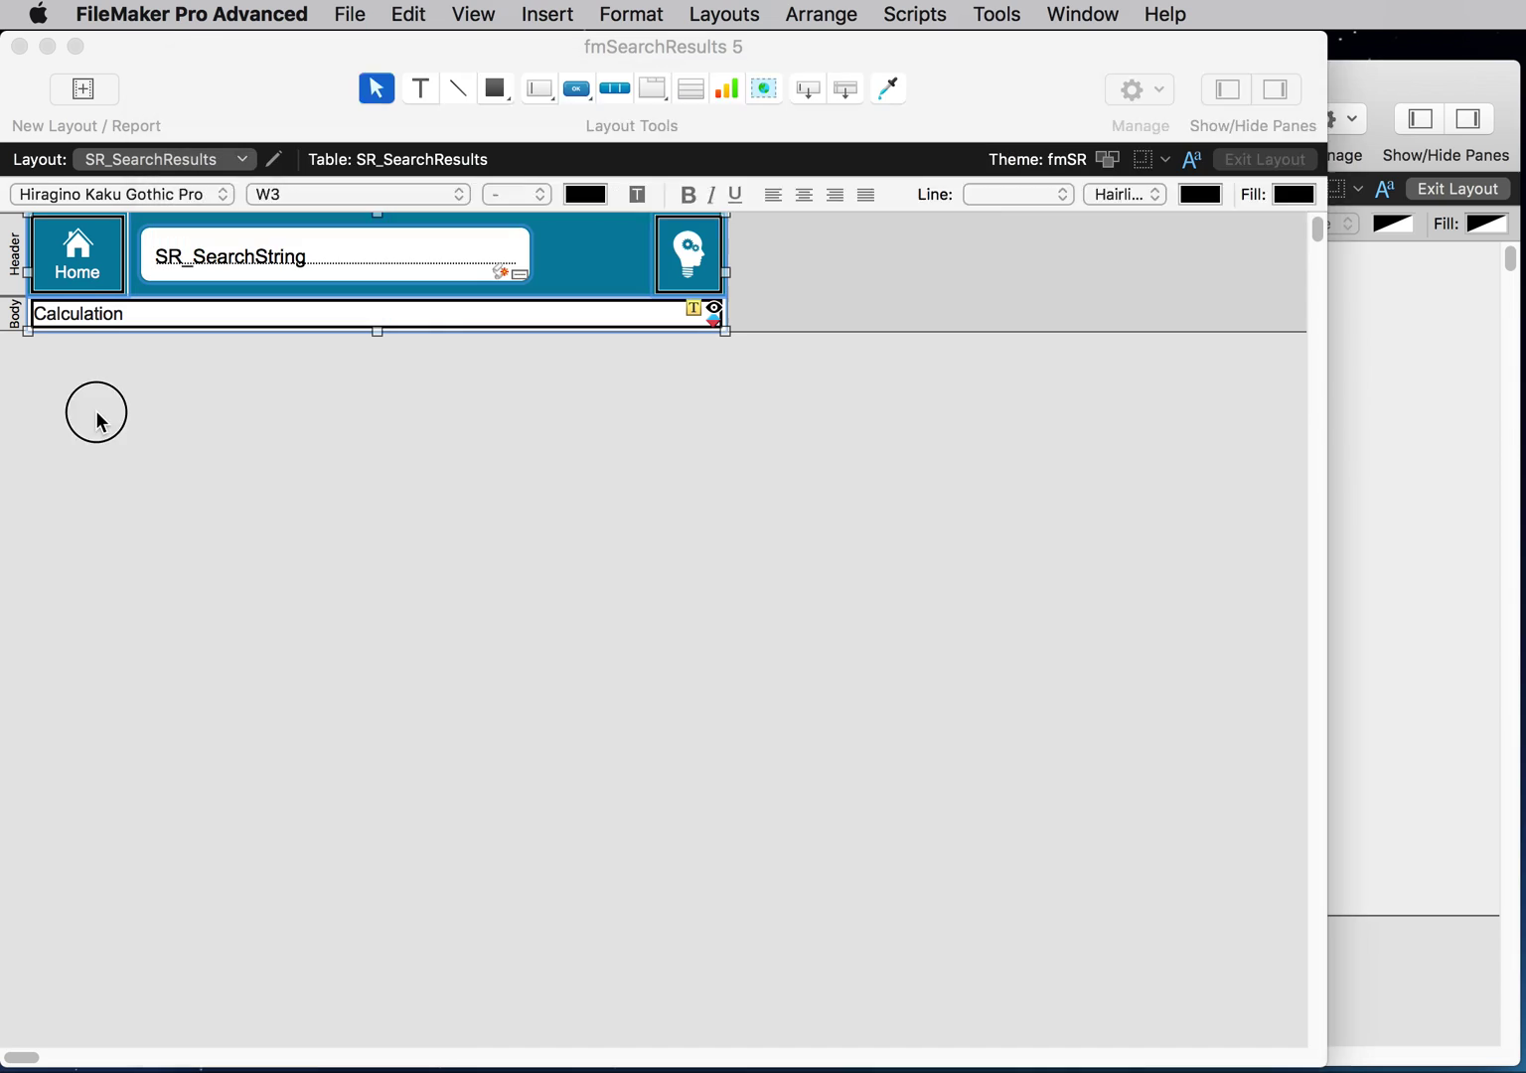
pyautogui.hotkey('ctrl', 'Down')
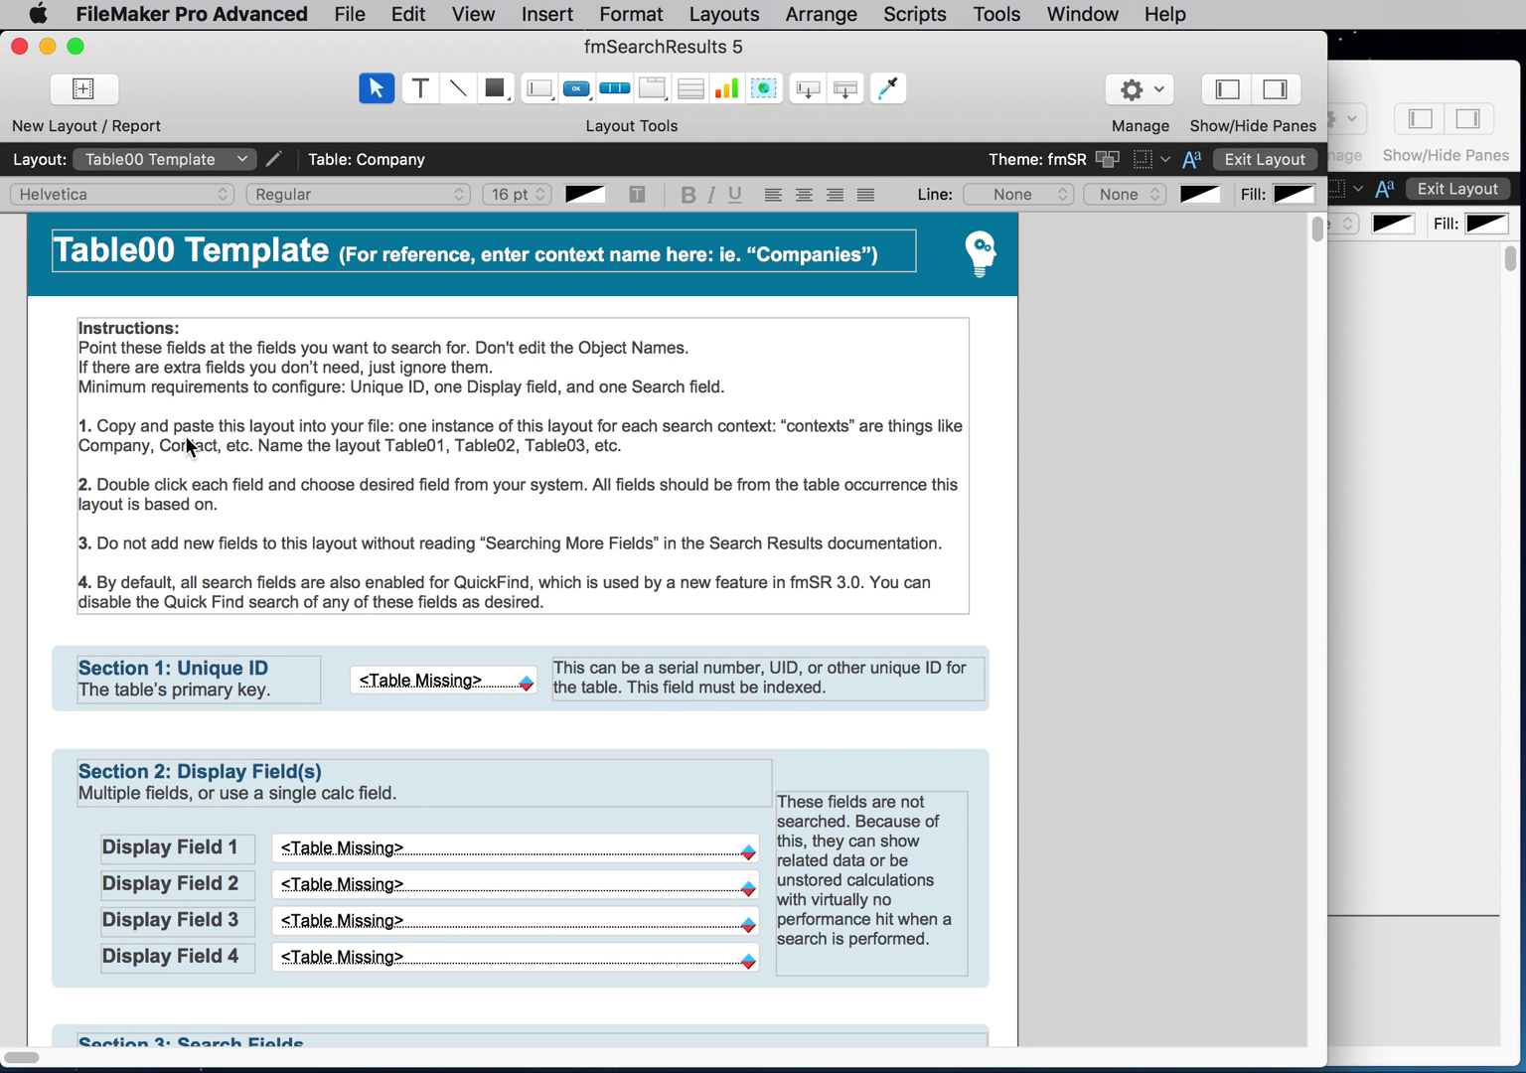
pyautogui.press('super+a')
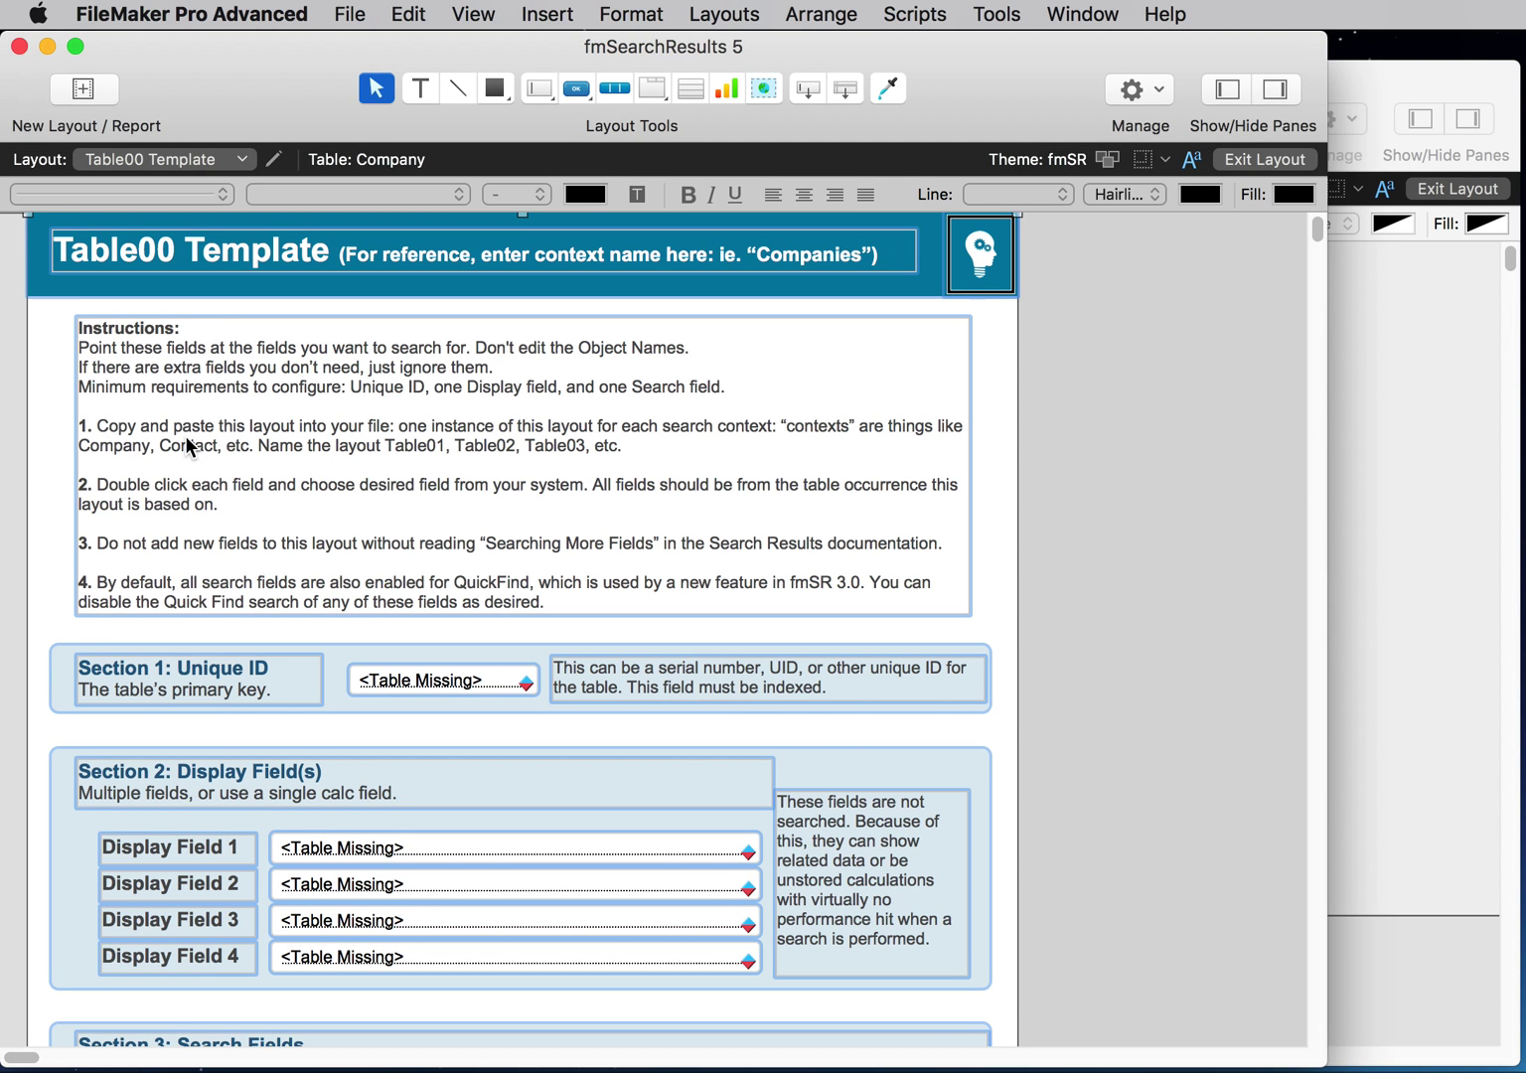
pyautogui.press('super+c')
pyautogui.press('super+grave')
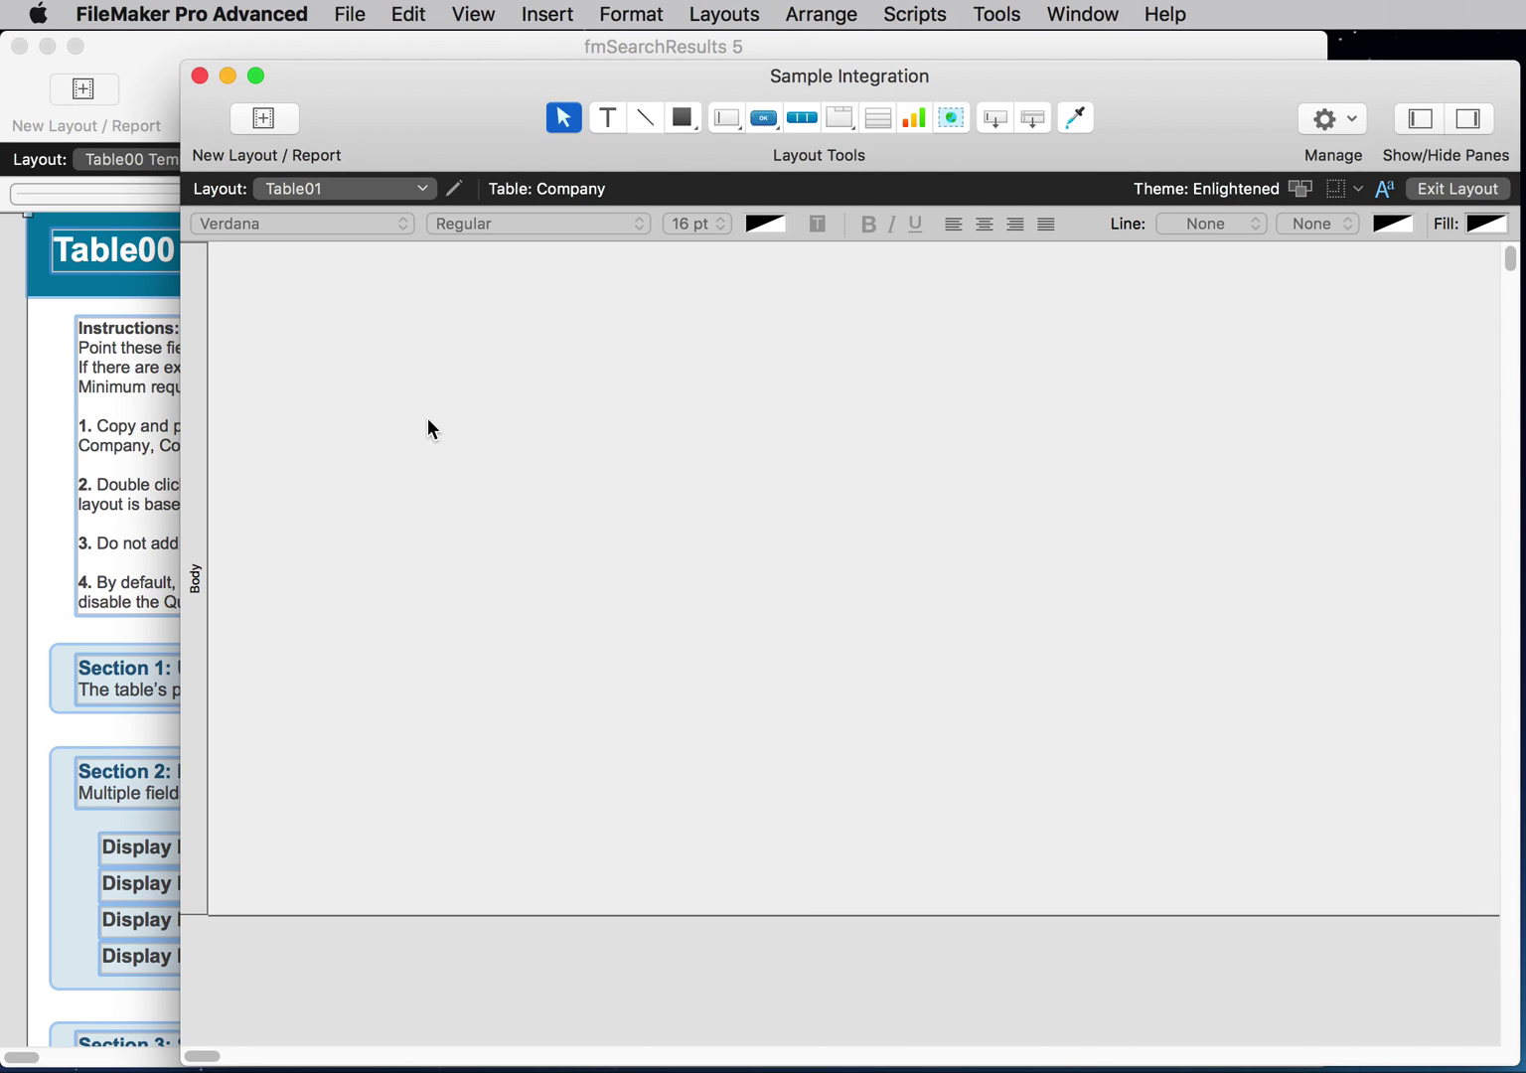
pyautogui.press('super+v')
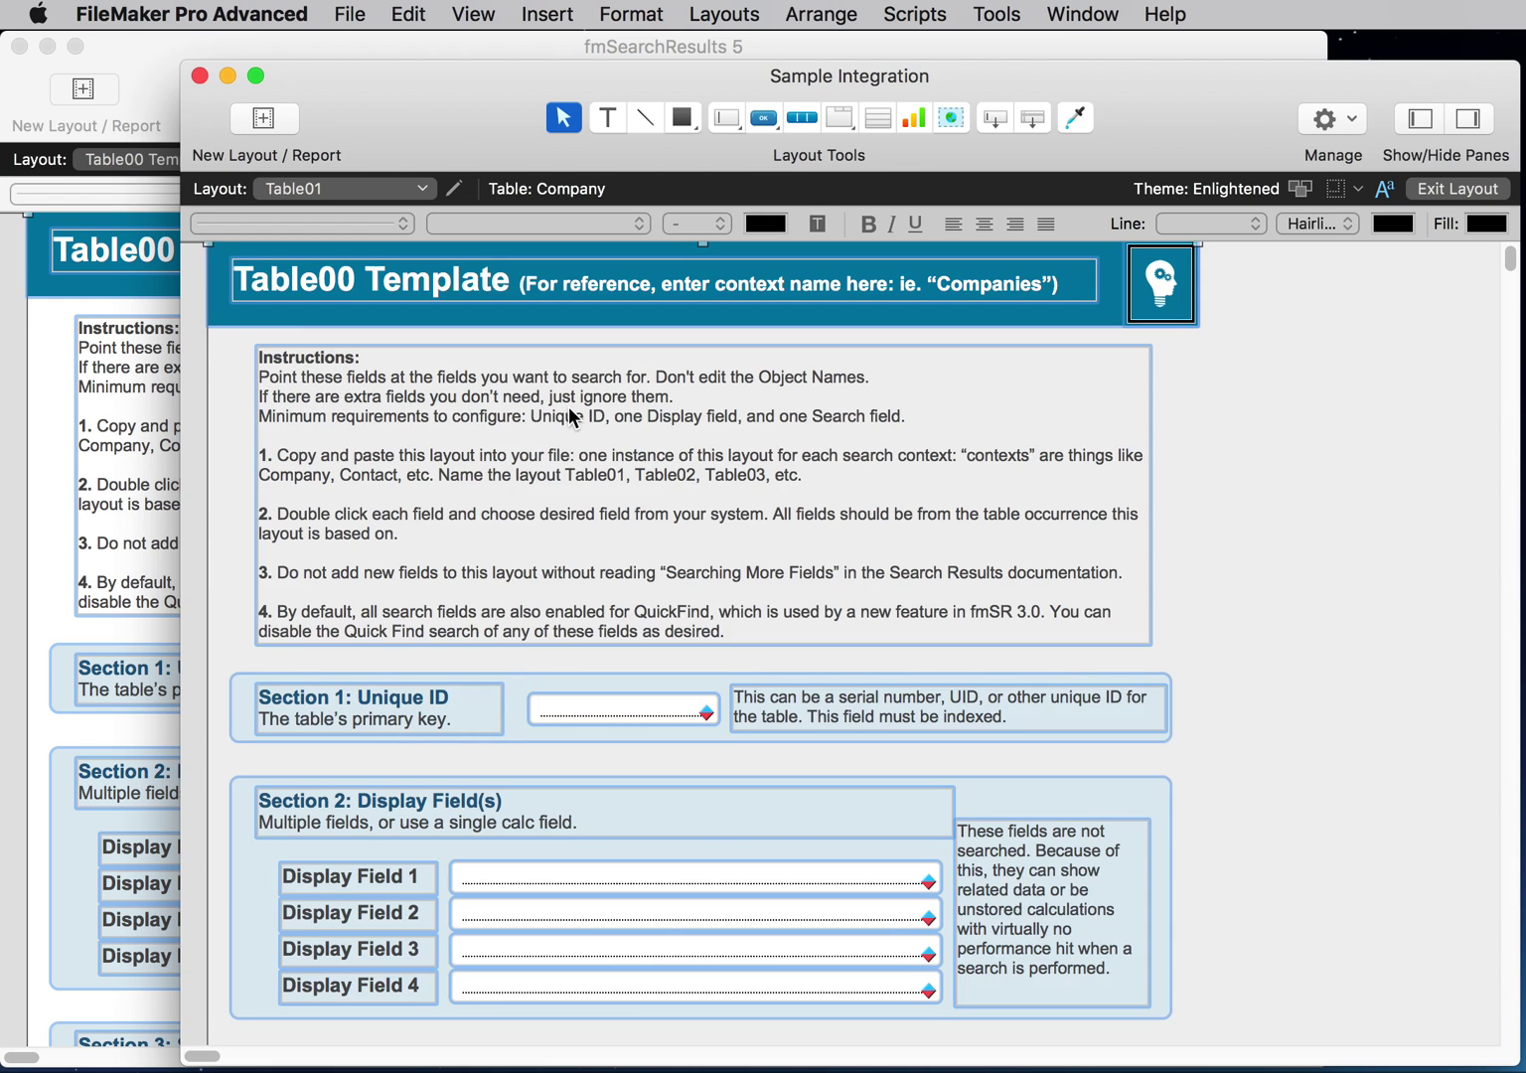
pyautogui.scroll(-2, 549, 482)
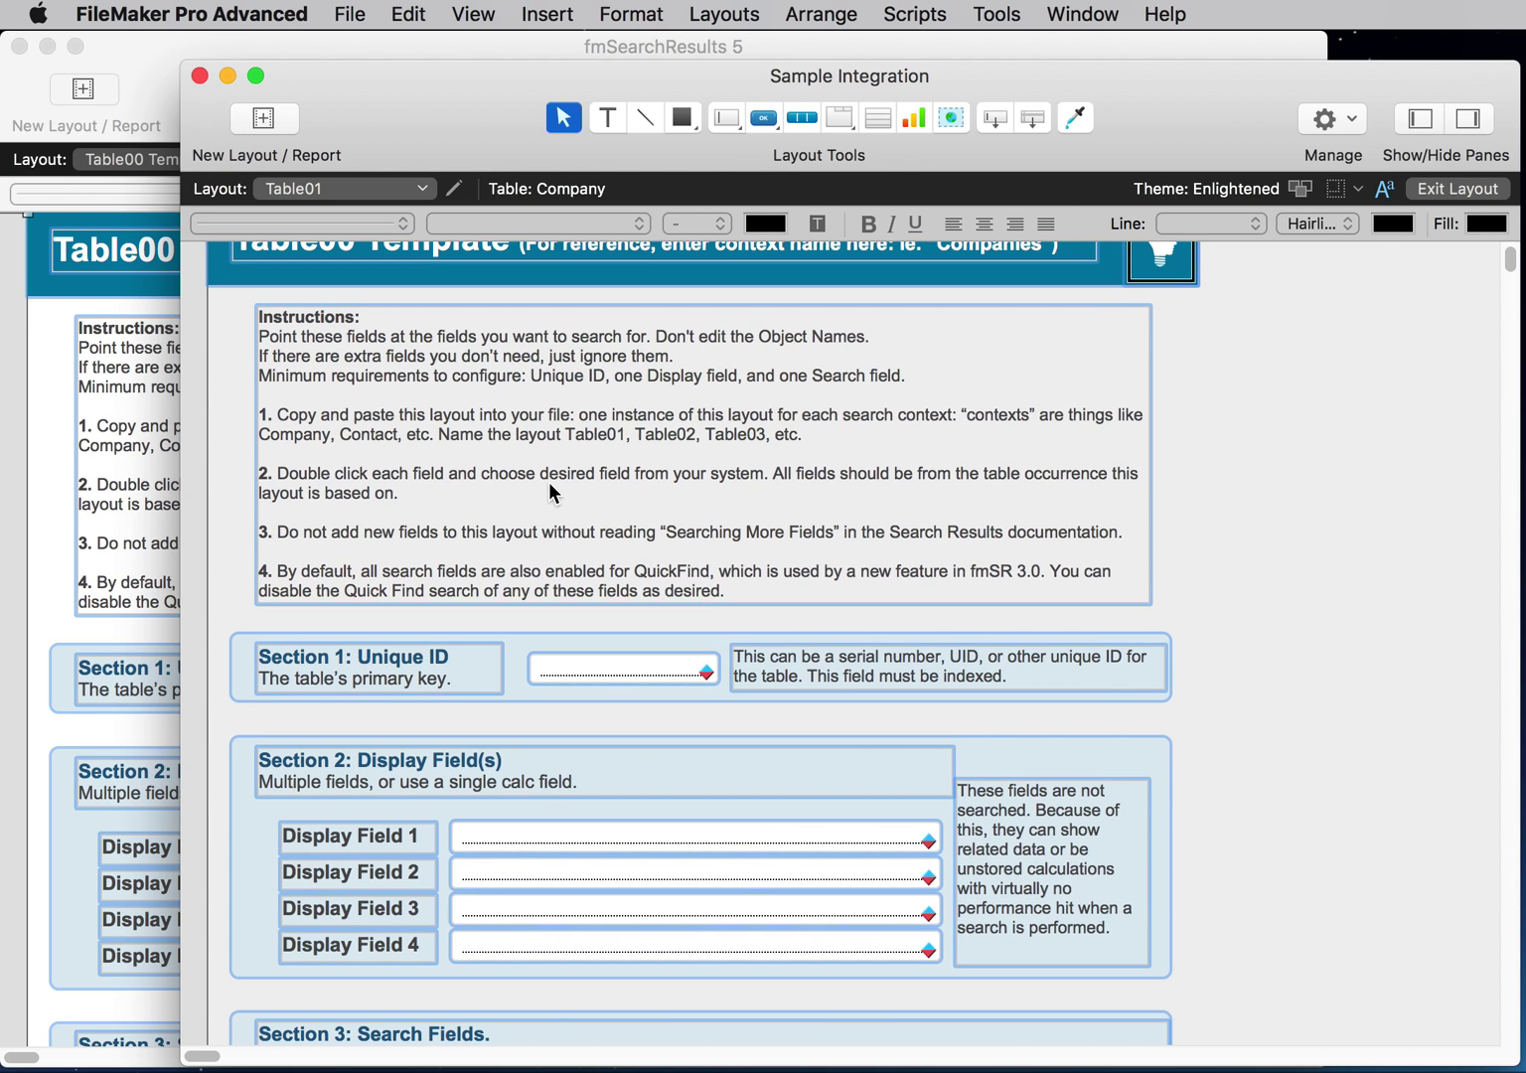
pyautogui.click(1273, 586)
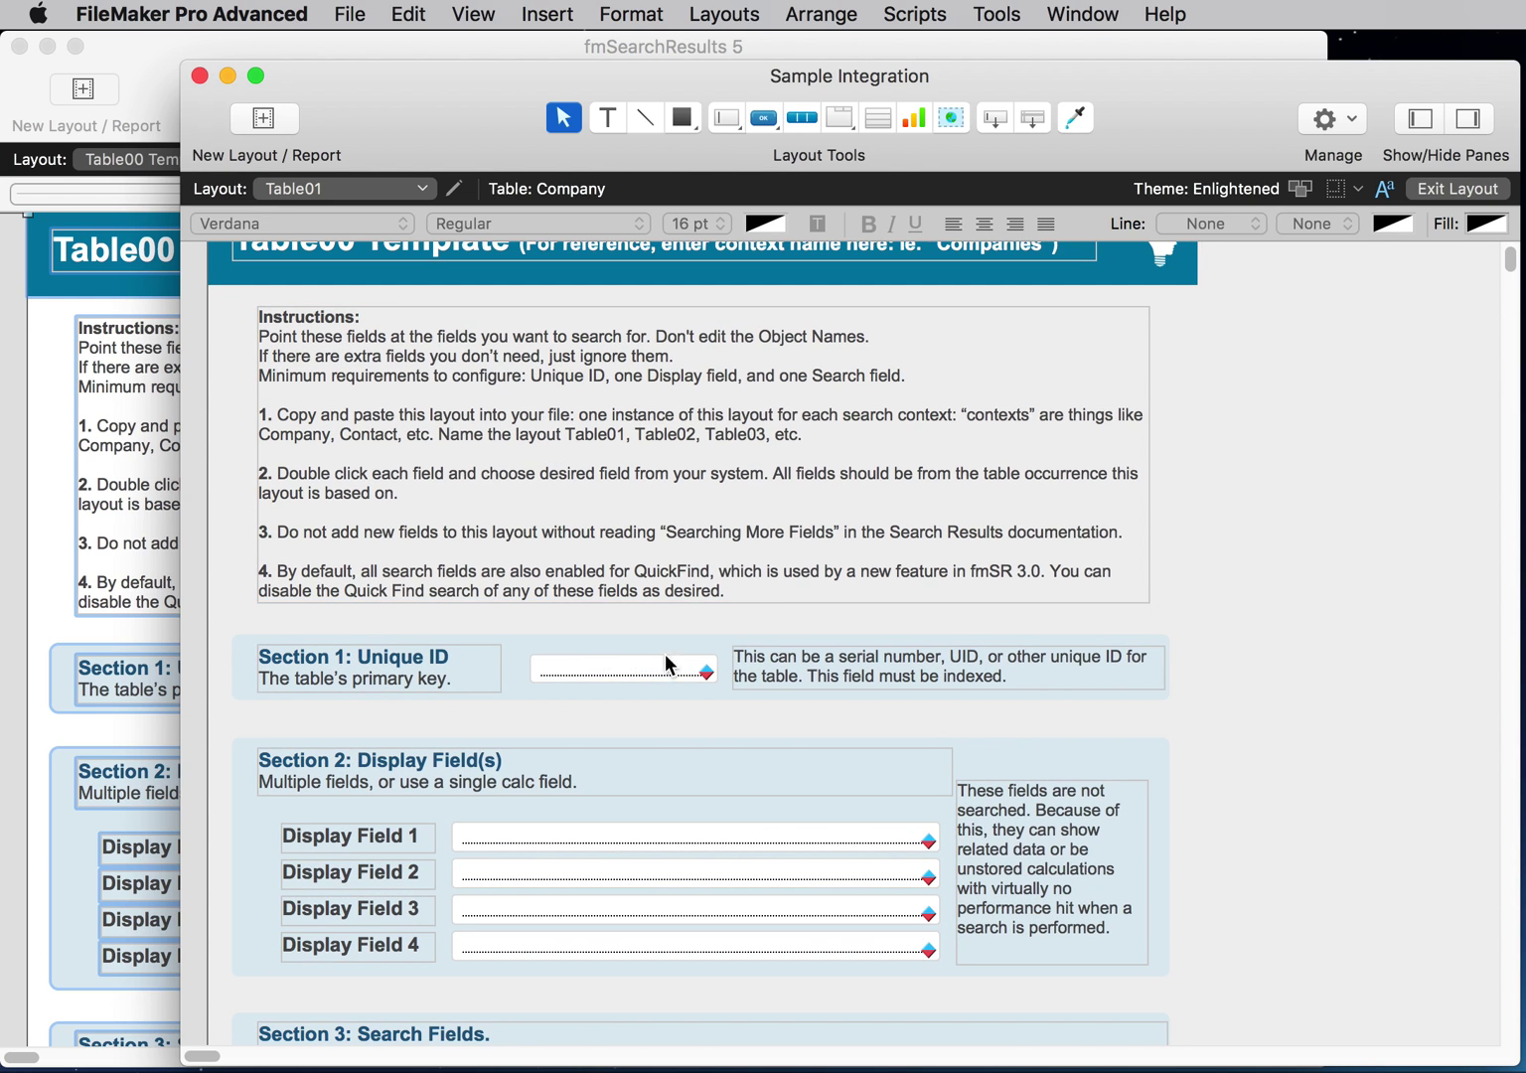
# - Set Table01's Unique ID field to ID
pyautogui.doubleClick(613, 661)
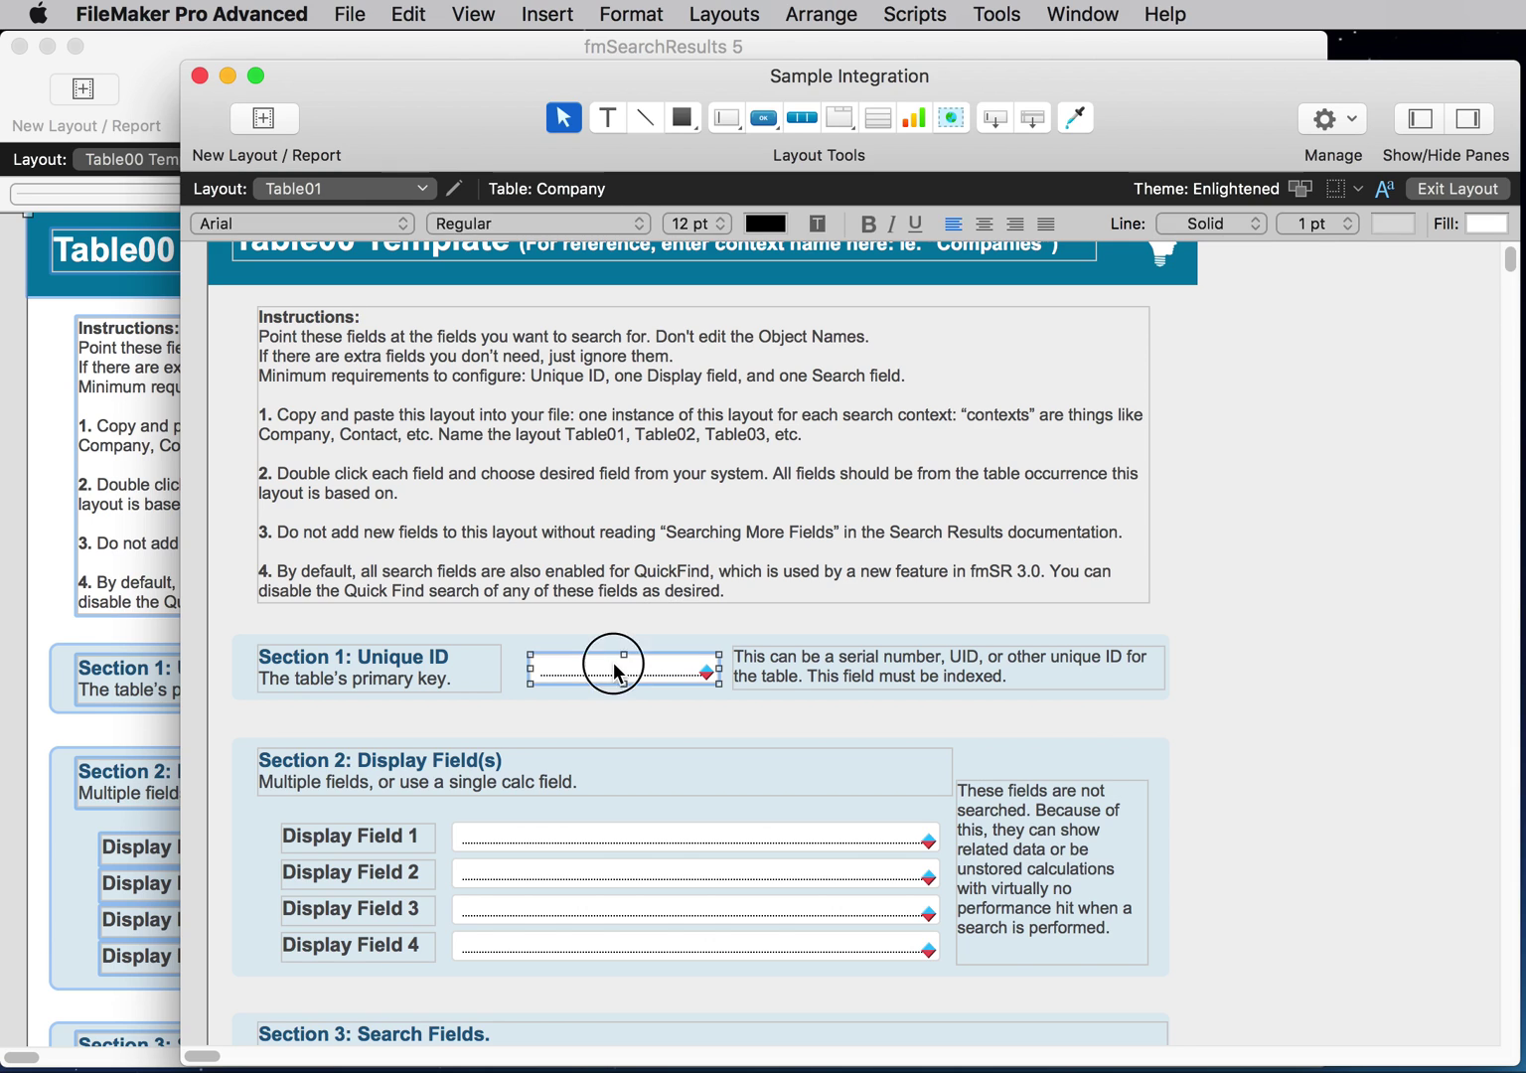
pyautogui.doubleClick(1261, 348)
pyautogui.scroll(-5, 610, 556)
pyautogui.scroll(1, 556, 574)
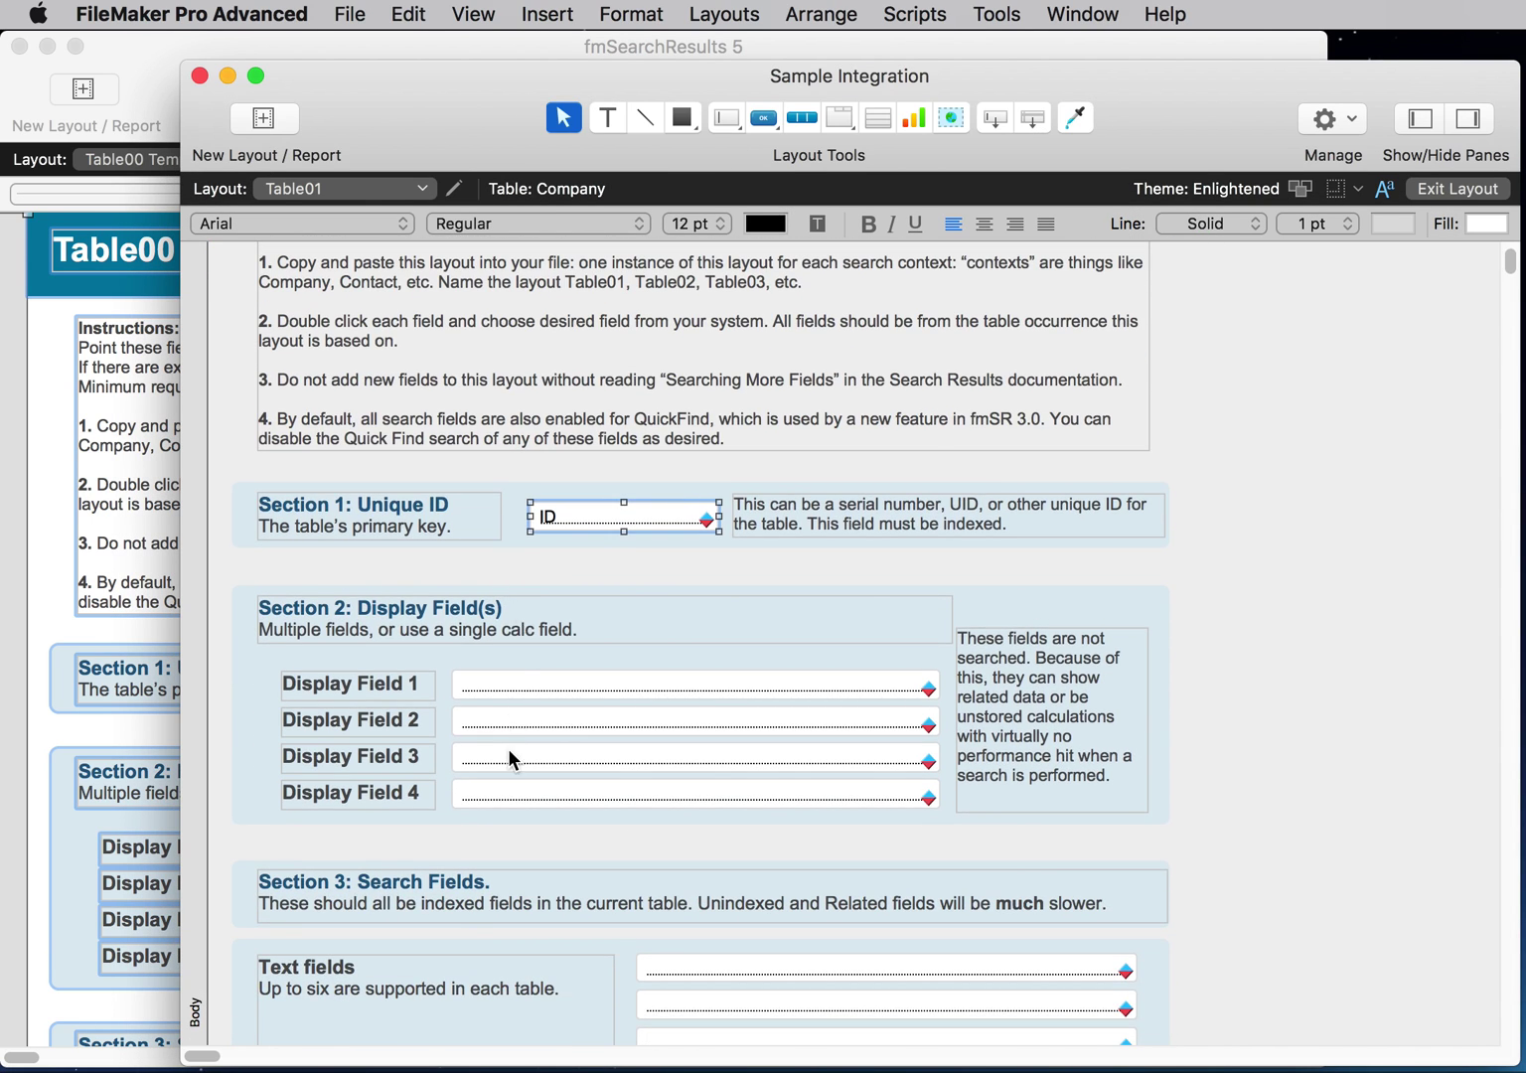
# - Set display fields 1–4 to Company Name, Address, City and Company Type
pyautogui.doubleClick(528, 684)
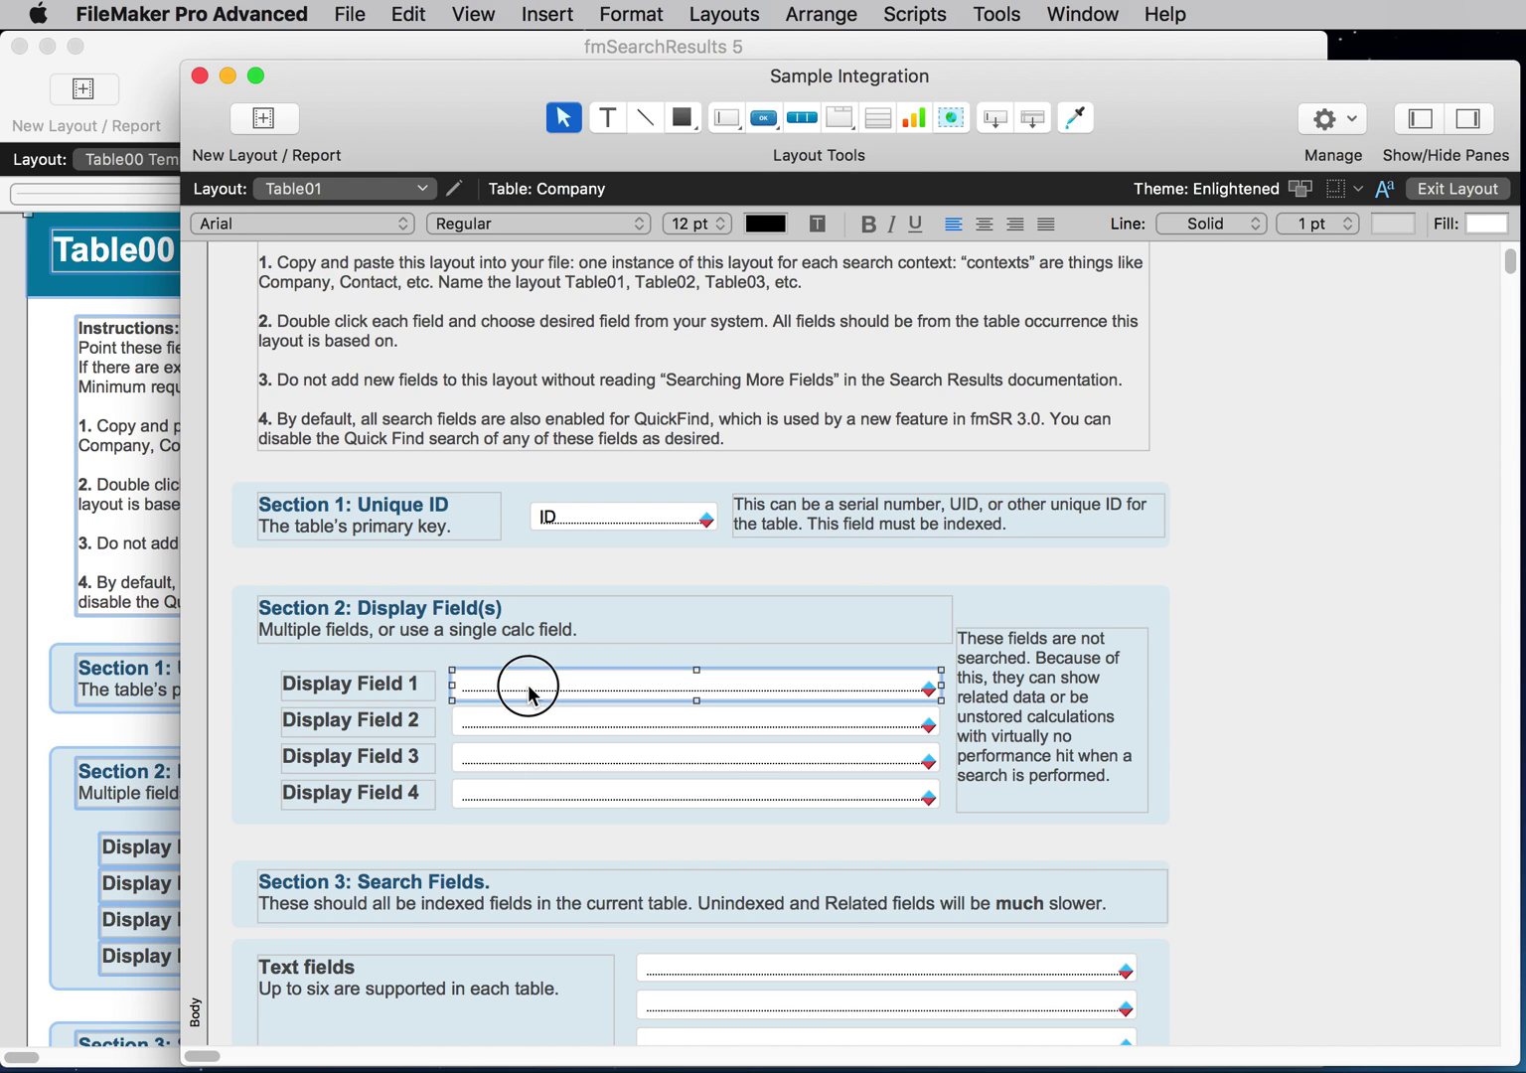
pyautogui.doubleClick(1220, 398)
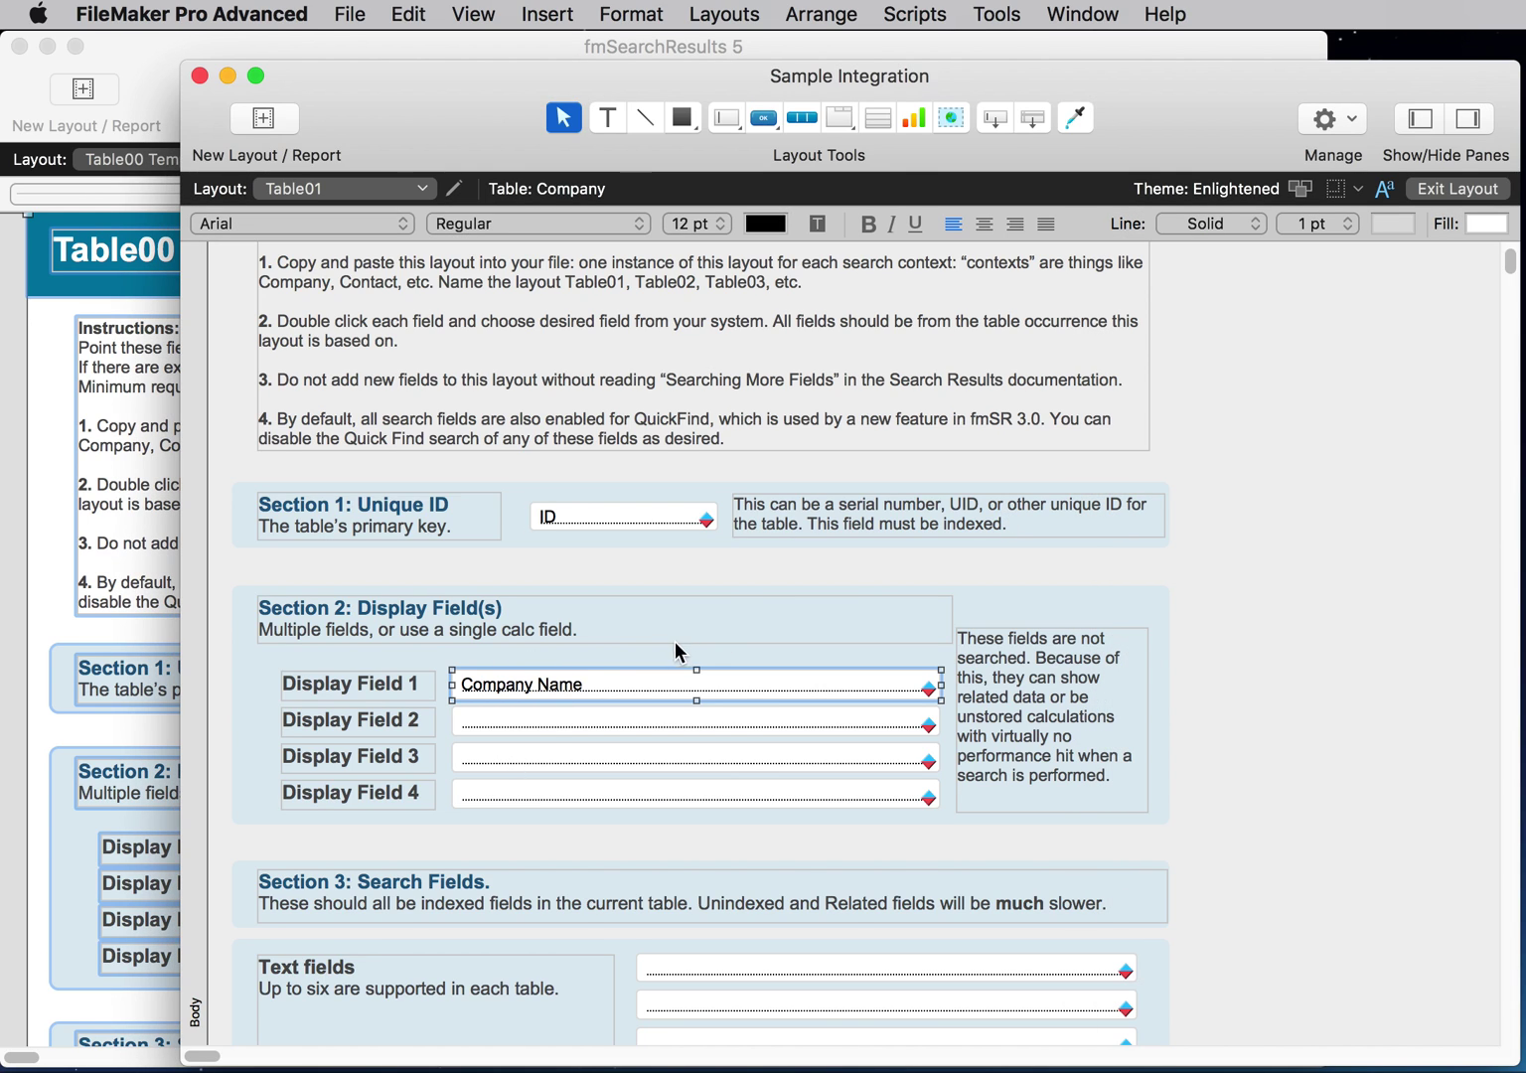
pyautogui.doubleClick(539, 726)
pyautogui.doubleClick(1211, 424)
pyautogui.doubleClick(549, 757)
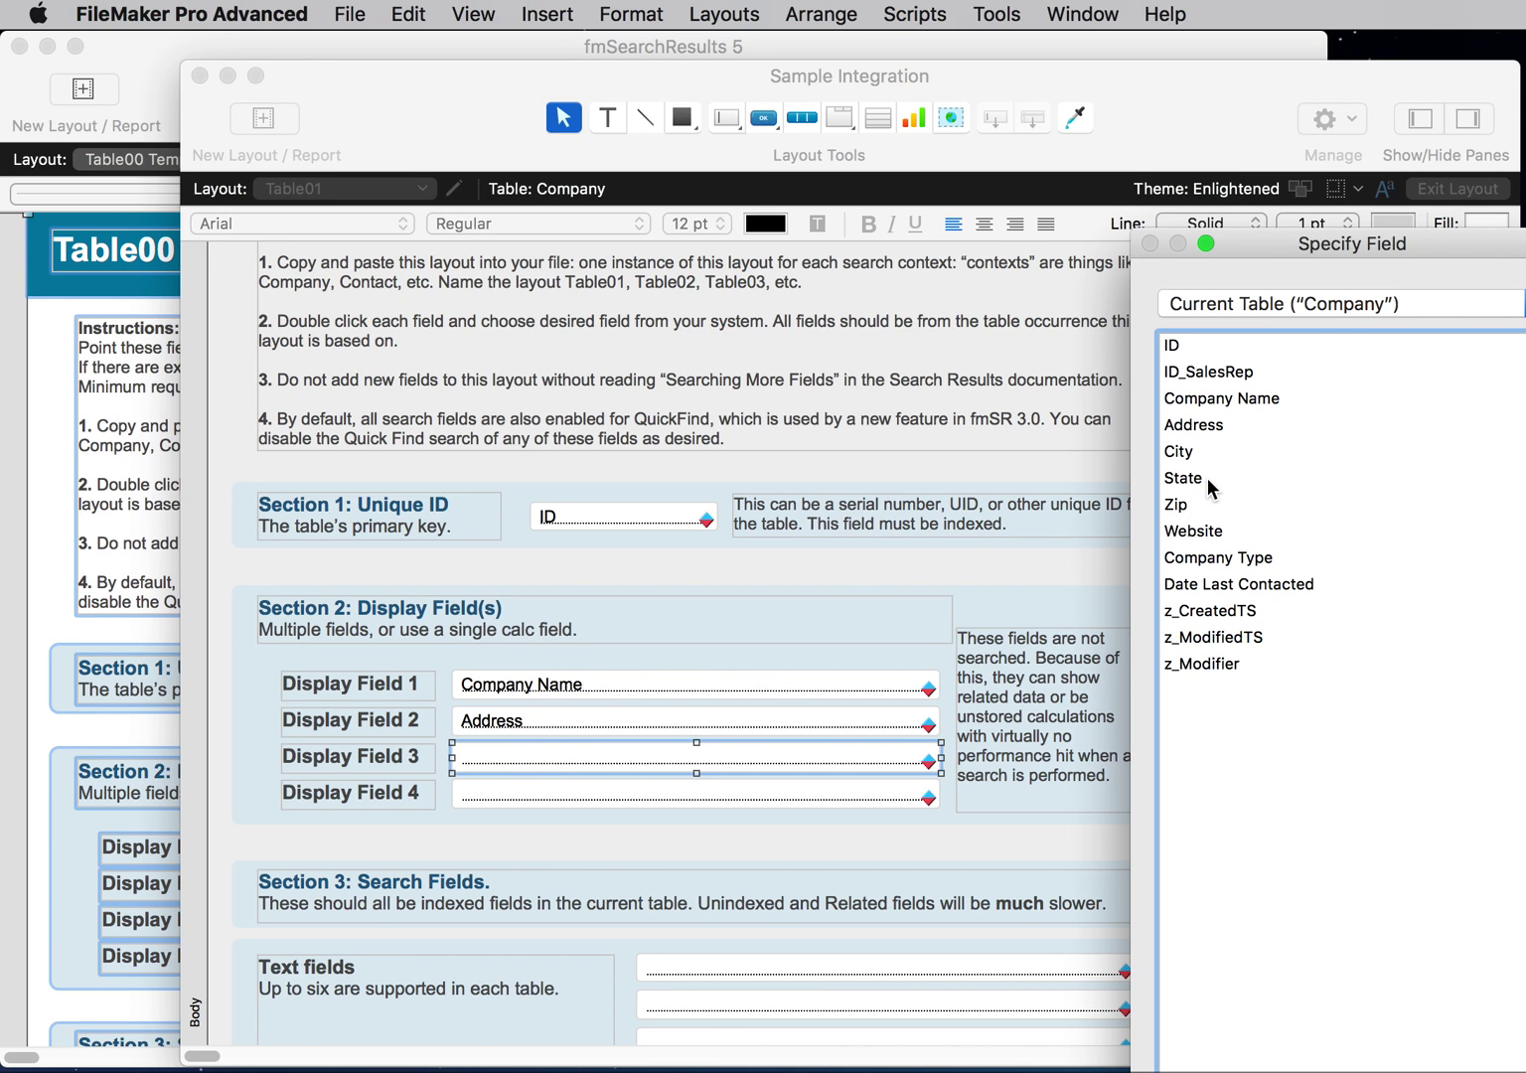
pyautogui.doubleClick(1207, 450)
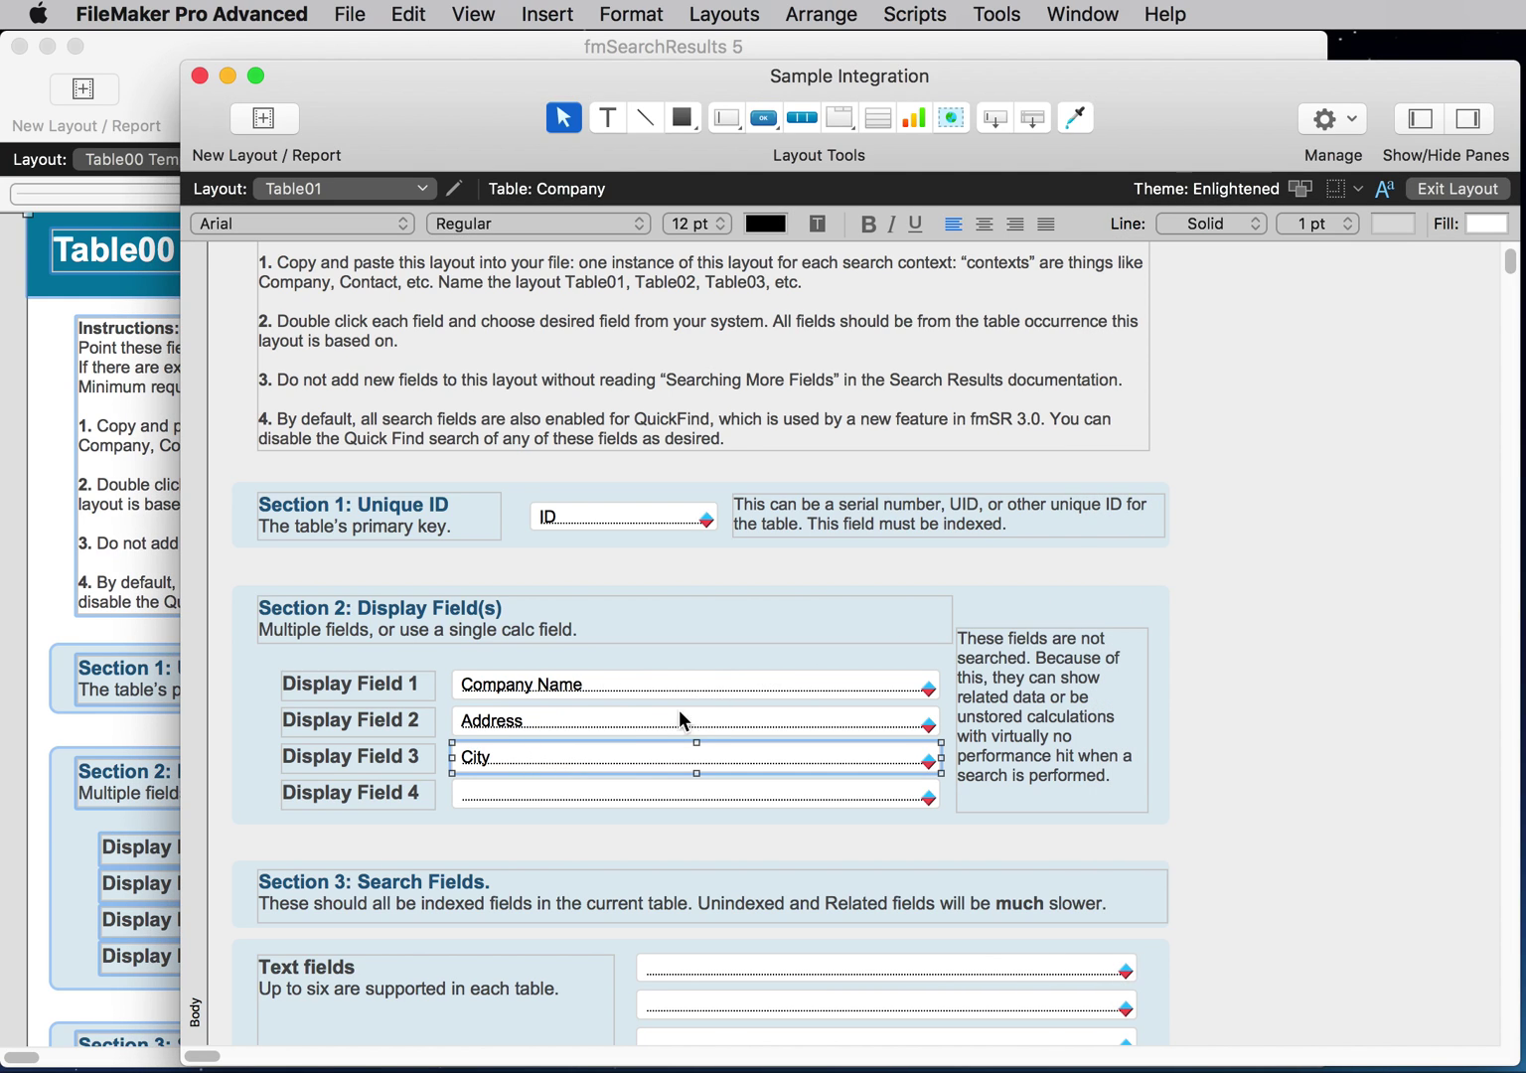
pyautogui.click(506, 795)
pyautogui.doubleClick(506, 796)
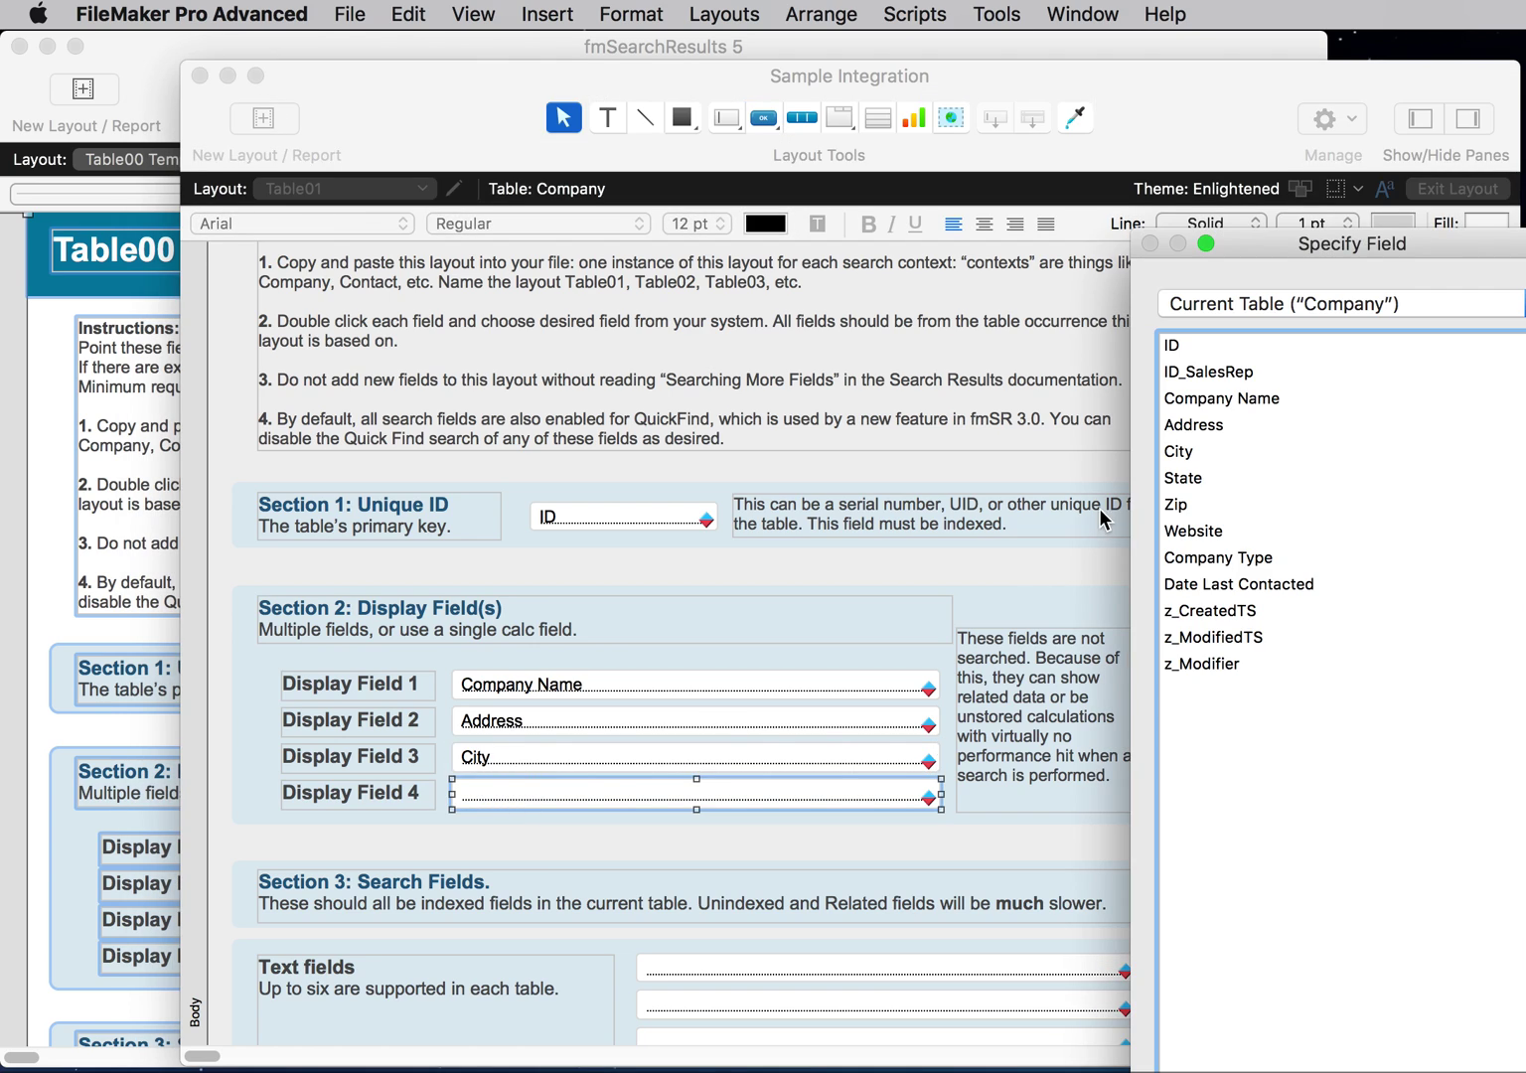
pyautogui.click(1242, 531)
pyautogui.doubleClick(1244, 557)
# - Point the two search text fields to Company Name and Address
pyautogui.scroll(-5, 767, 761)
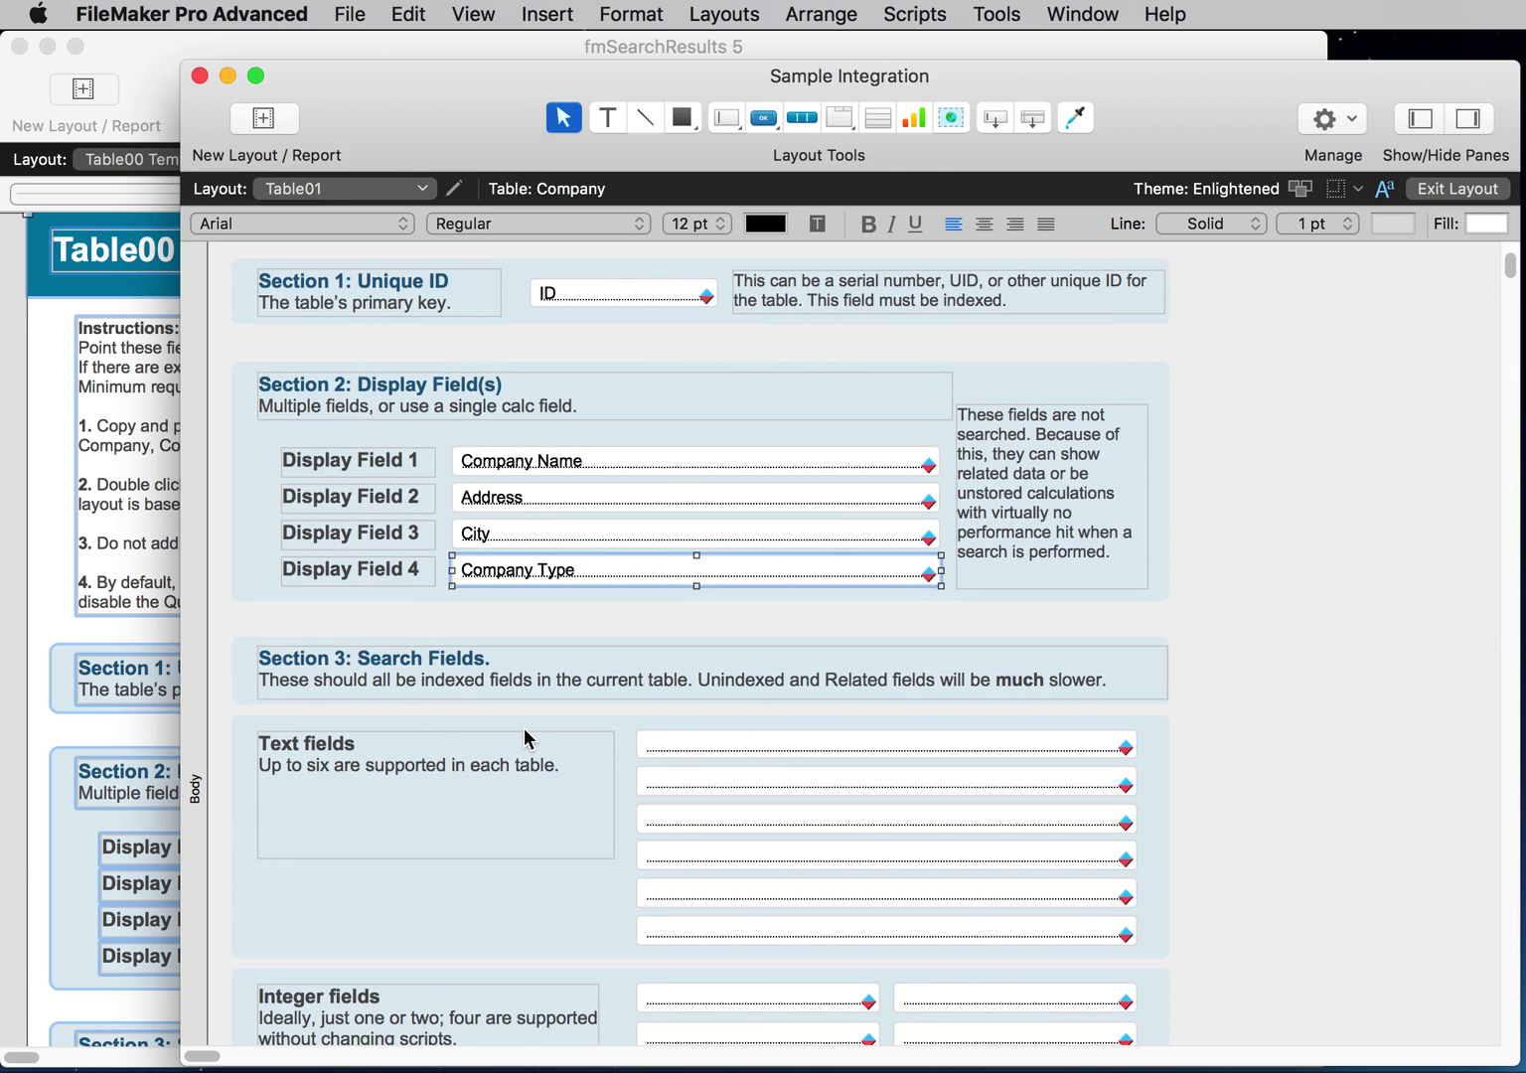
pyautogui.doubleClick(704, 741)
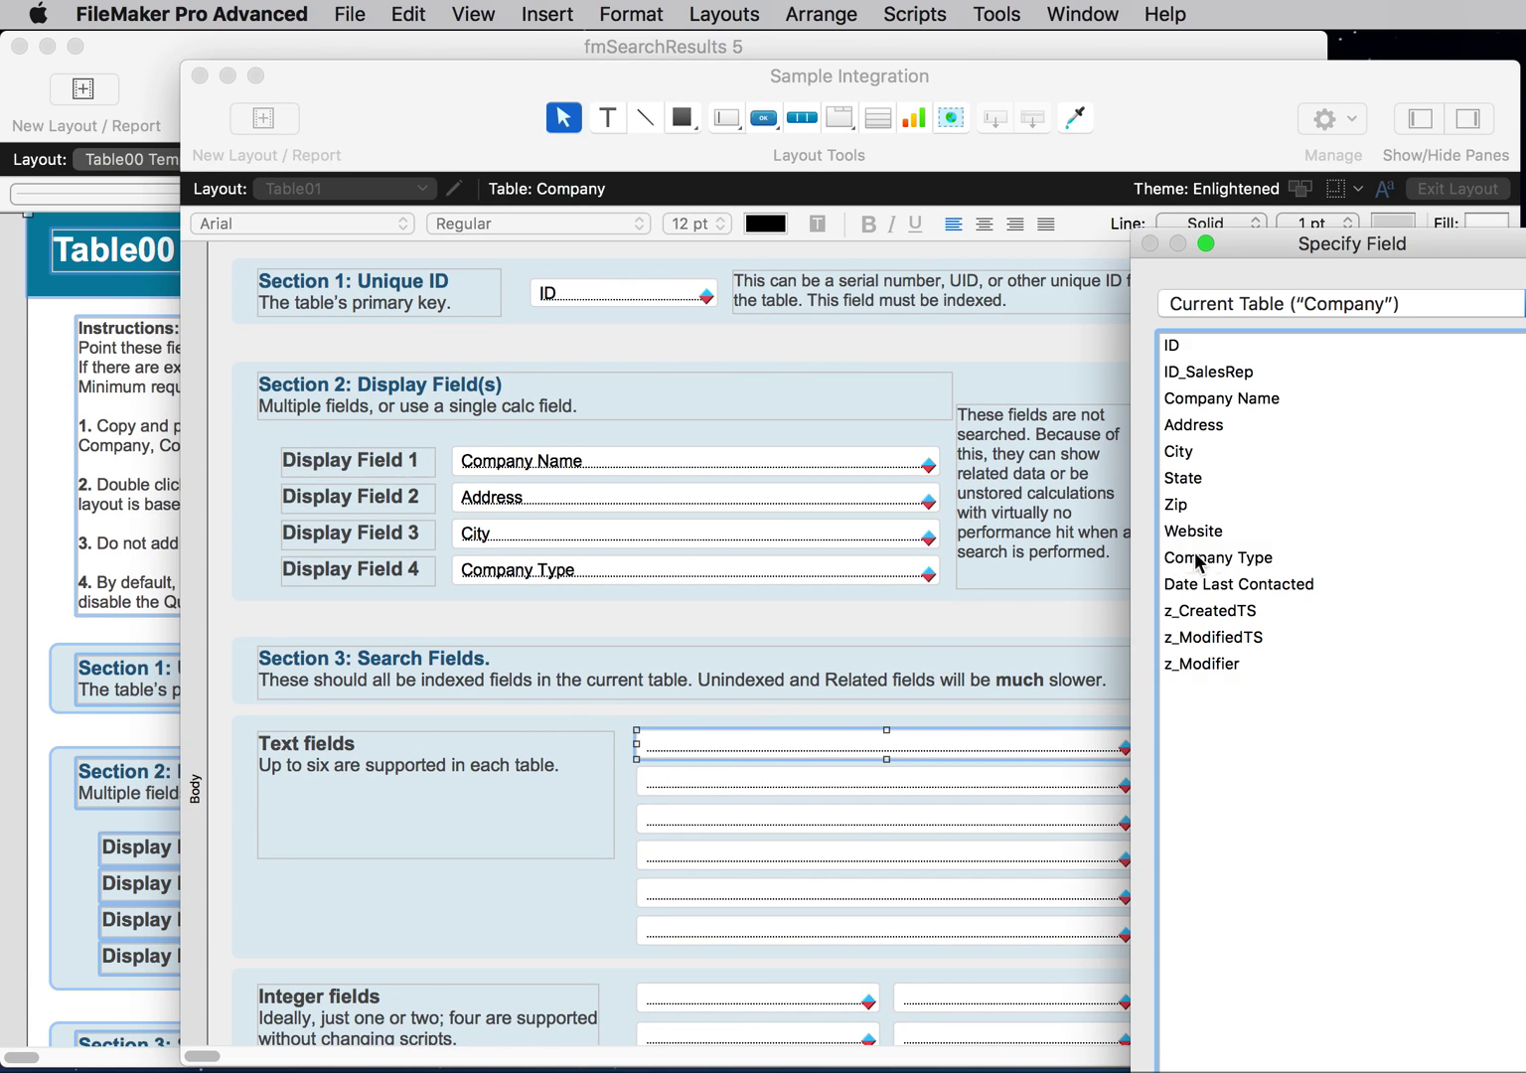
pyautogui.doubleClick(1217, 395)
pyautogui.click(666, 780)
pyautogui.doubleClick(666, 779)
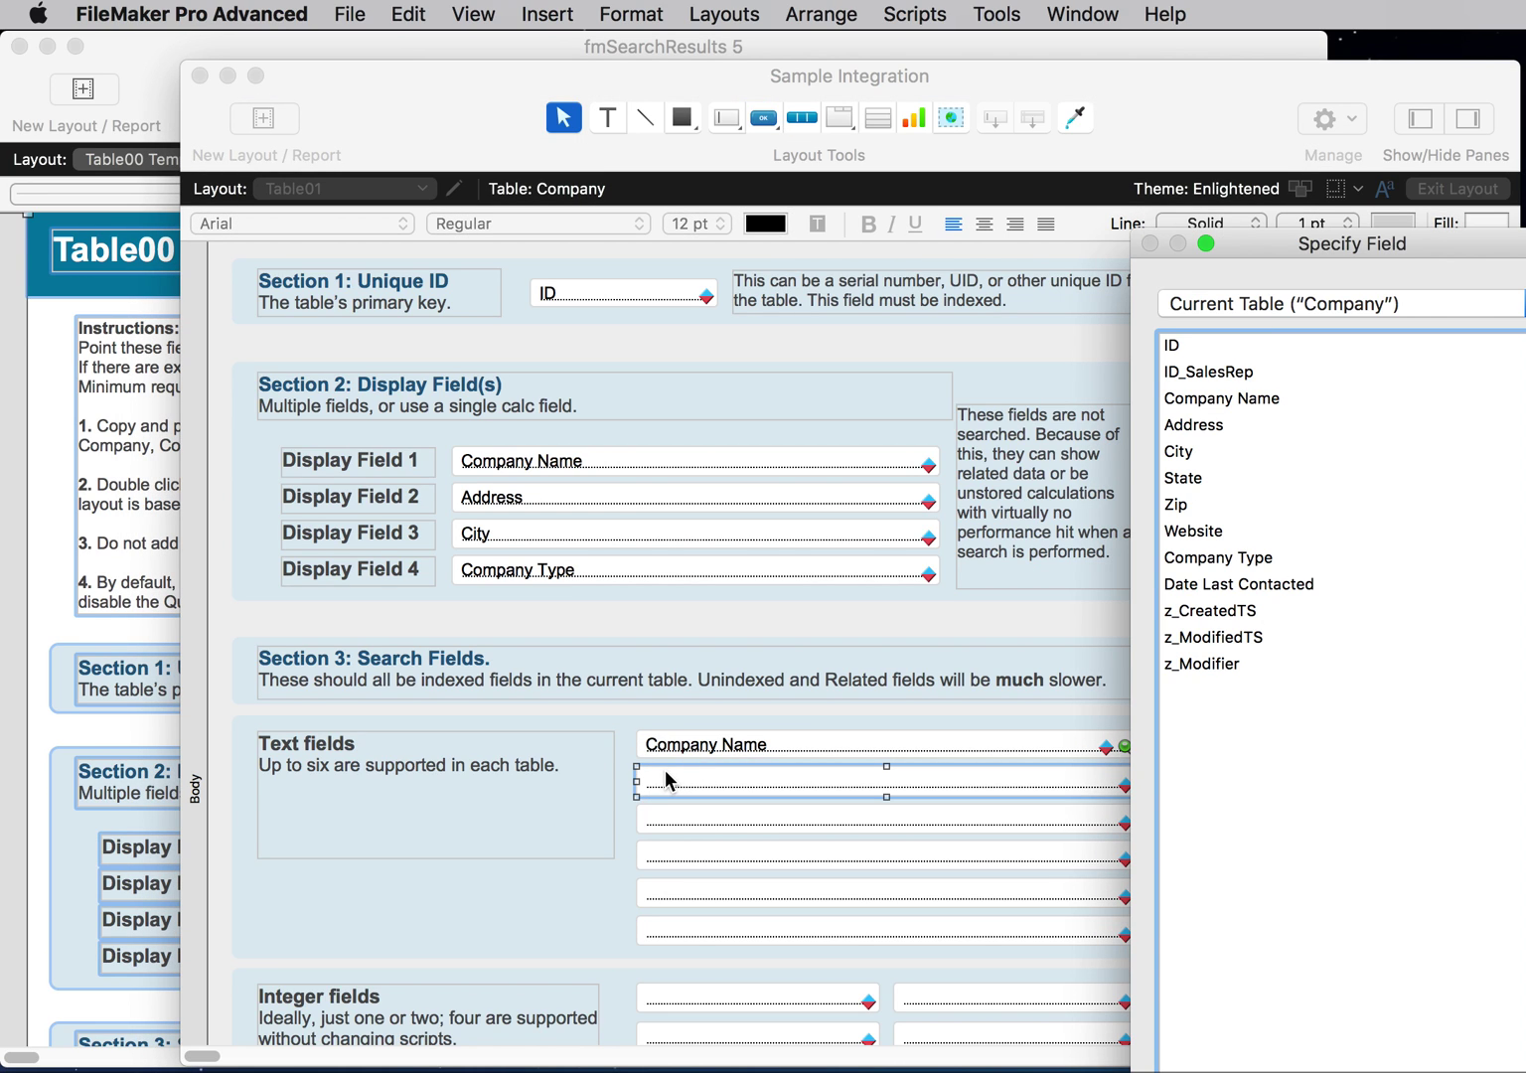
pyautogui.click(1231, 421)
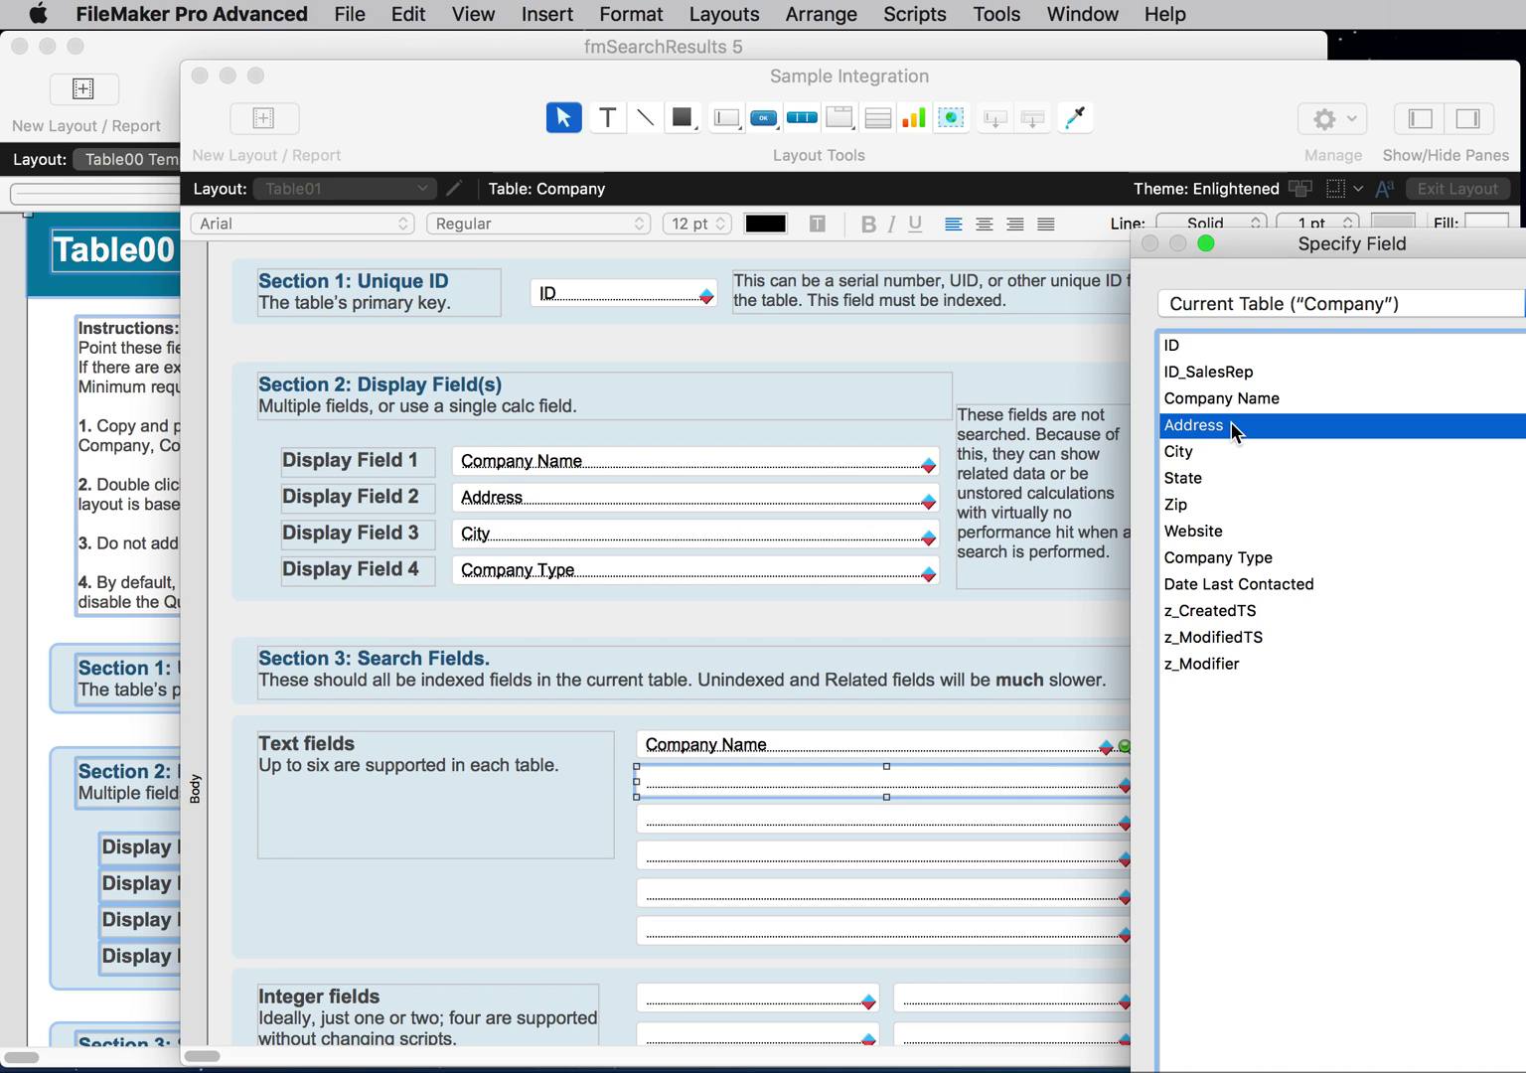
pyautogui.doubleClick(1231, 422)
# - Point the first search date field to Date Last Contacted
pyautogui.scroll(-1, 539, 594)
pyautogui.scroll(-5, 540, 605)
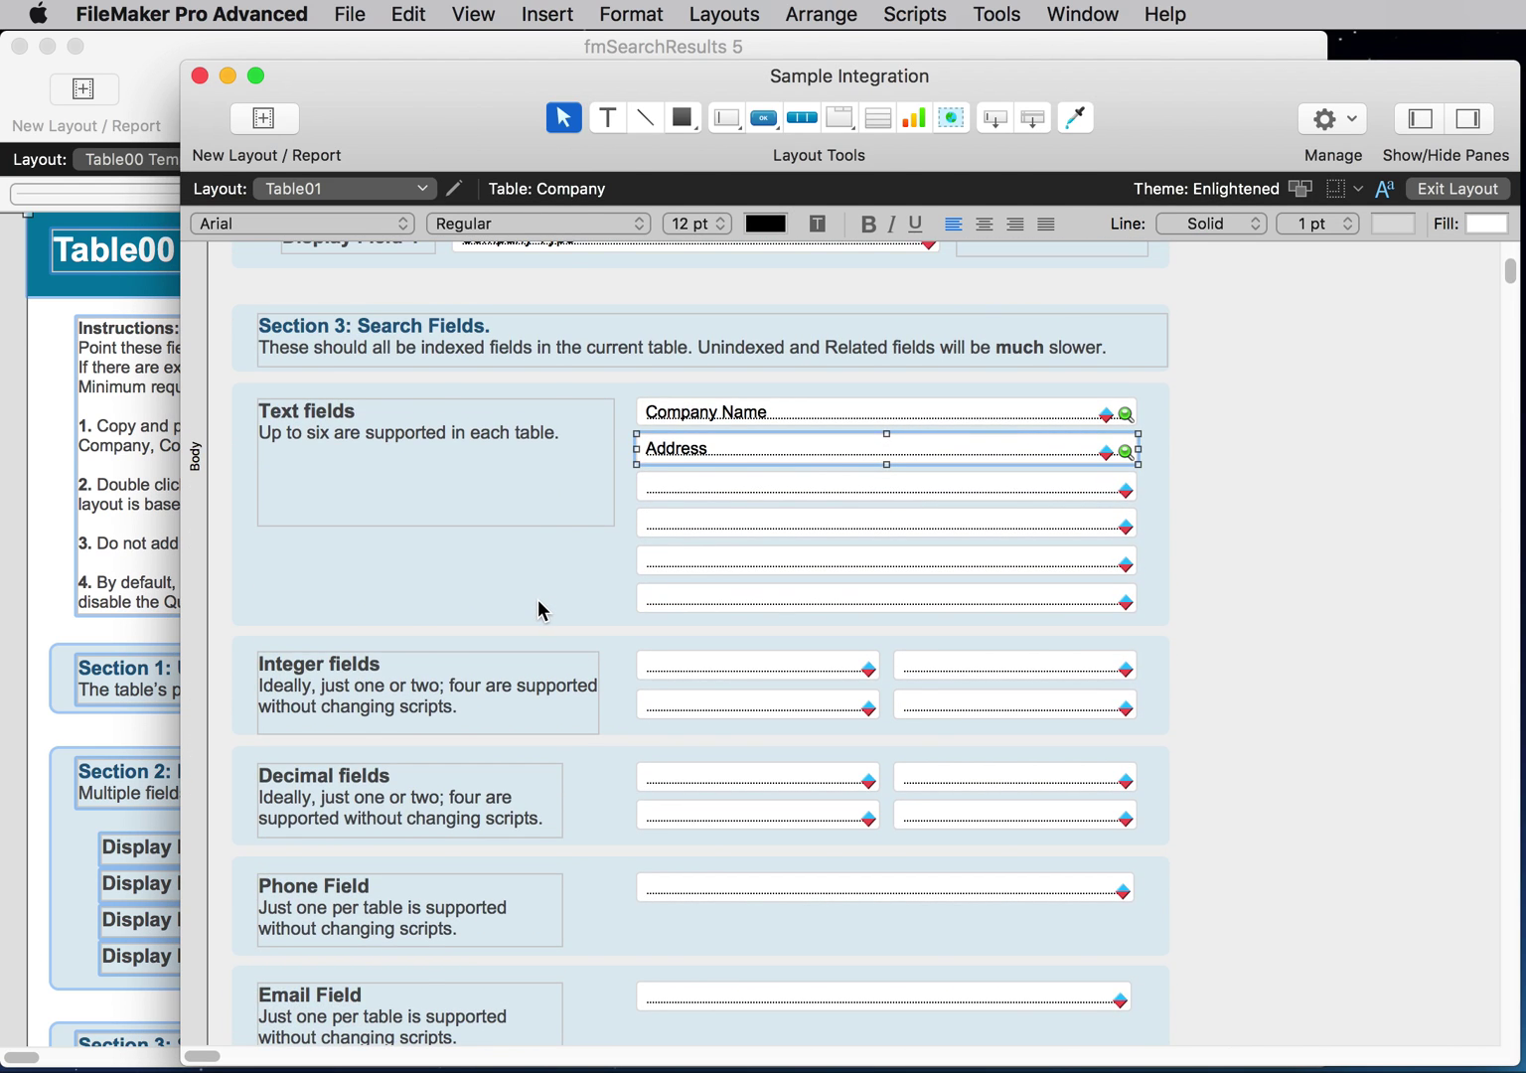
pyautogui.scroll(-2, 537, 601)
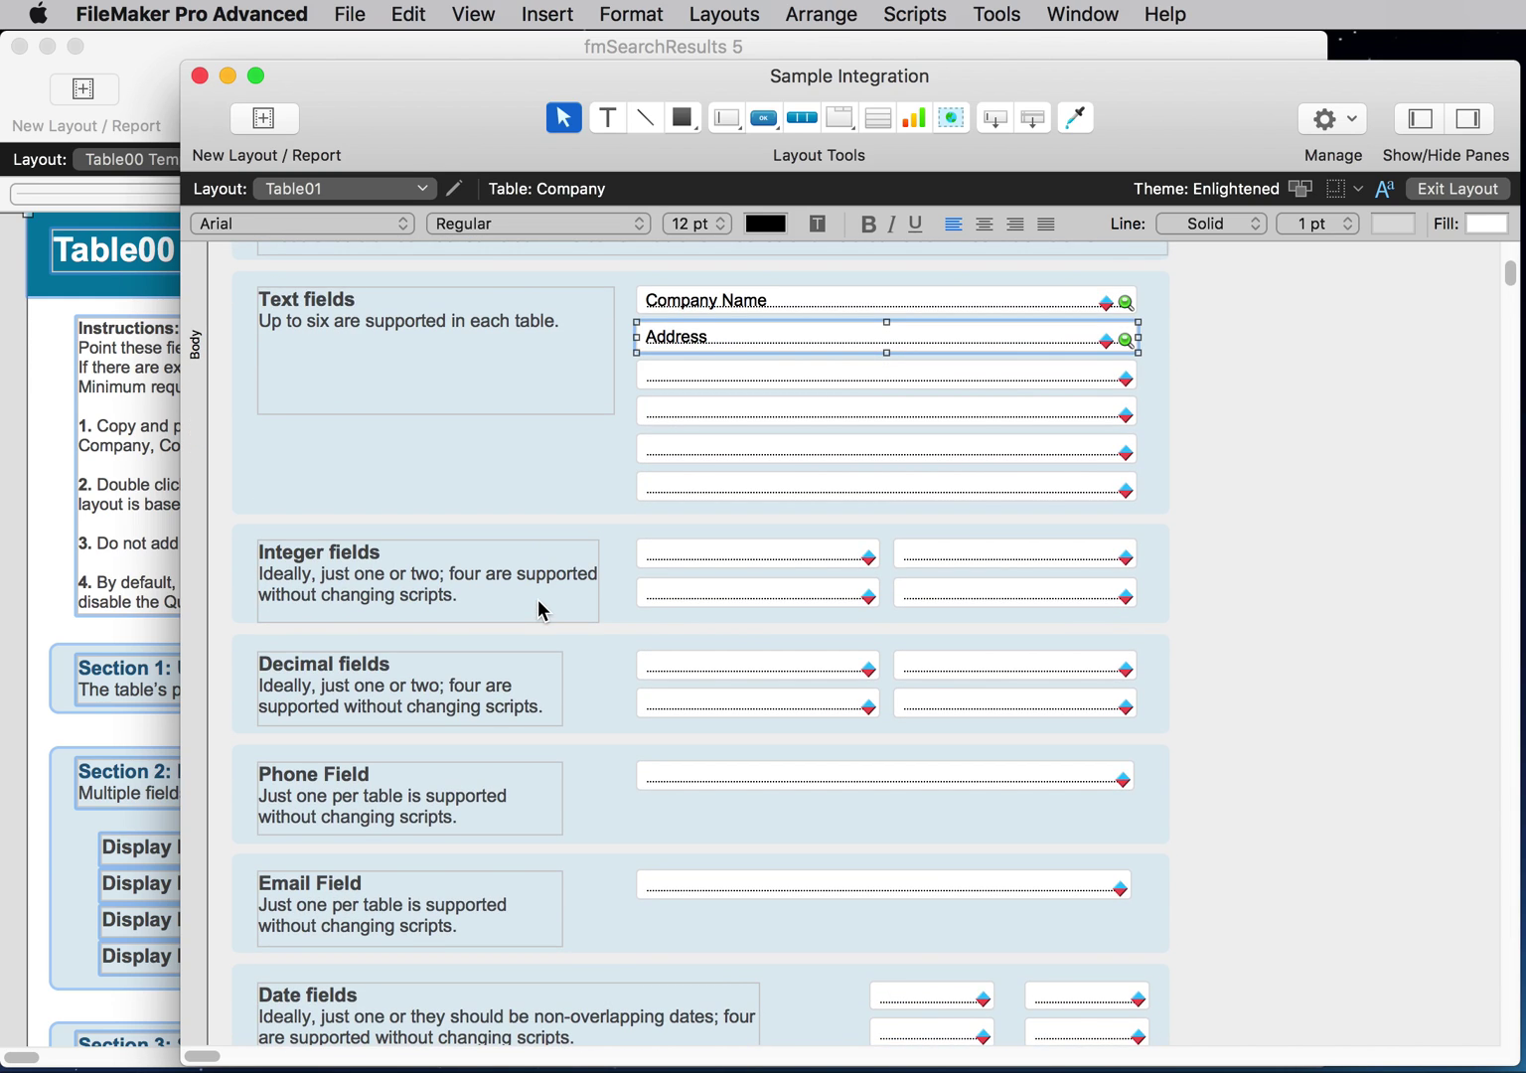
pyautogui.scroll(-3, 538, 599)
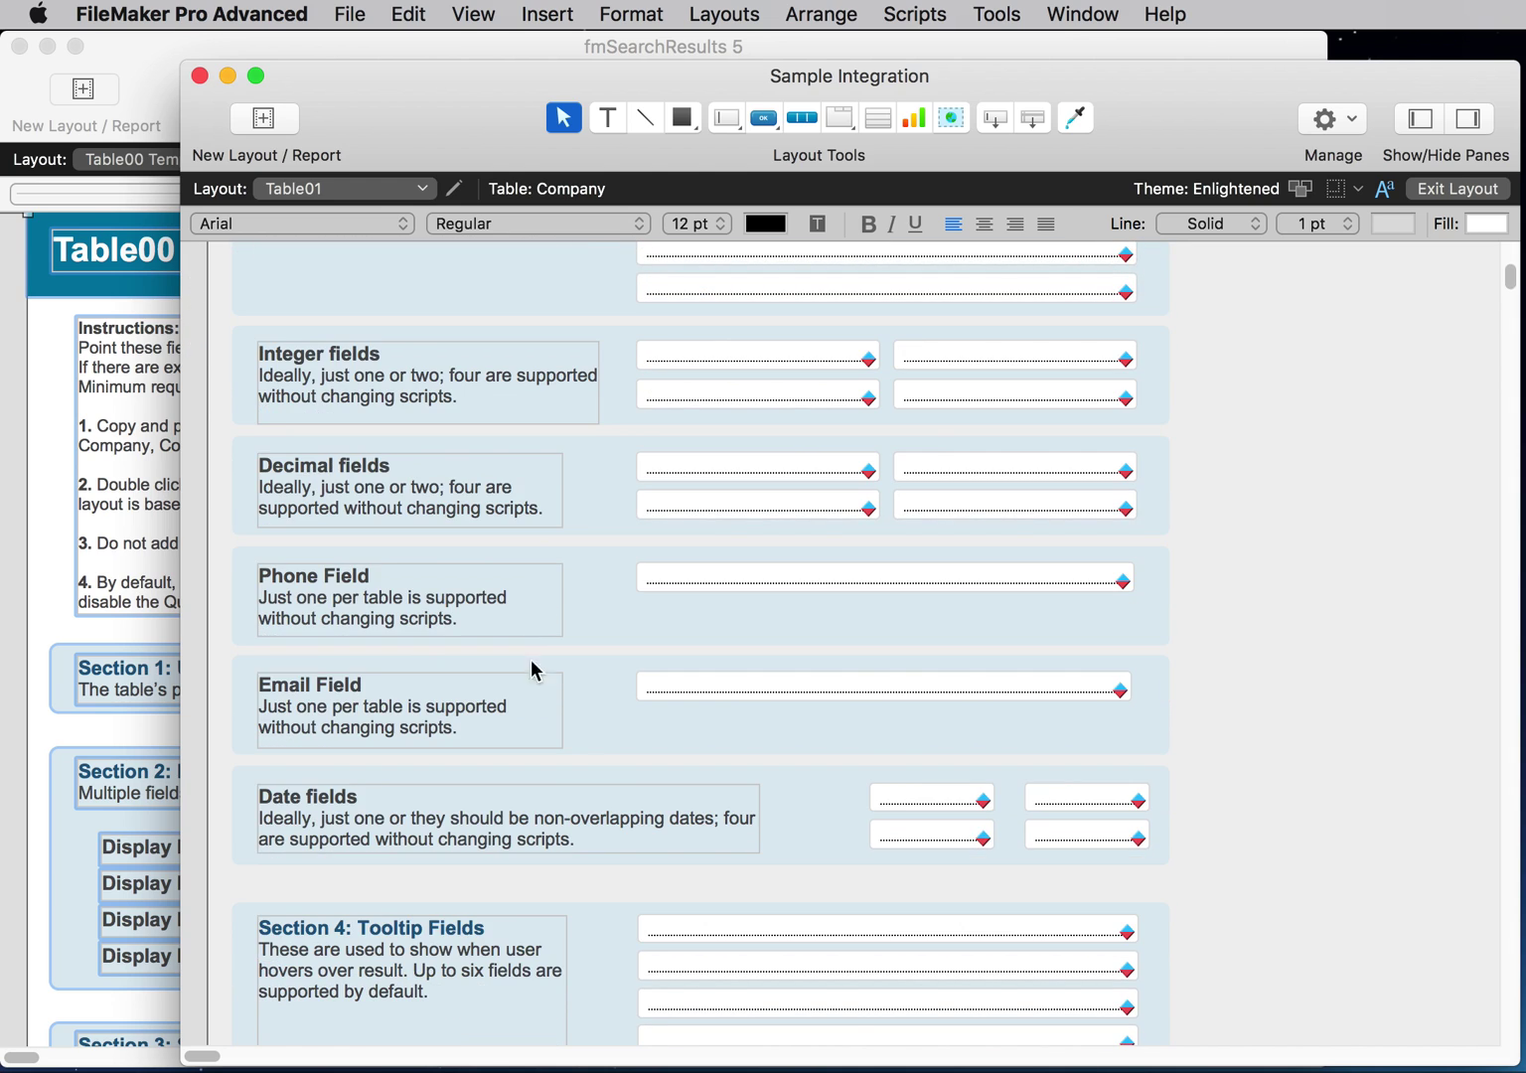
pyautogui.doubleClick(902, 790)
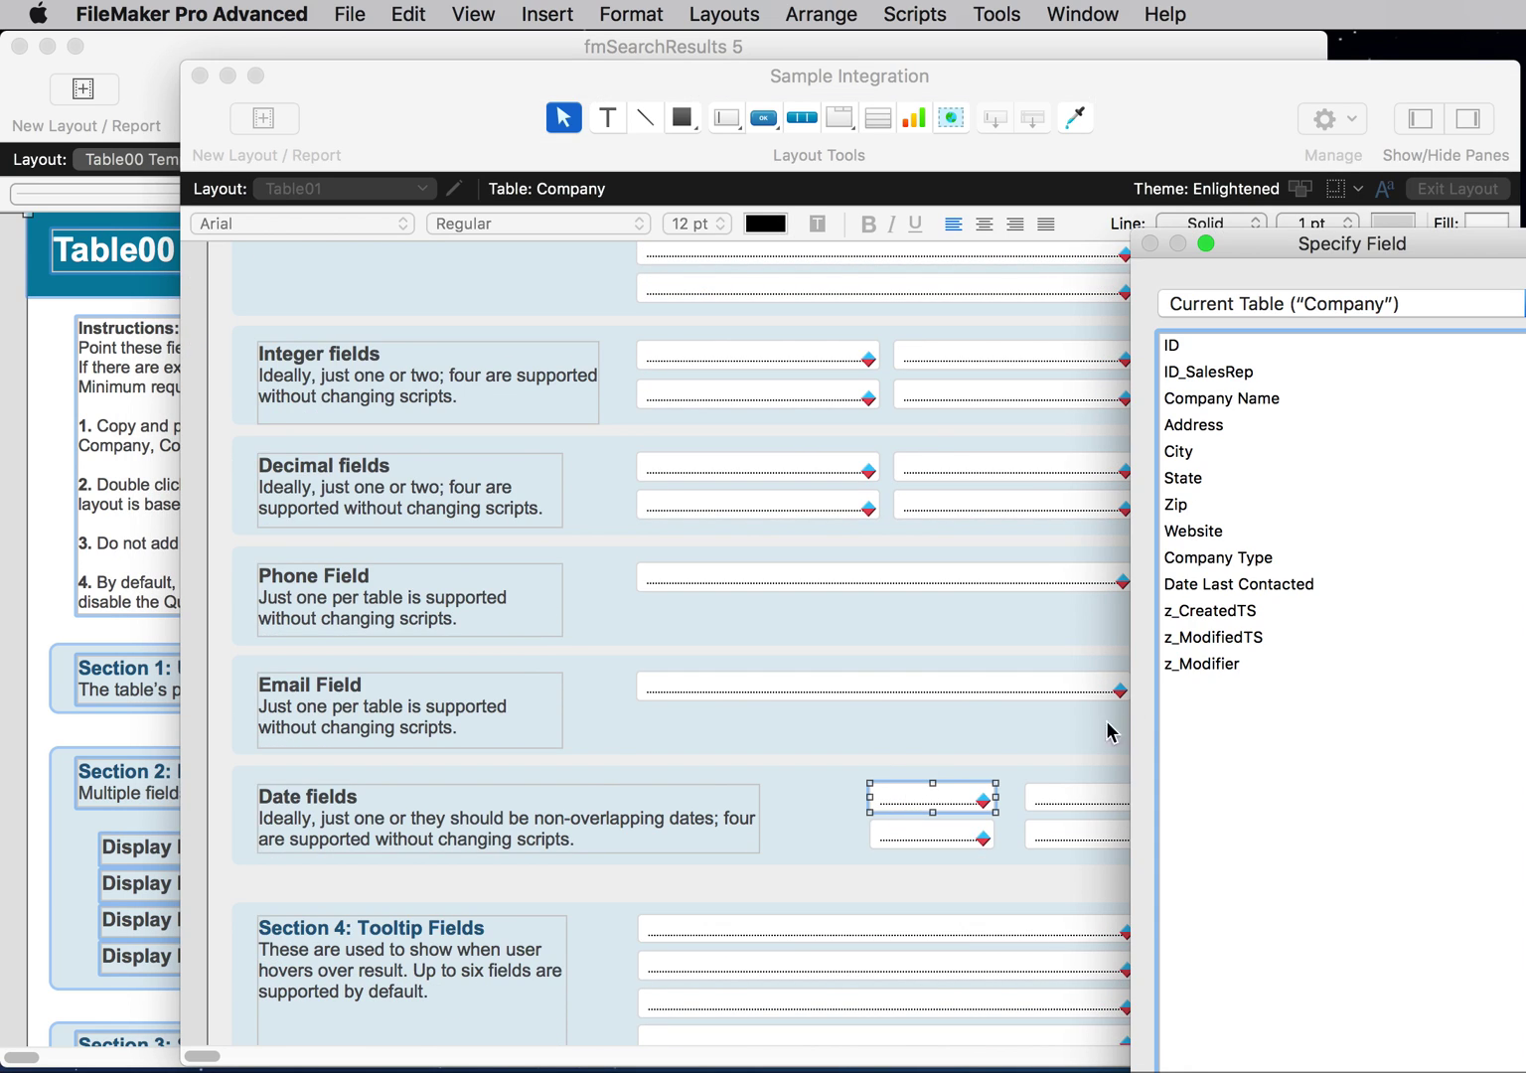
pyautogui.click(1242, 591)
pyautogui.doubleClick(1223, 587)
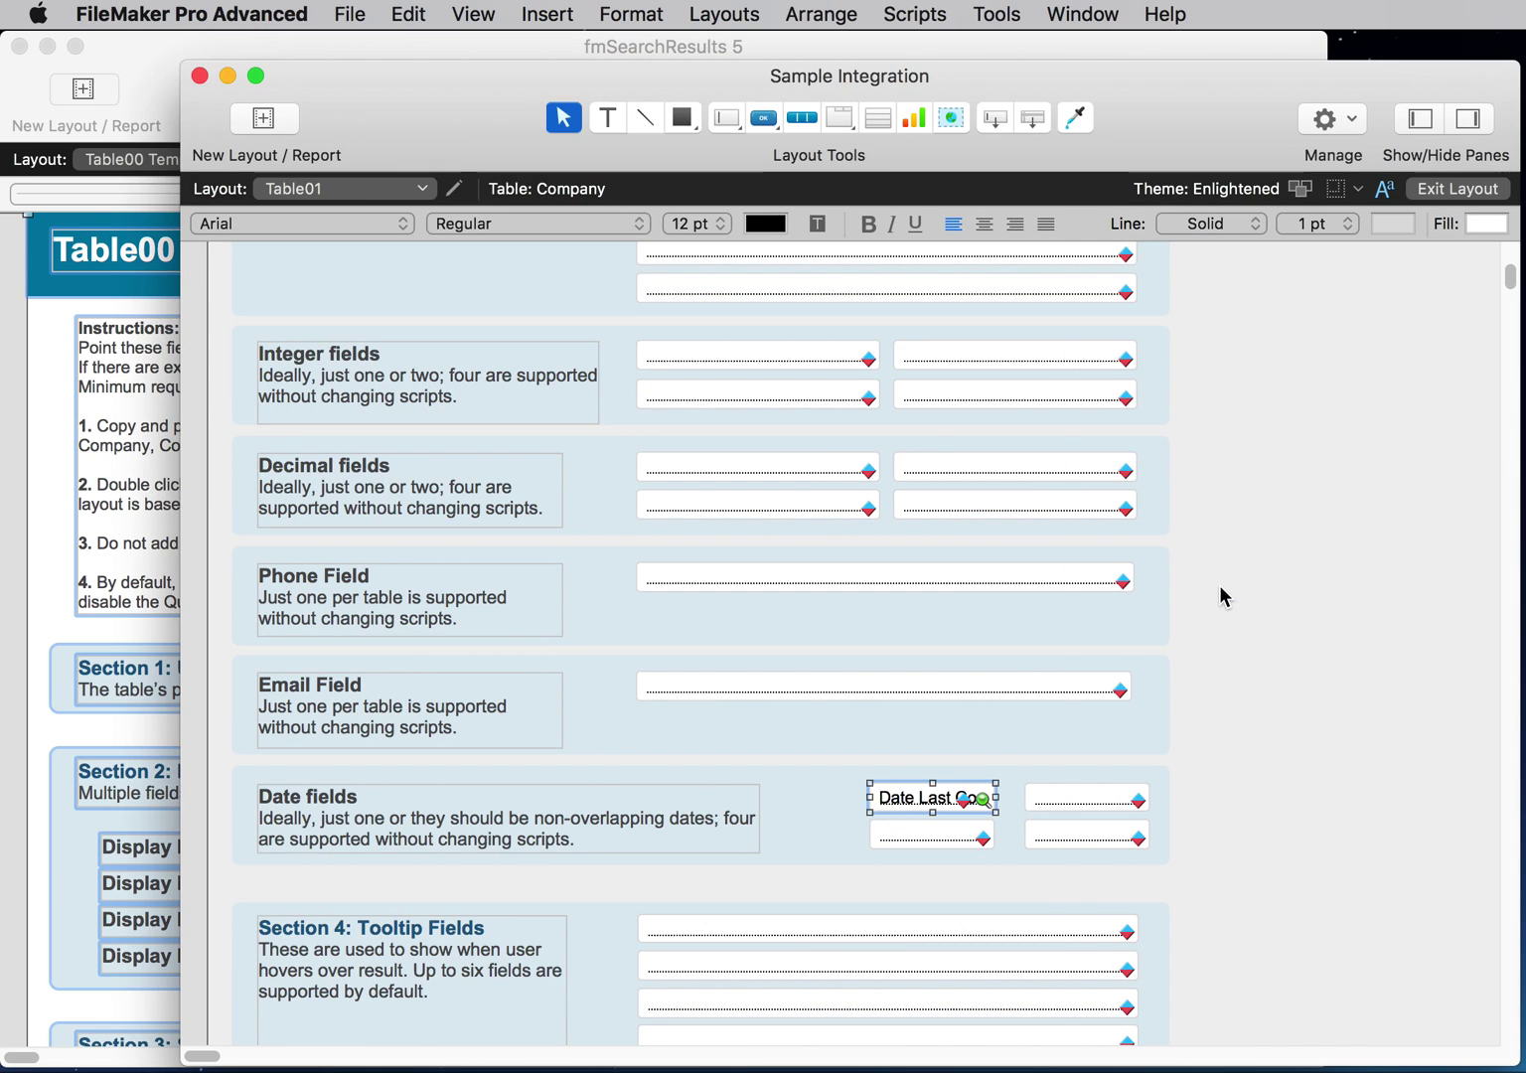
pyautogui.scroll(10, 627, 701)
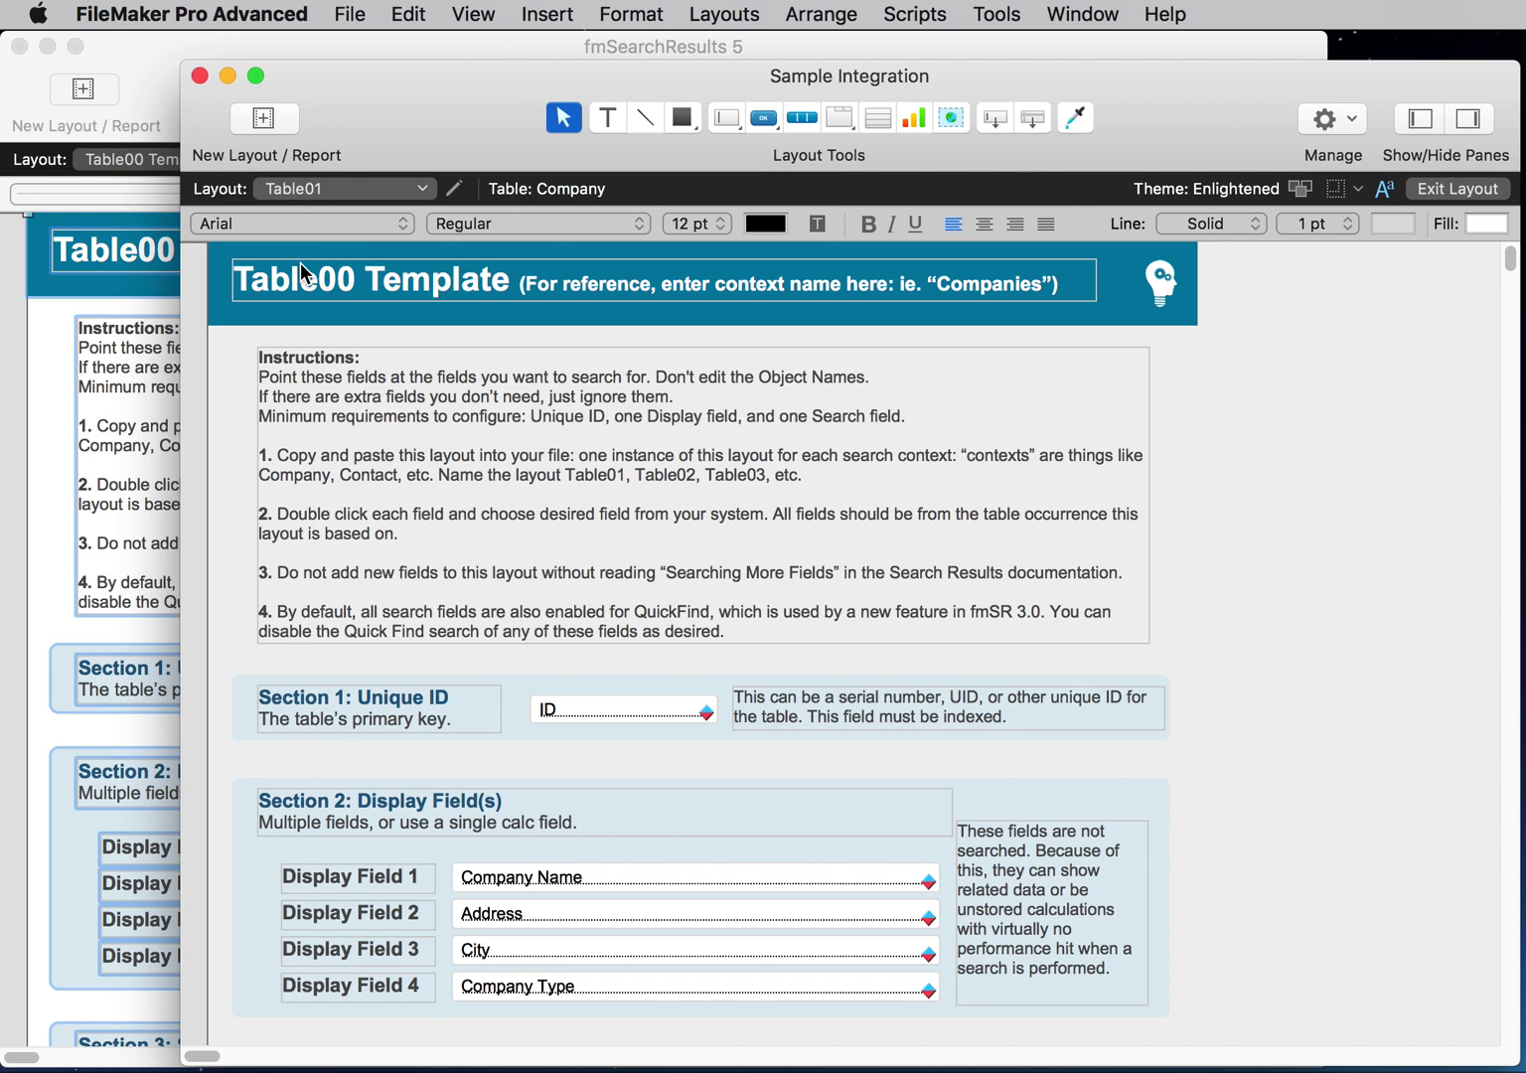
# - Staying on Table01, open Script Workspace and close all open script tabs
pyautogui.click(334, 187)
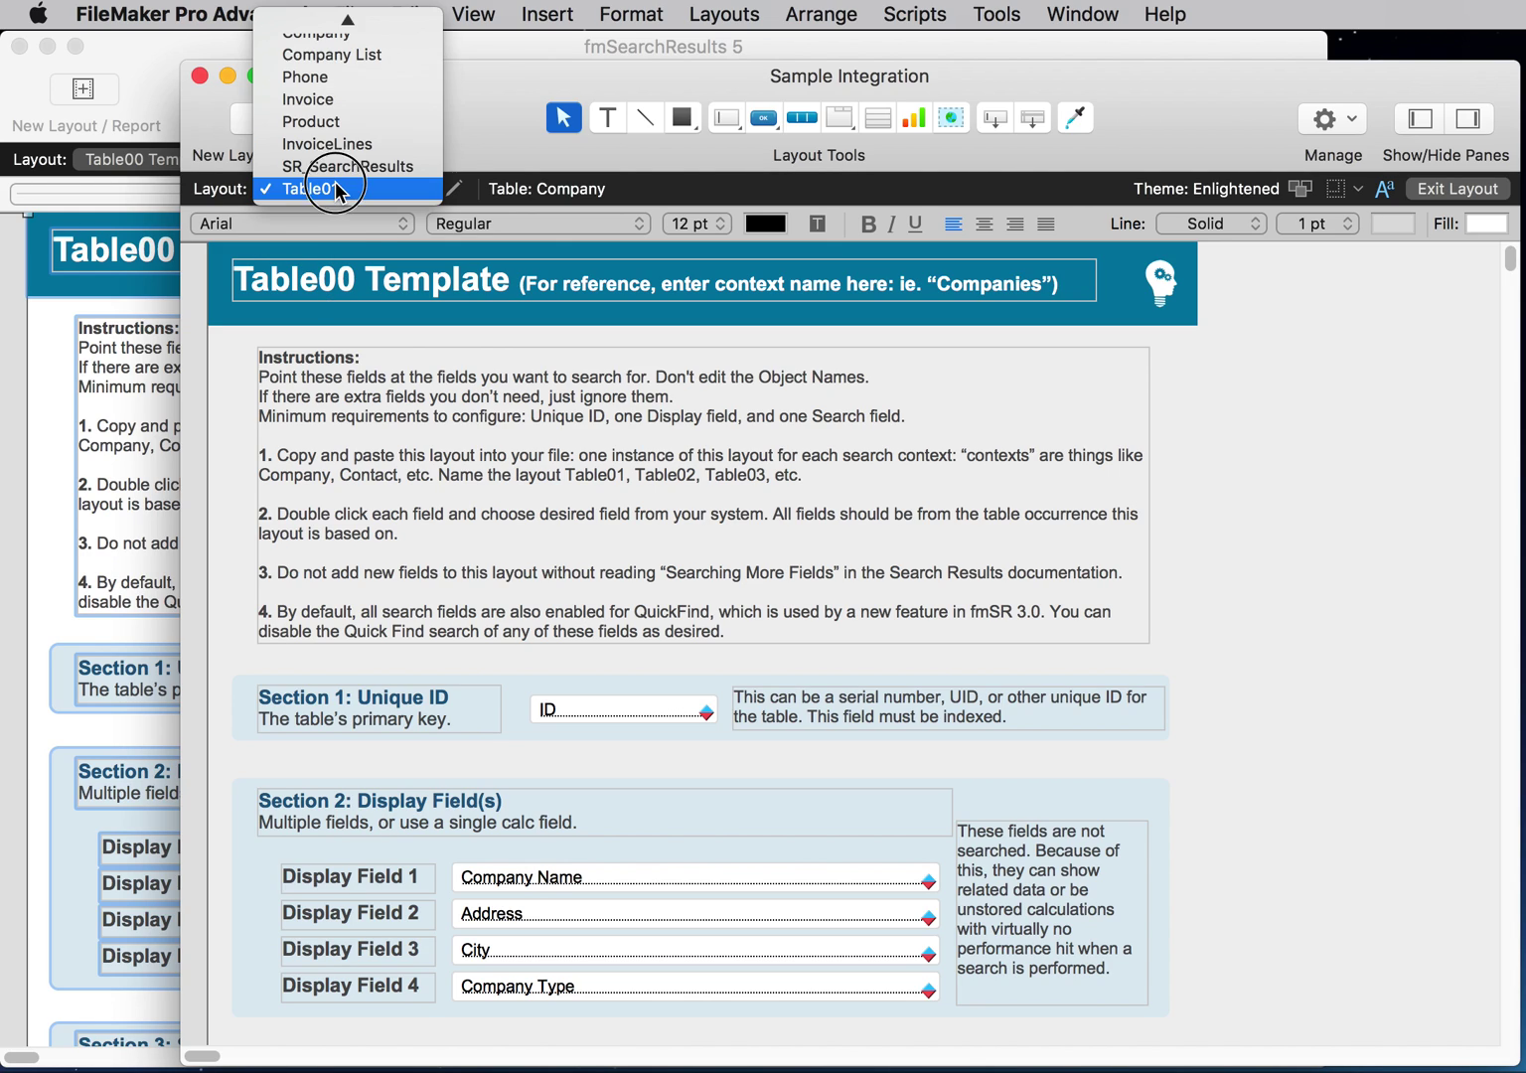
pyautogui.click(334, 187)
pyautogui.press('super+shift+s')
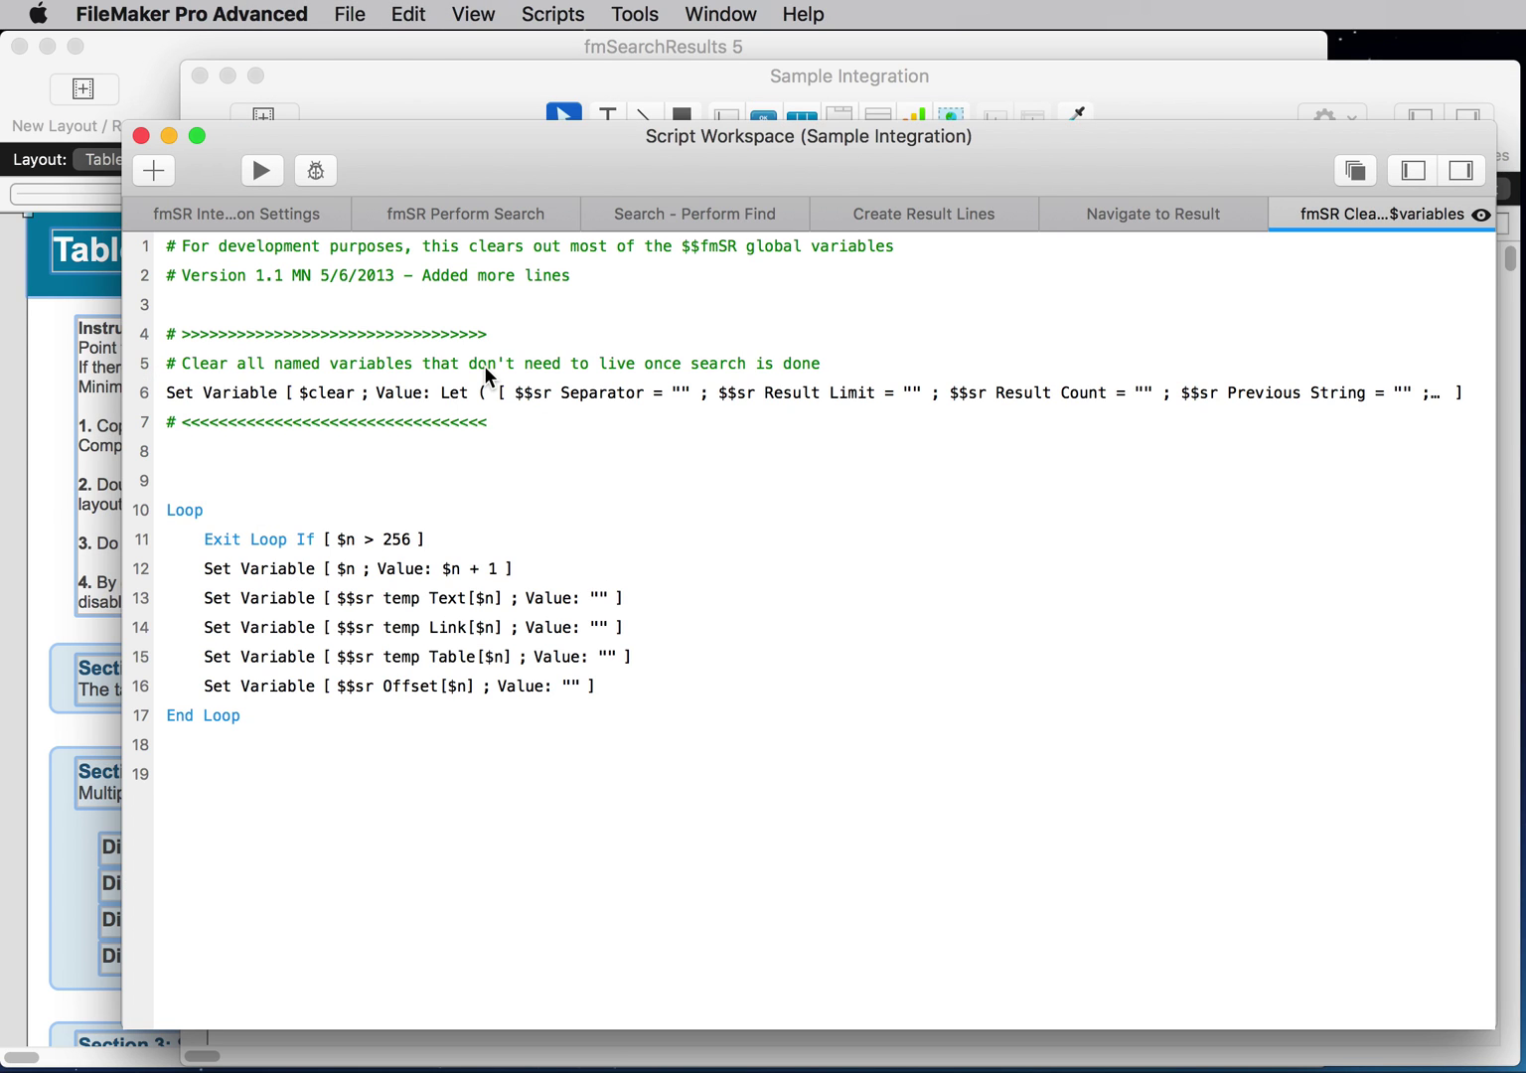
pyautogui.click(279, 216)
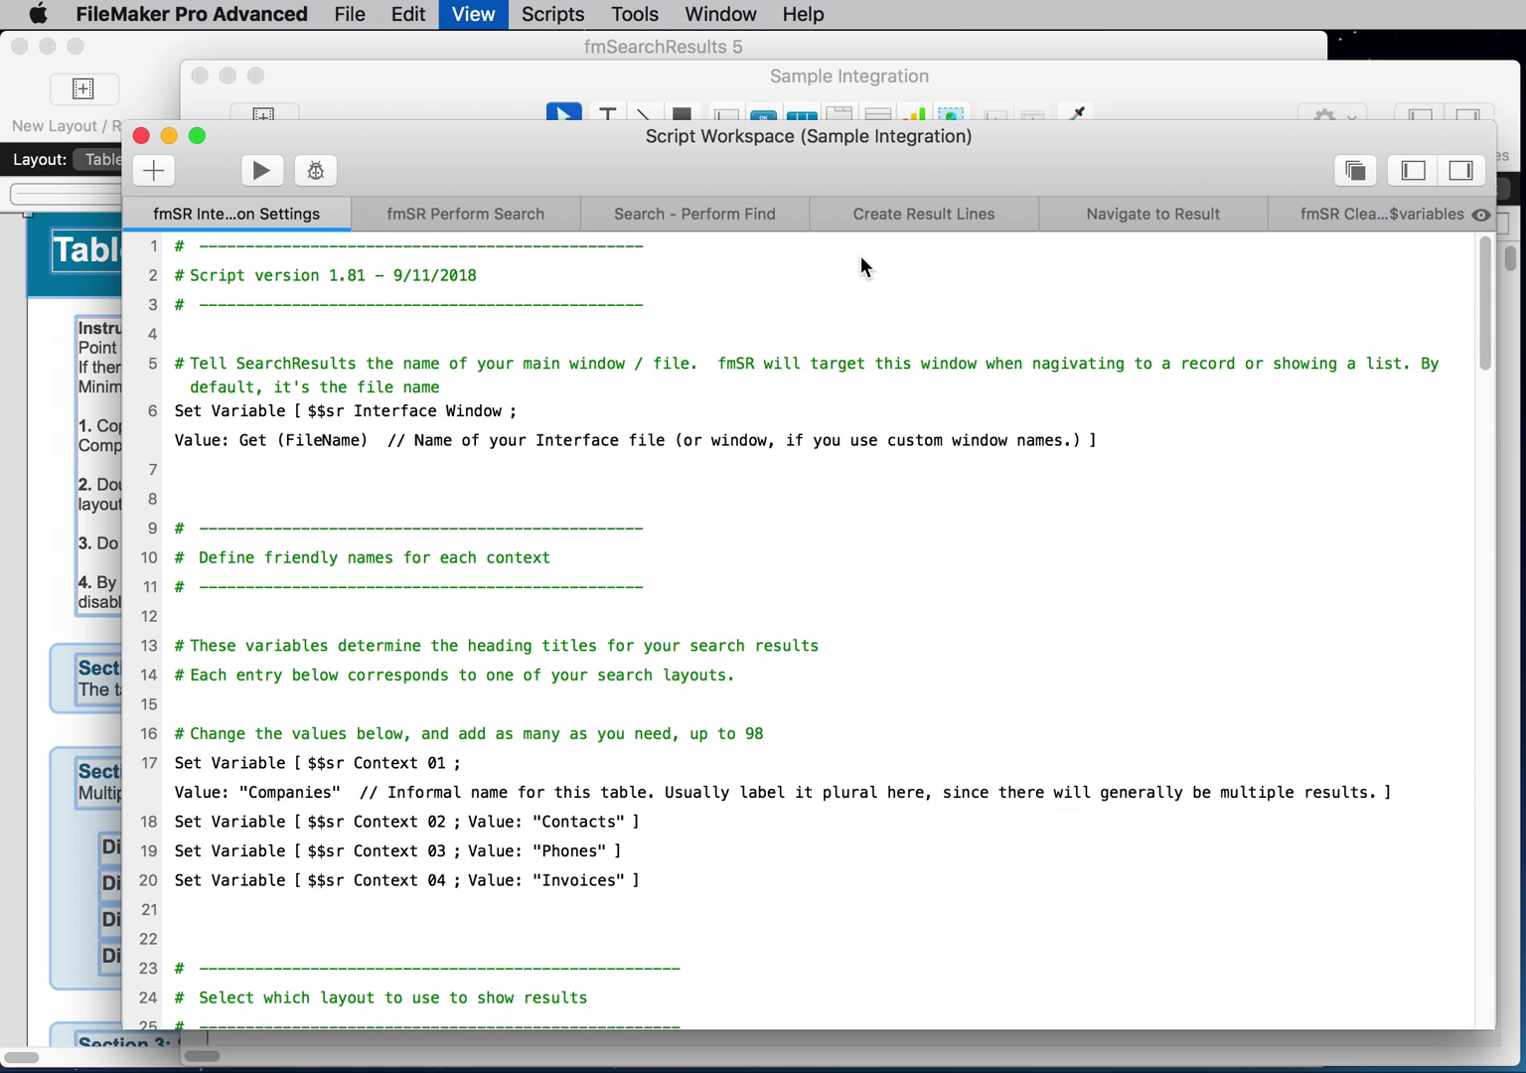
pyautogui.press('super+w')
pyautogui.press('super+w')
pyautogui.press('super+w')
pyautogui.press('super+w')
pyautogui.press('super+w')
pyautogui.press('super+w')
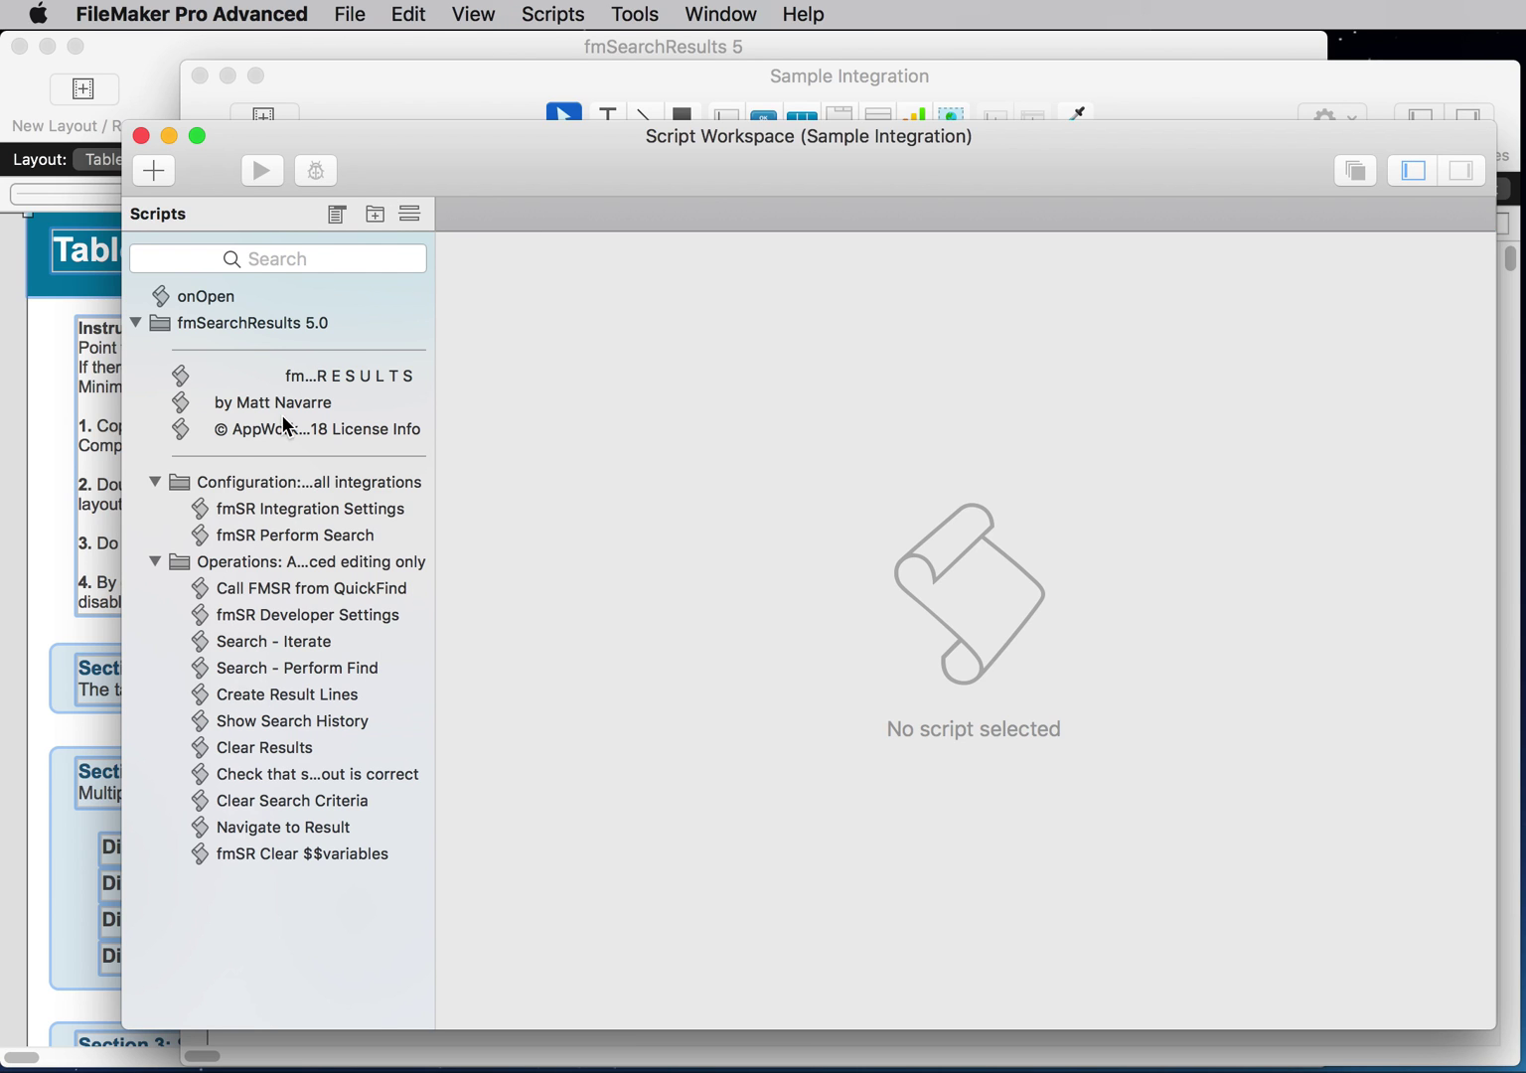
# - Open the fmSR Integration Settings script and scroll to context 01 Companies' Form View steps
pyautogui.click(286, 507)
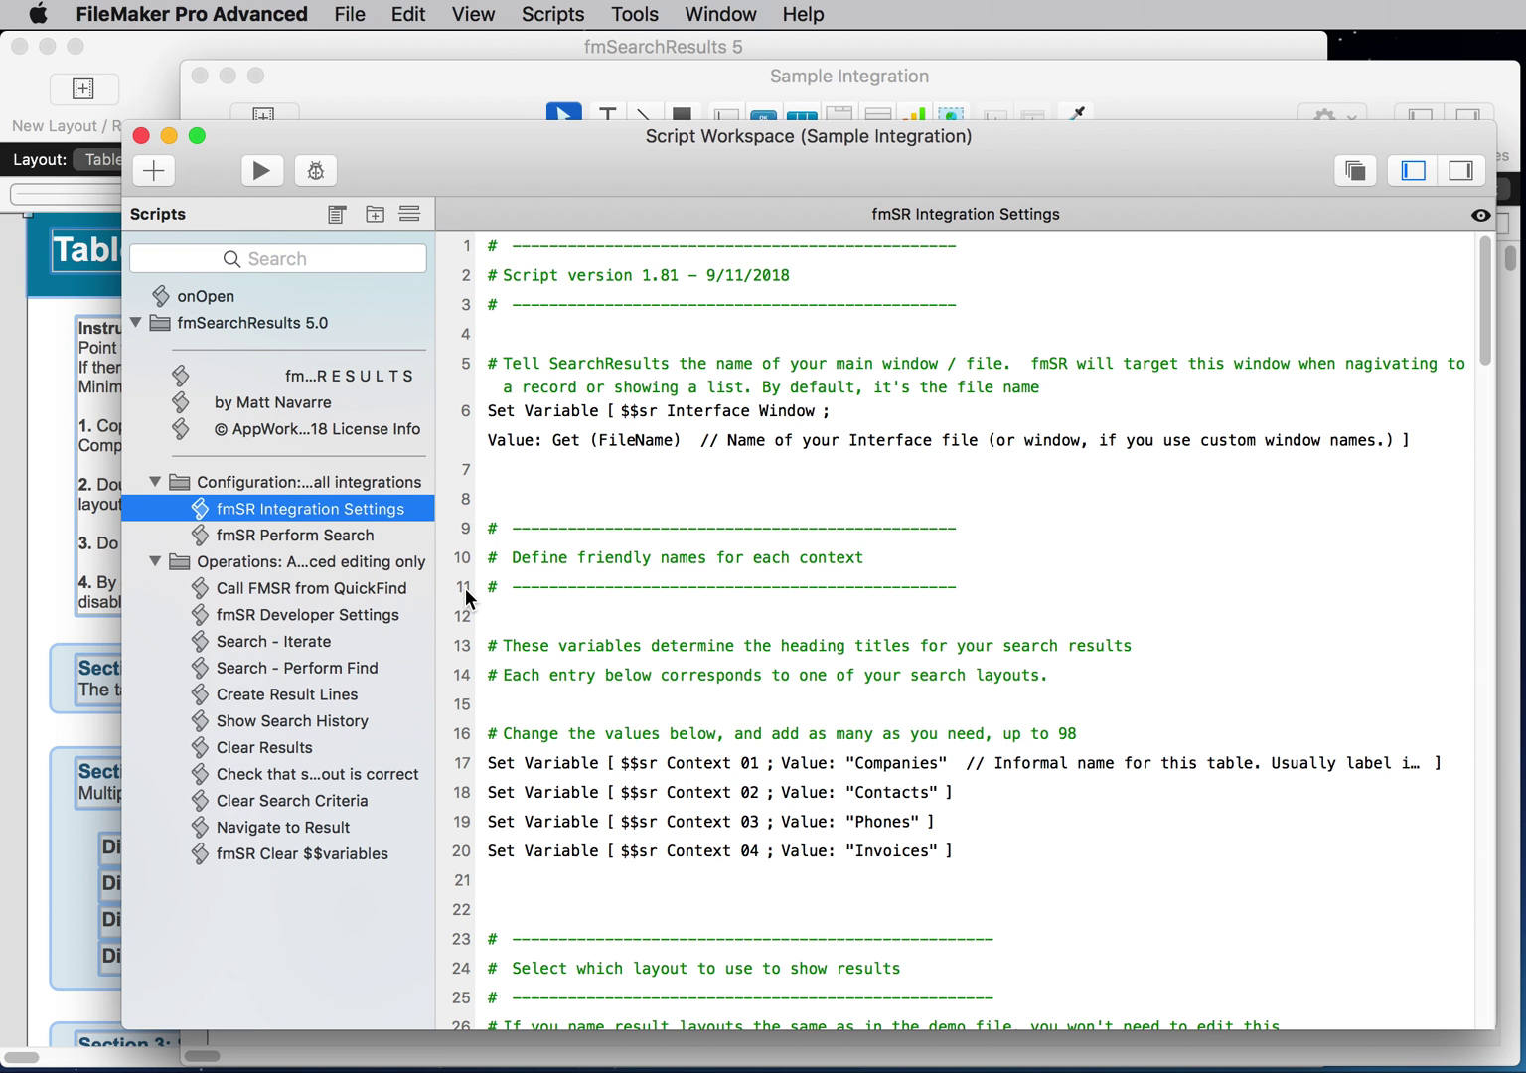
pyautogui.scroll(-5, 555, 634)
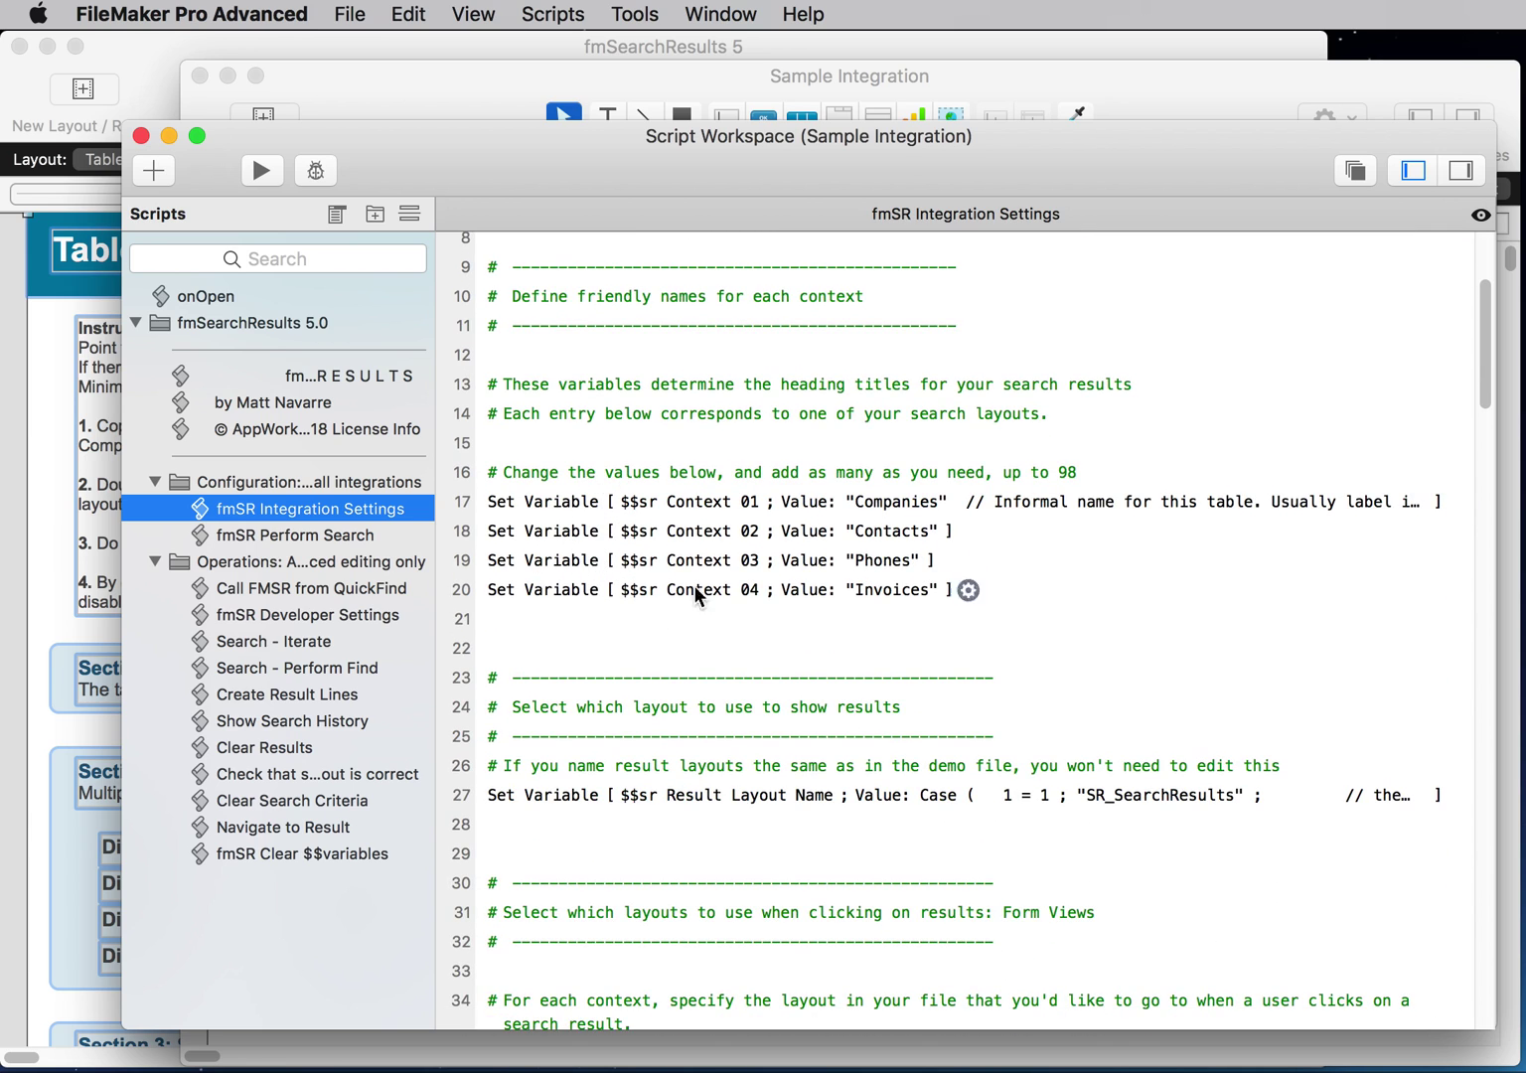
pyautogui.click(743, 511)
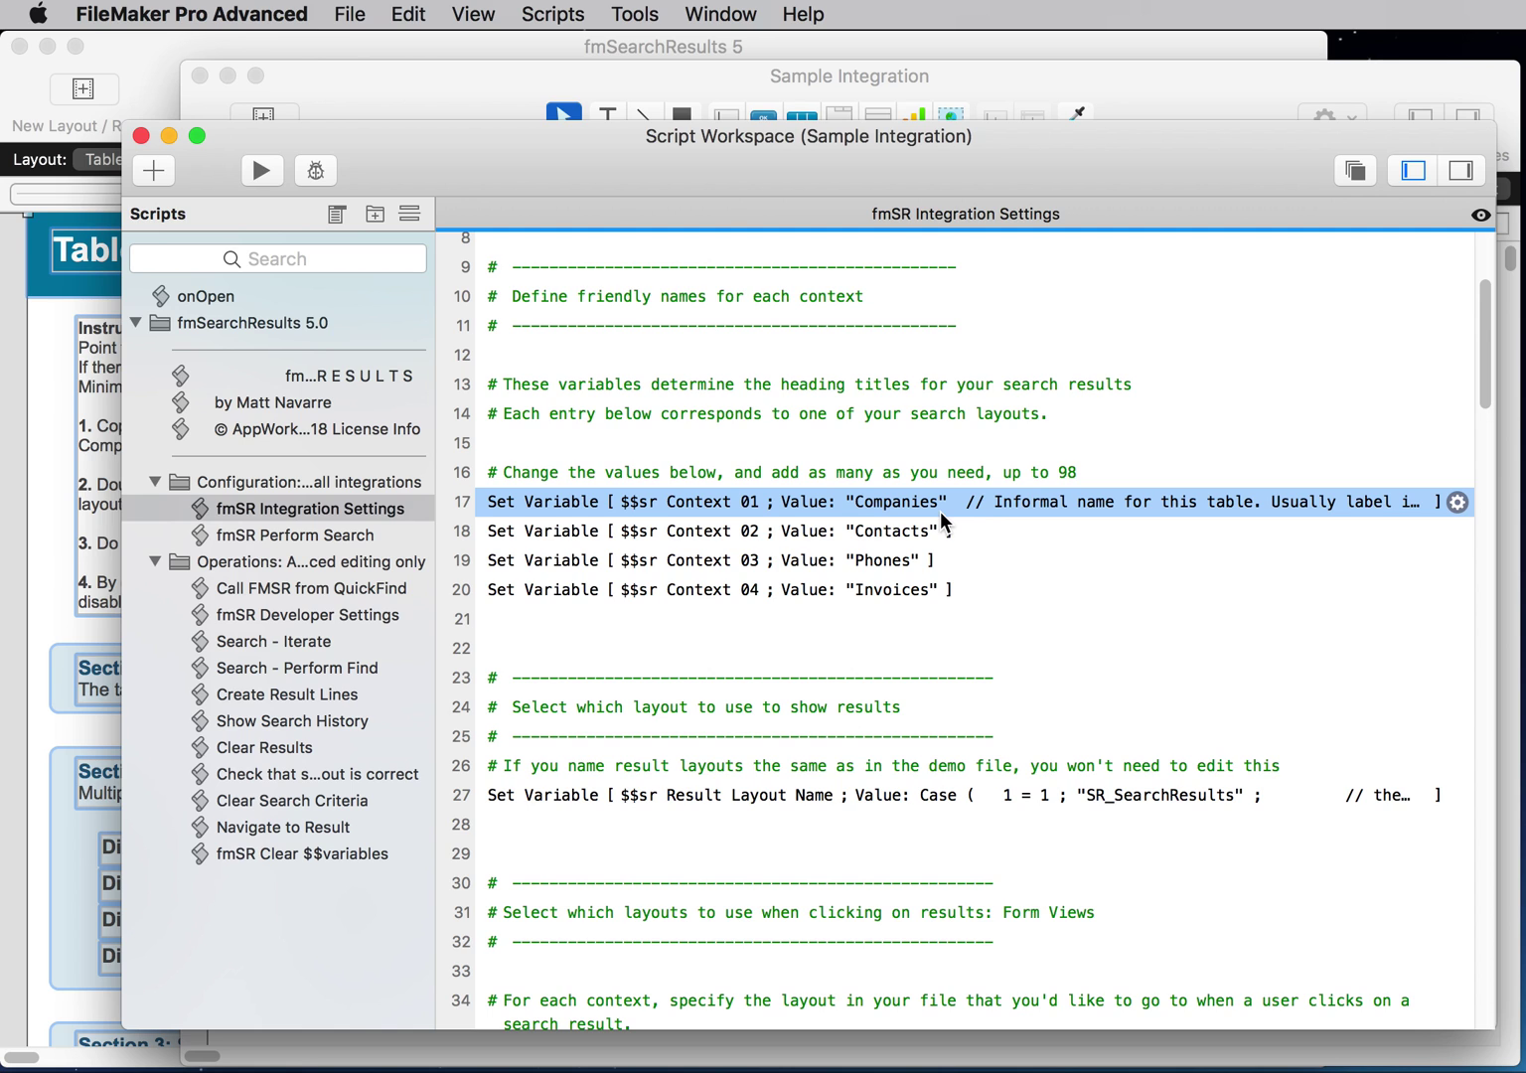
pyautogui.scroll(-5, 996, 494)
pyautogui.scroll(-5, 996, 493)
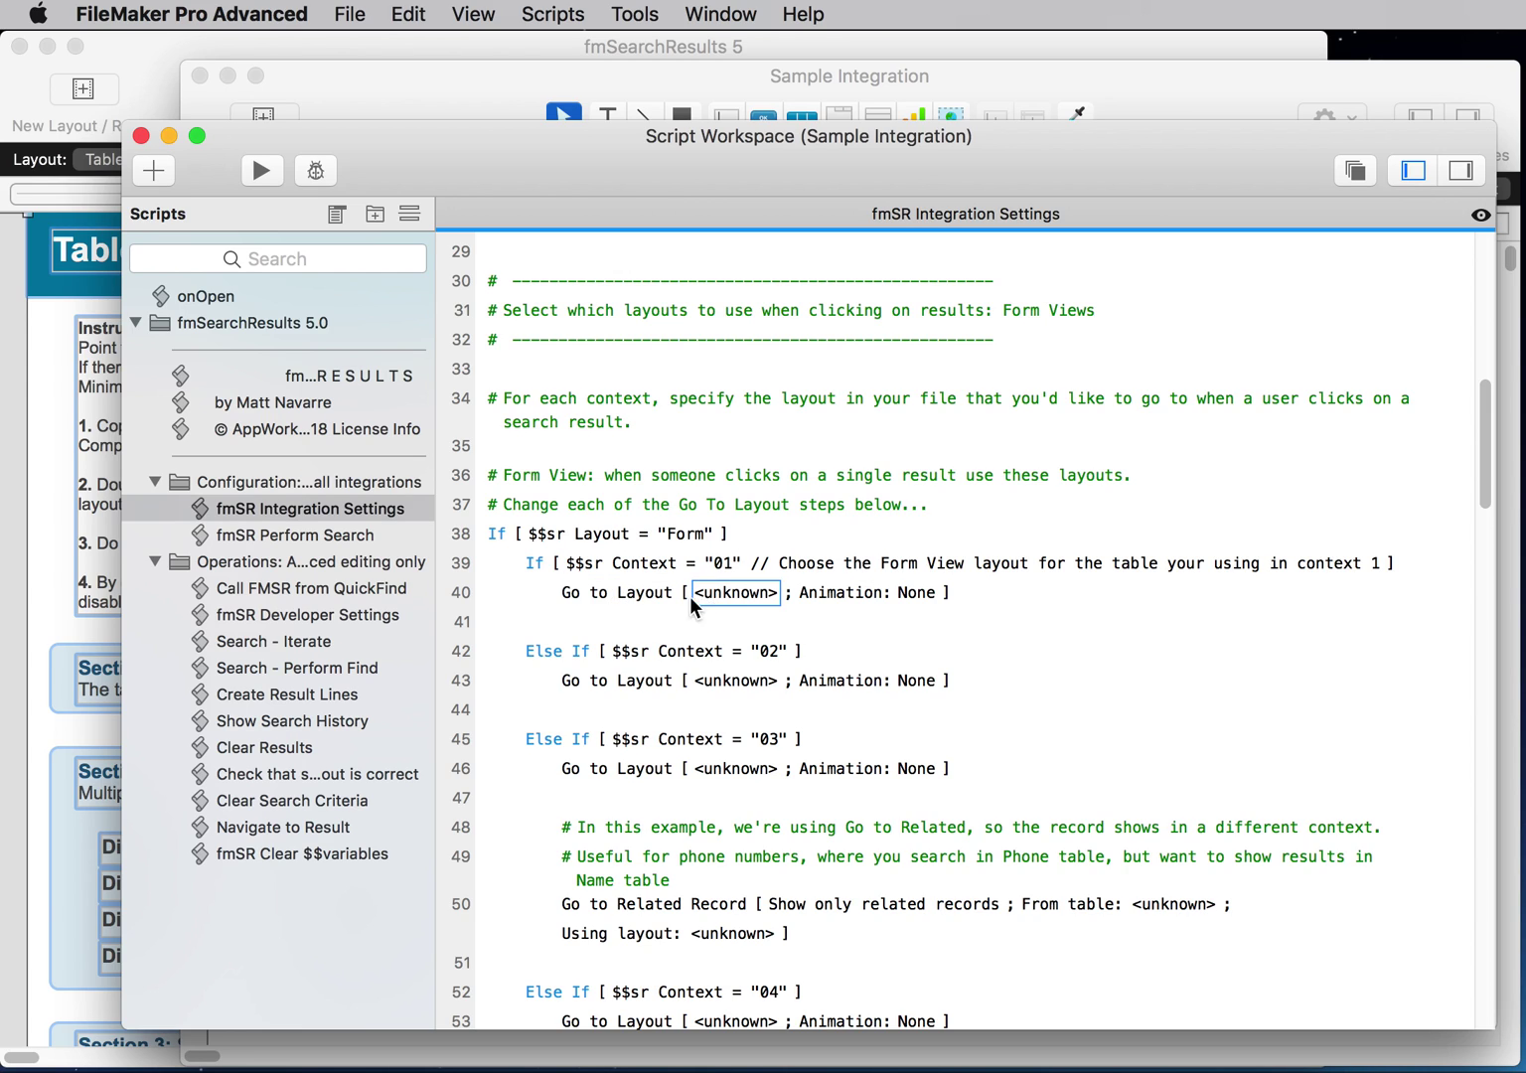
# - Set the form-view Go to Layout step to the Company layout
pyautogui.click(635, 602)
pyautogui.click(745, 593)
pyautogui.click(752, 594)
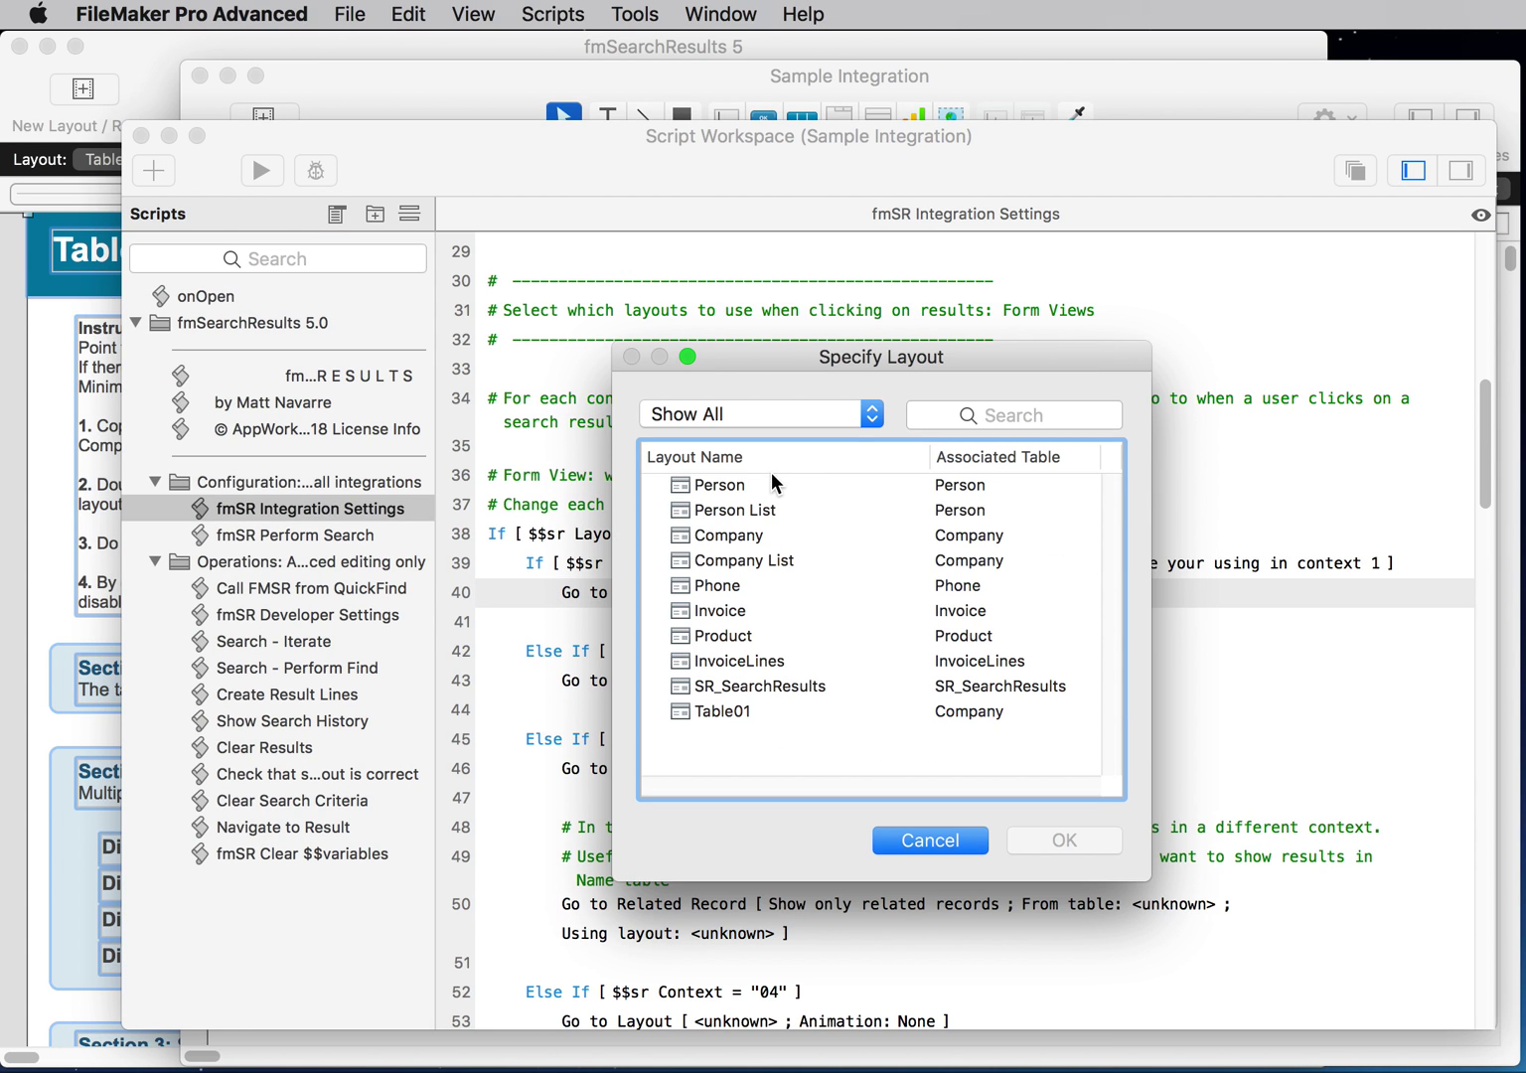
pyautogui.click(743, 538)
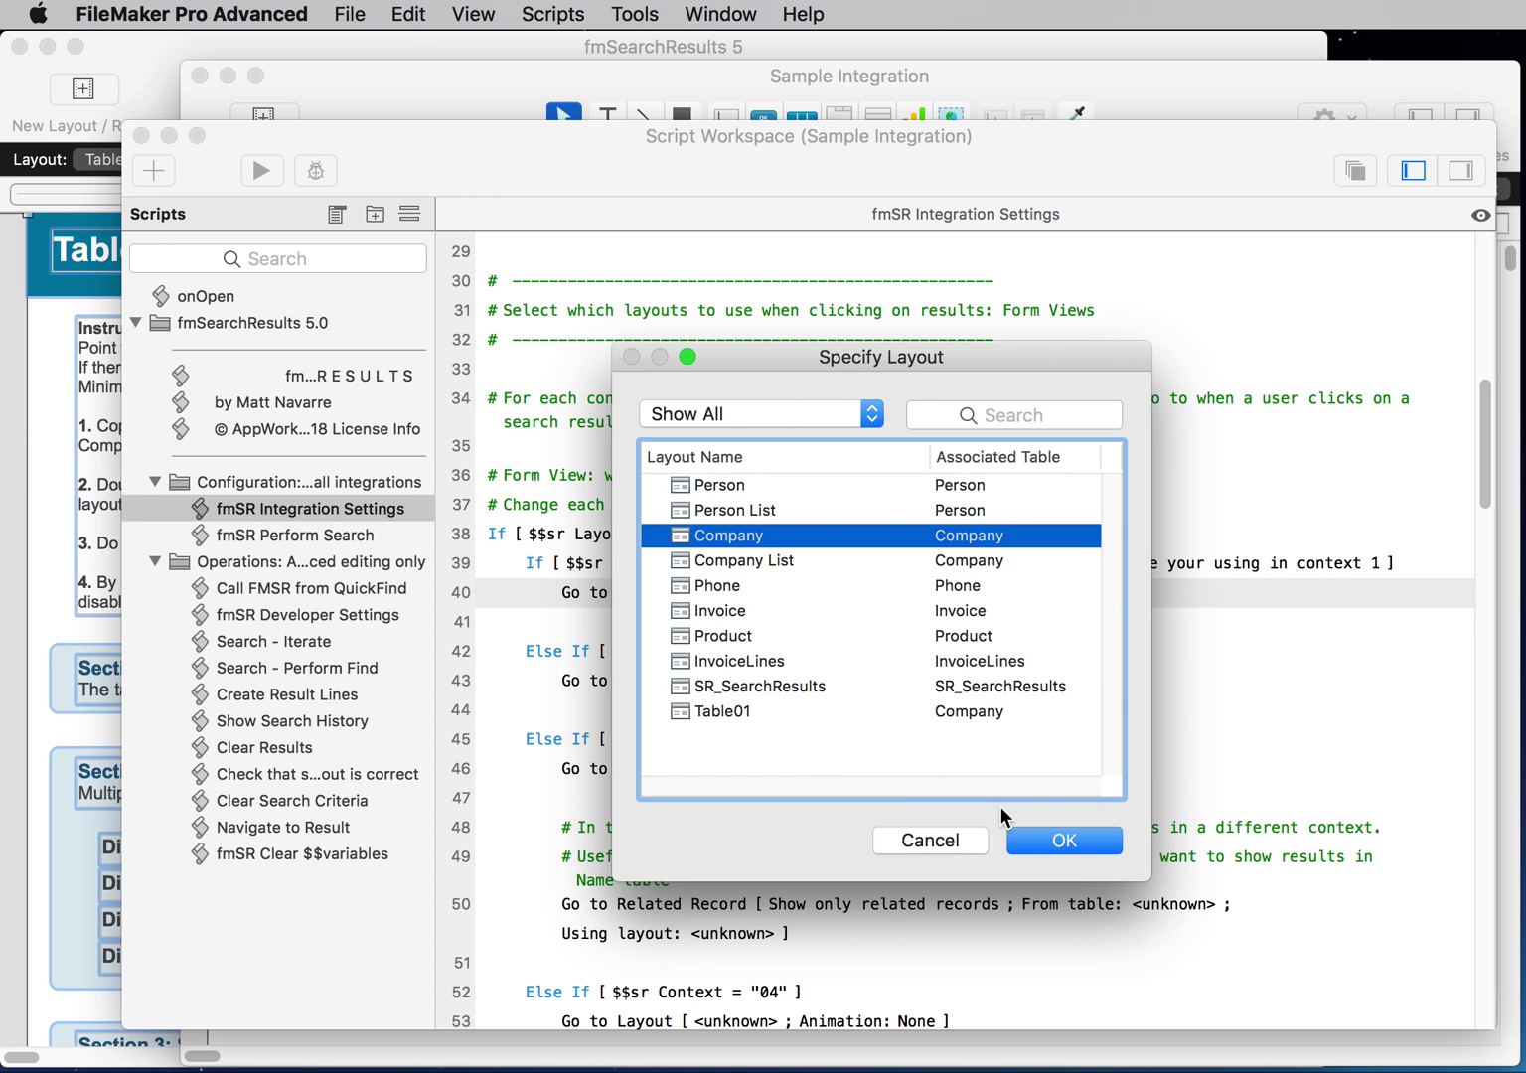
pyautogui.click(1063, 842)
pyautogui.scroll(-10, 809, 646)
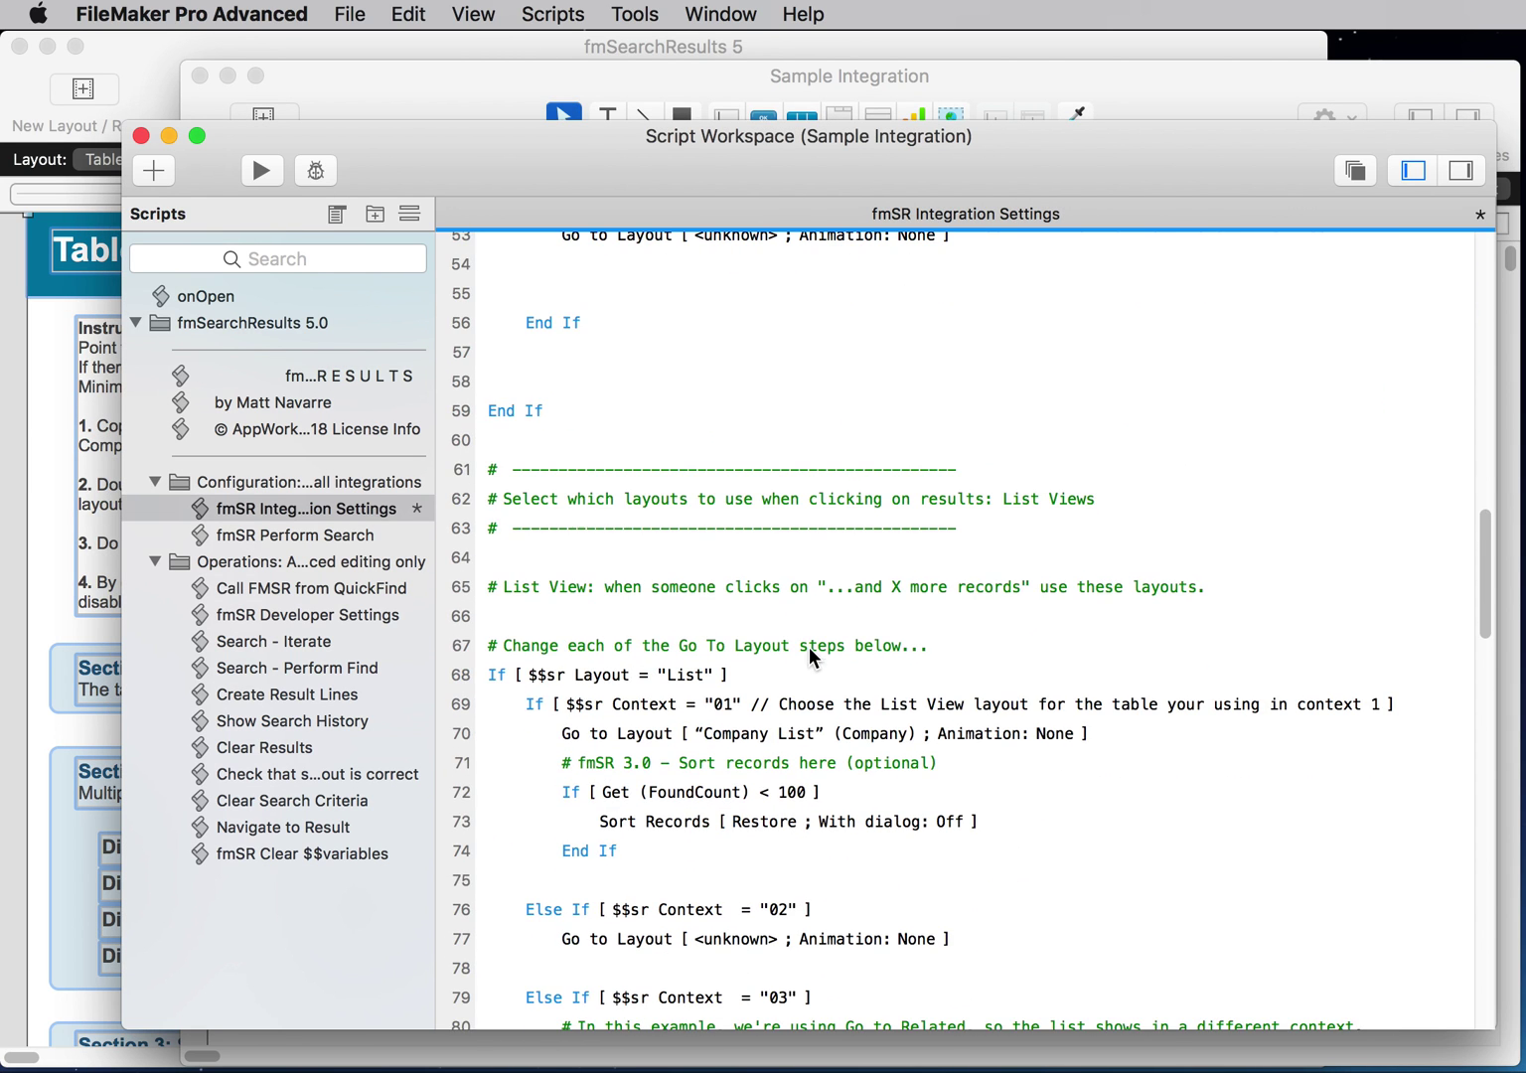
# - Set the list-view layout step to Company List and save the script
pyautogui.click(778, 735)
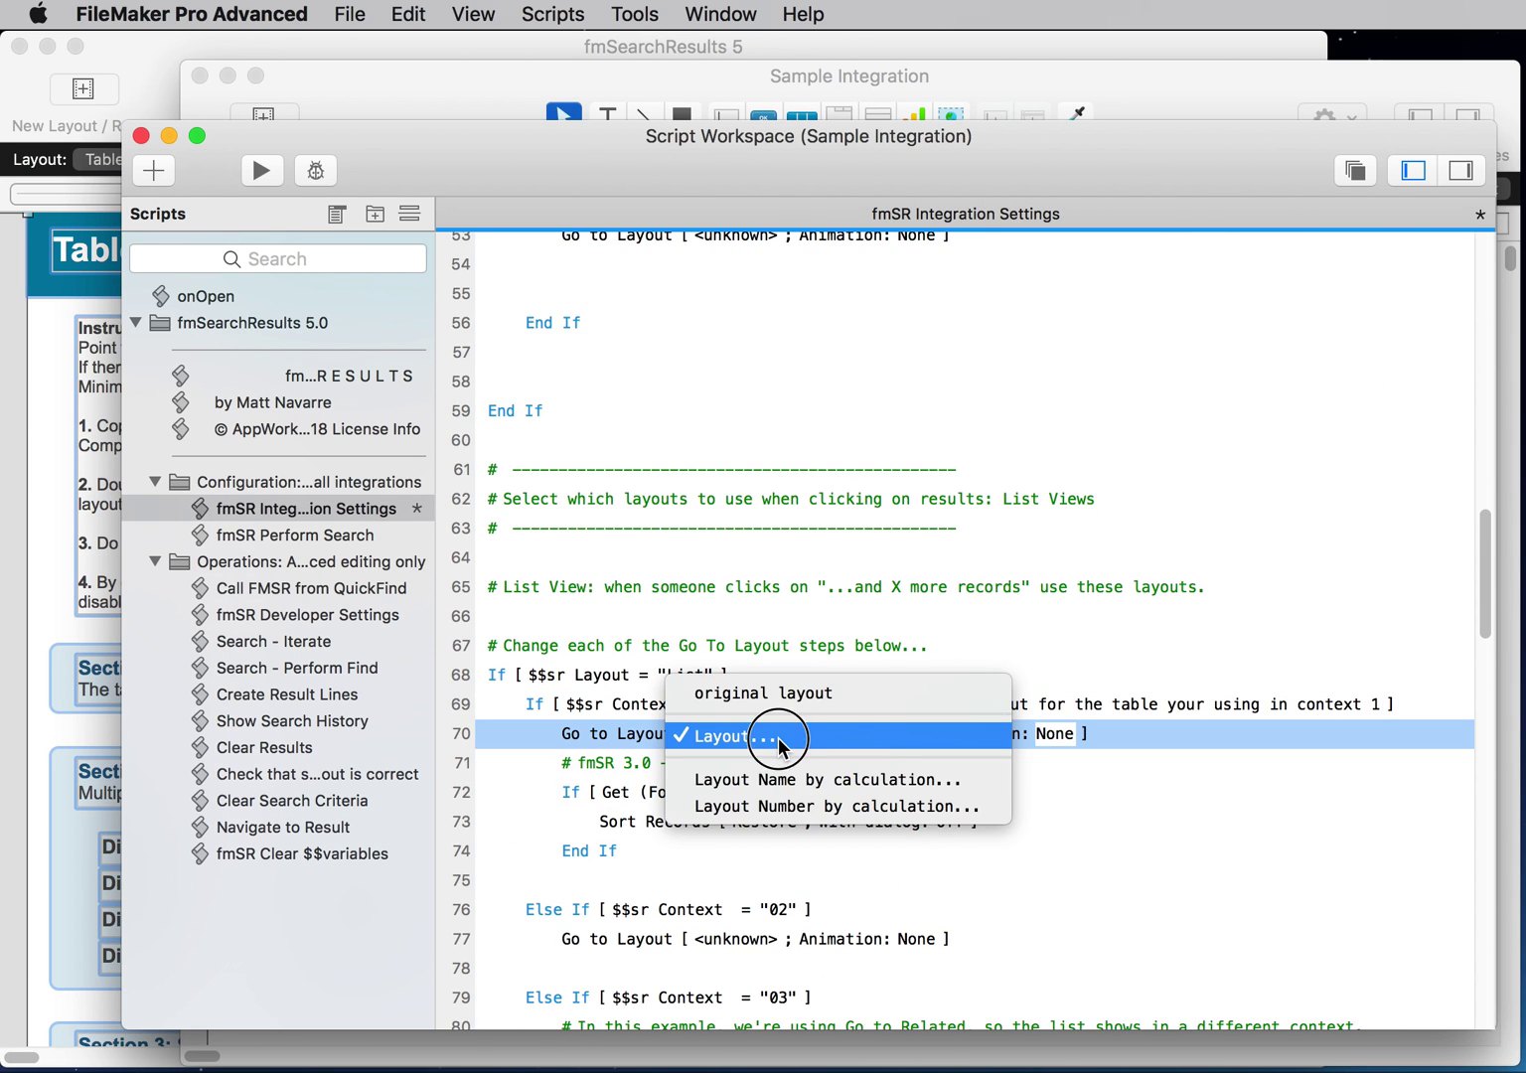
pyautogui.click(777, 737)
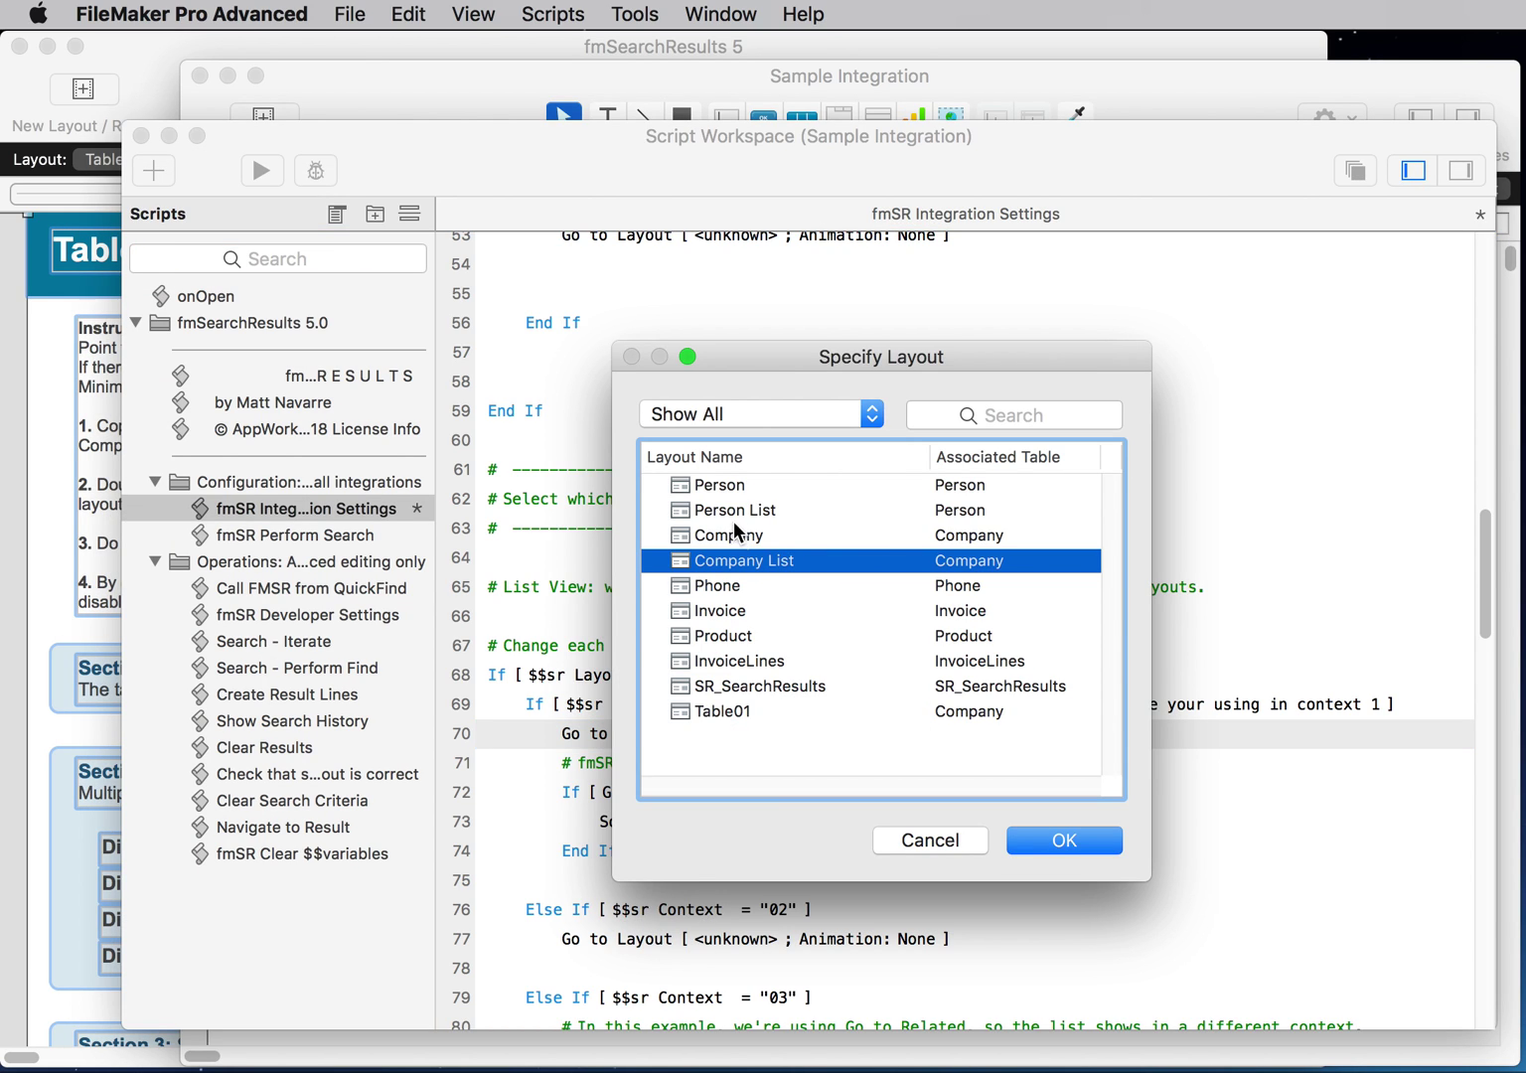
pyautogui.click(736, 567)
pyautogui.click(1023, 840)
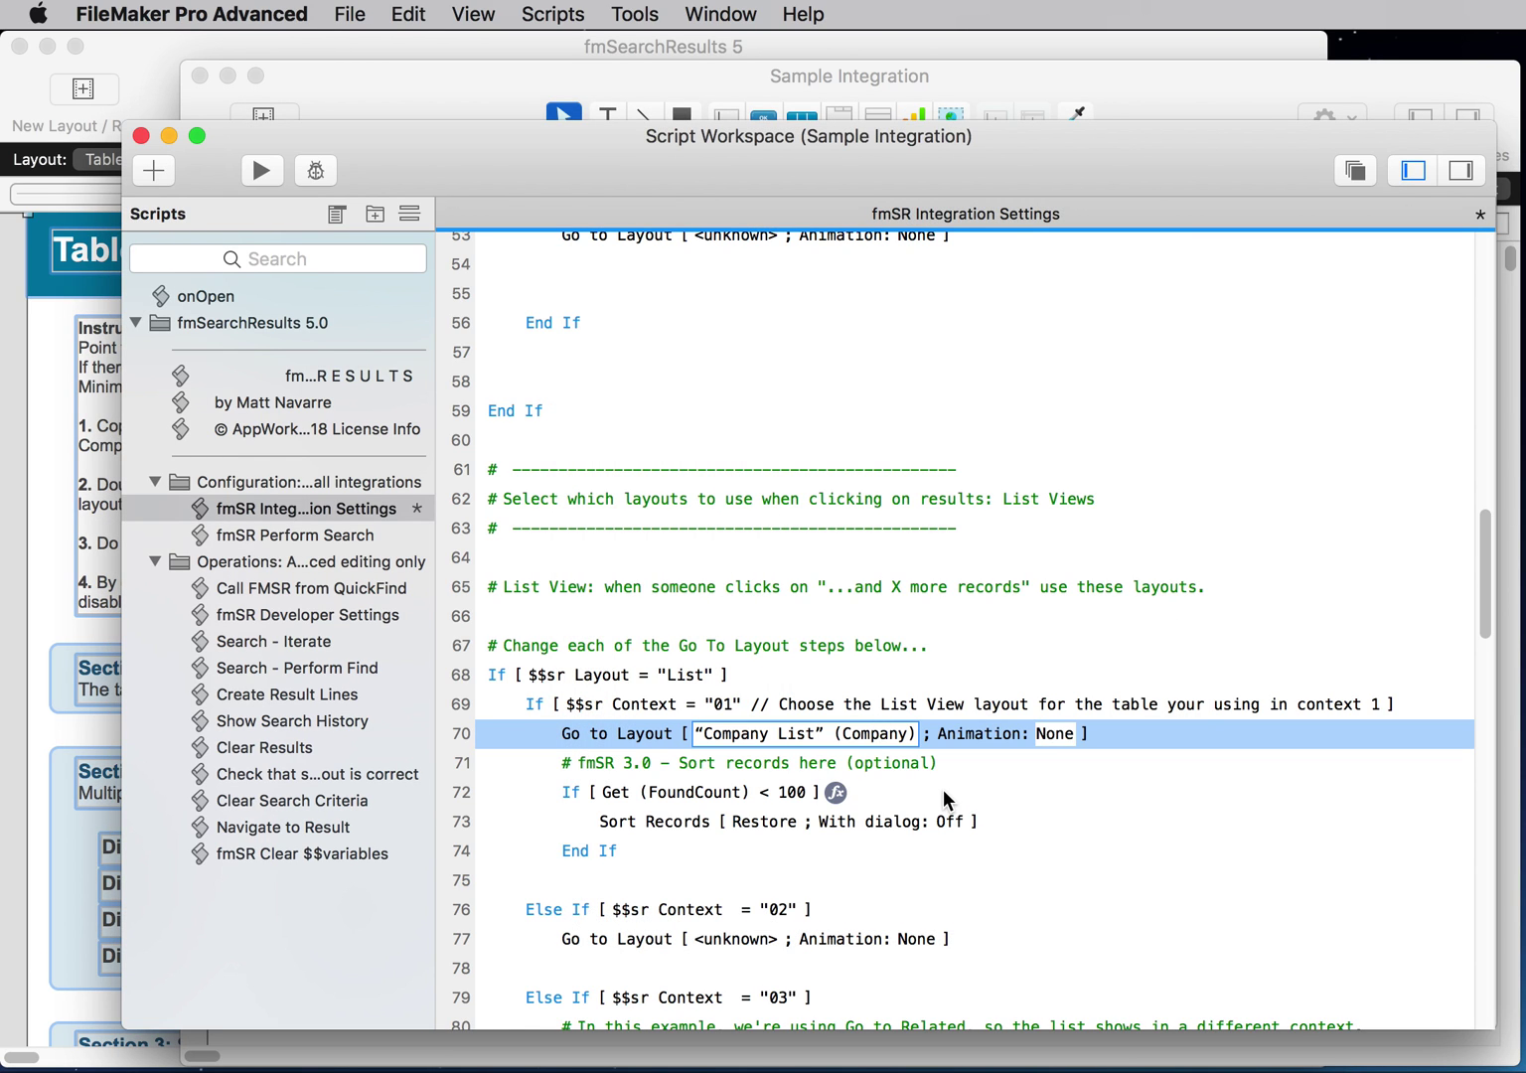
pyautogui.scroll(-2, 841, 734)
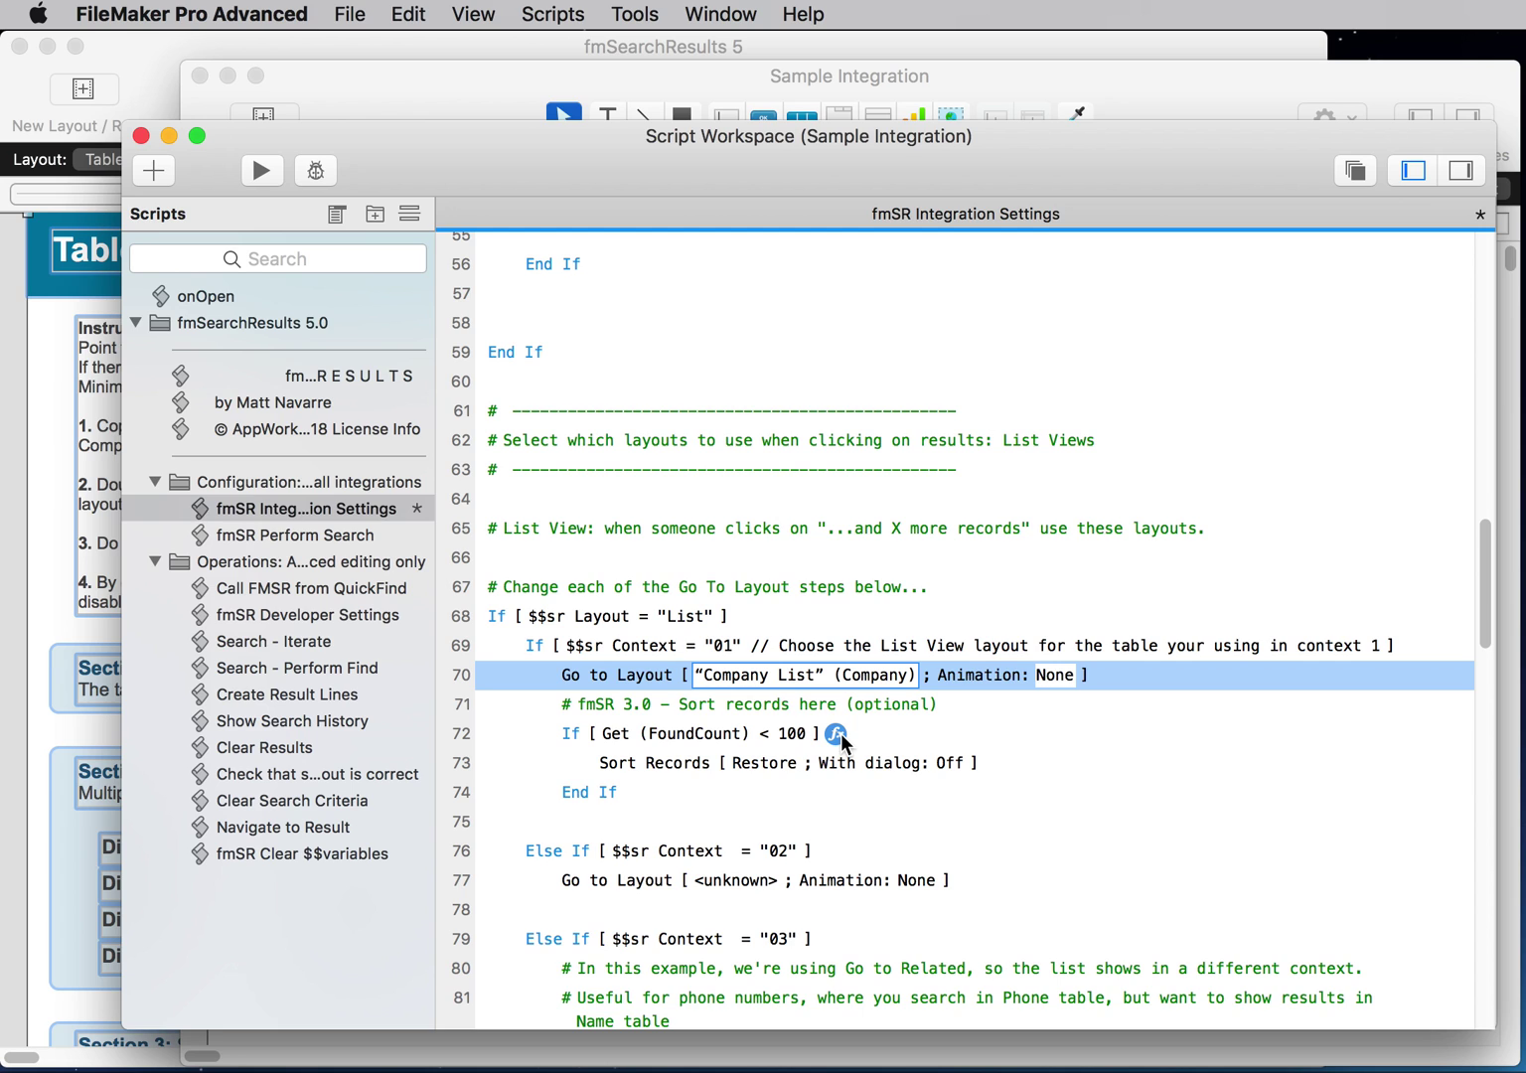
pyautogui.press('super+s')
# - Close Script Workspace and copy the SR_SearchString search field on the SR_SearchResults layout
pyautogui.press('super+w')
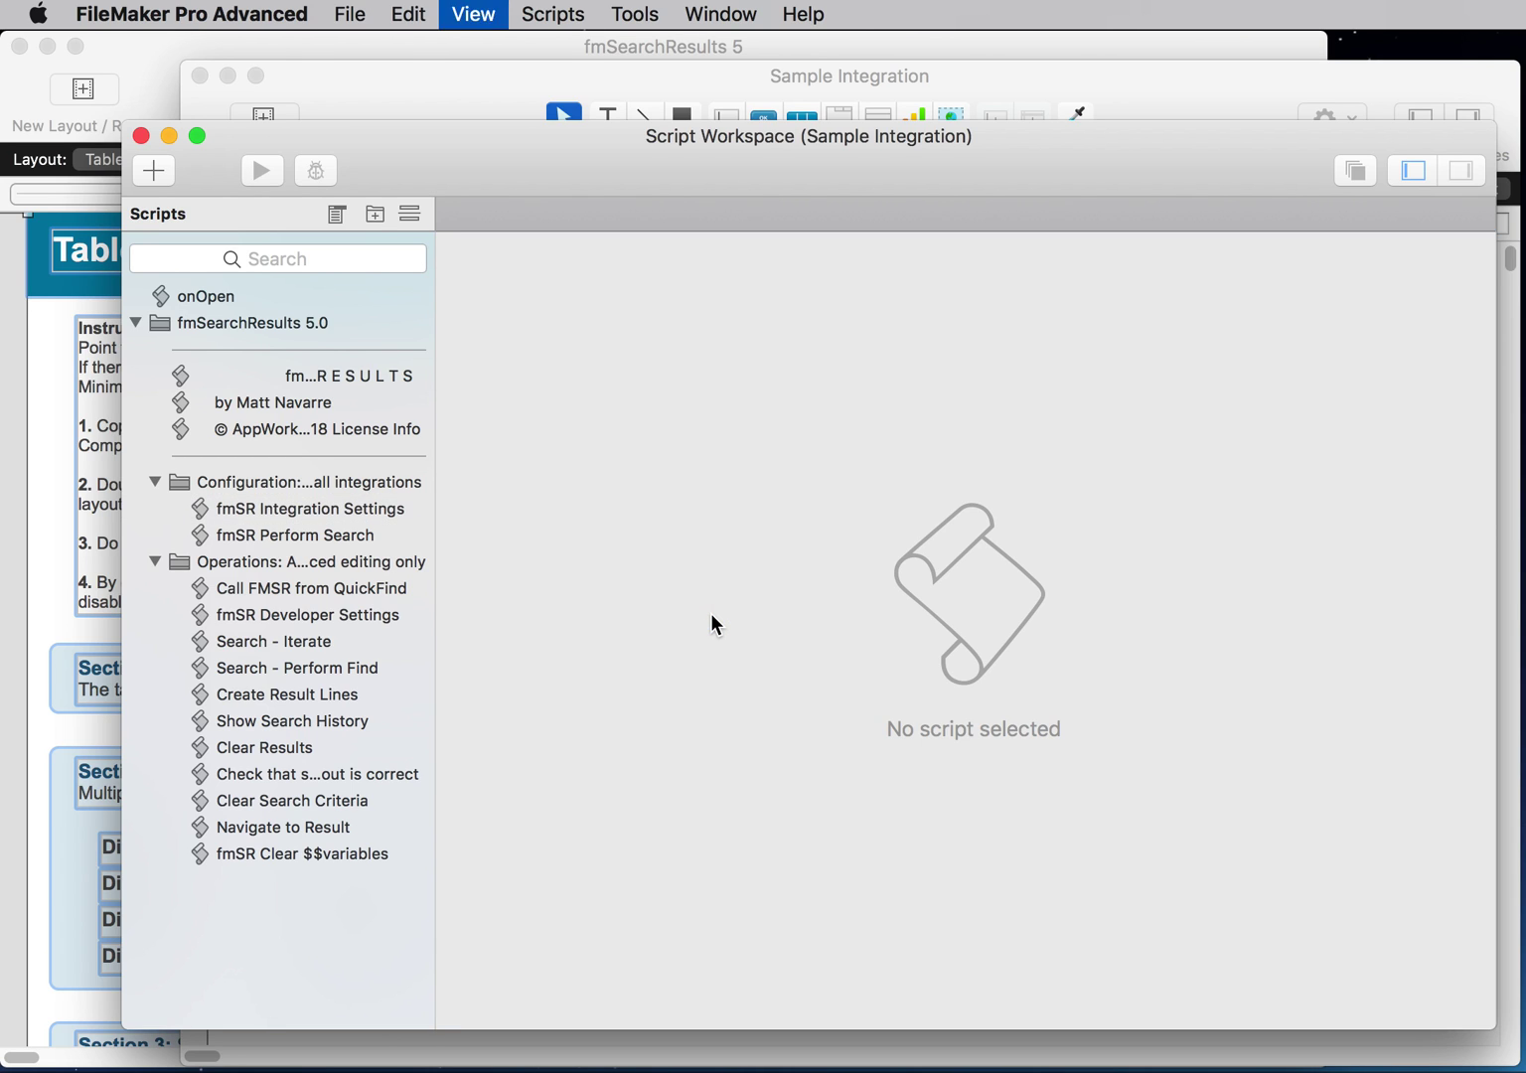
pyautogui.press('super+w')
pyautogui.hotkey('ctrl', 'Up')
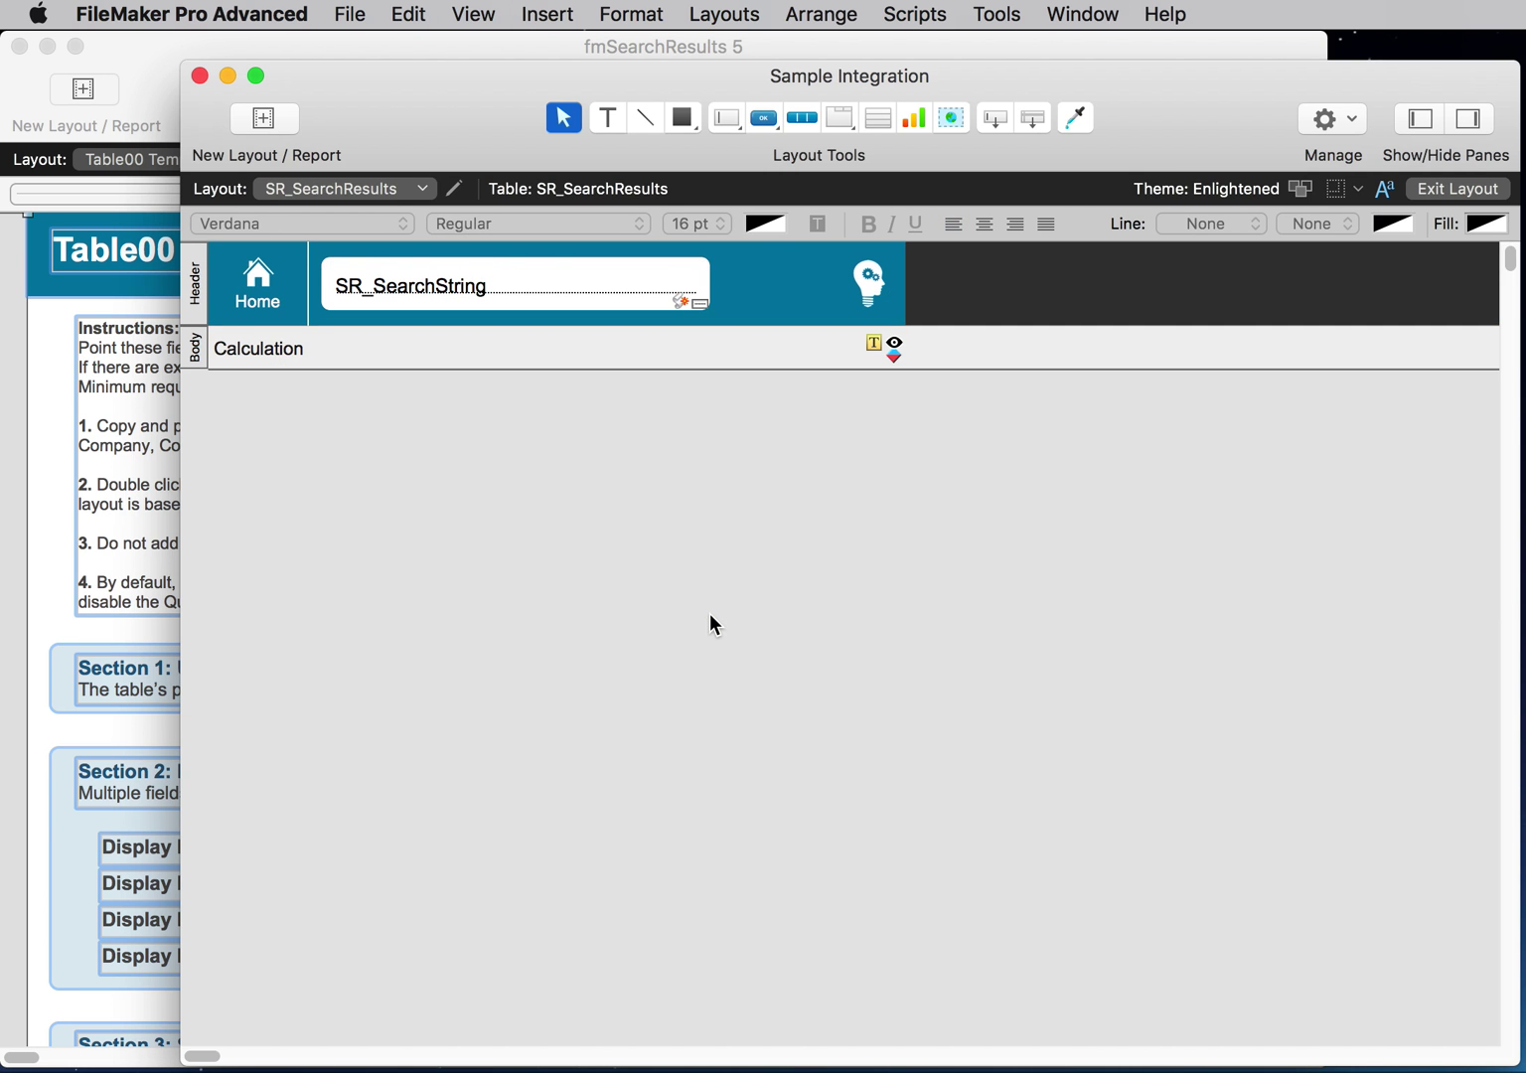
pyautogui.click(413, 284)
pyautogui.press('super+c')
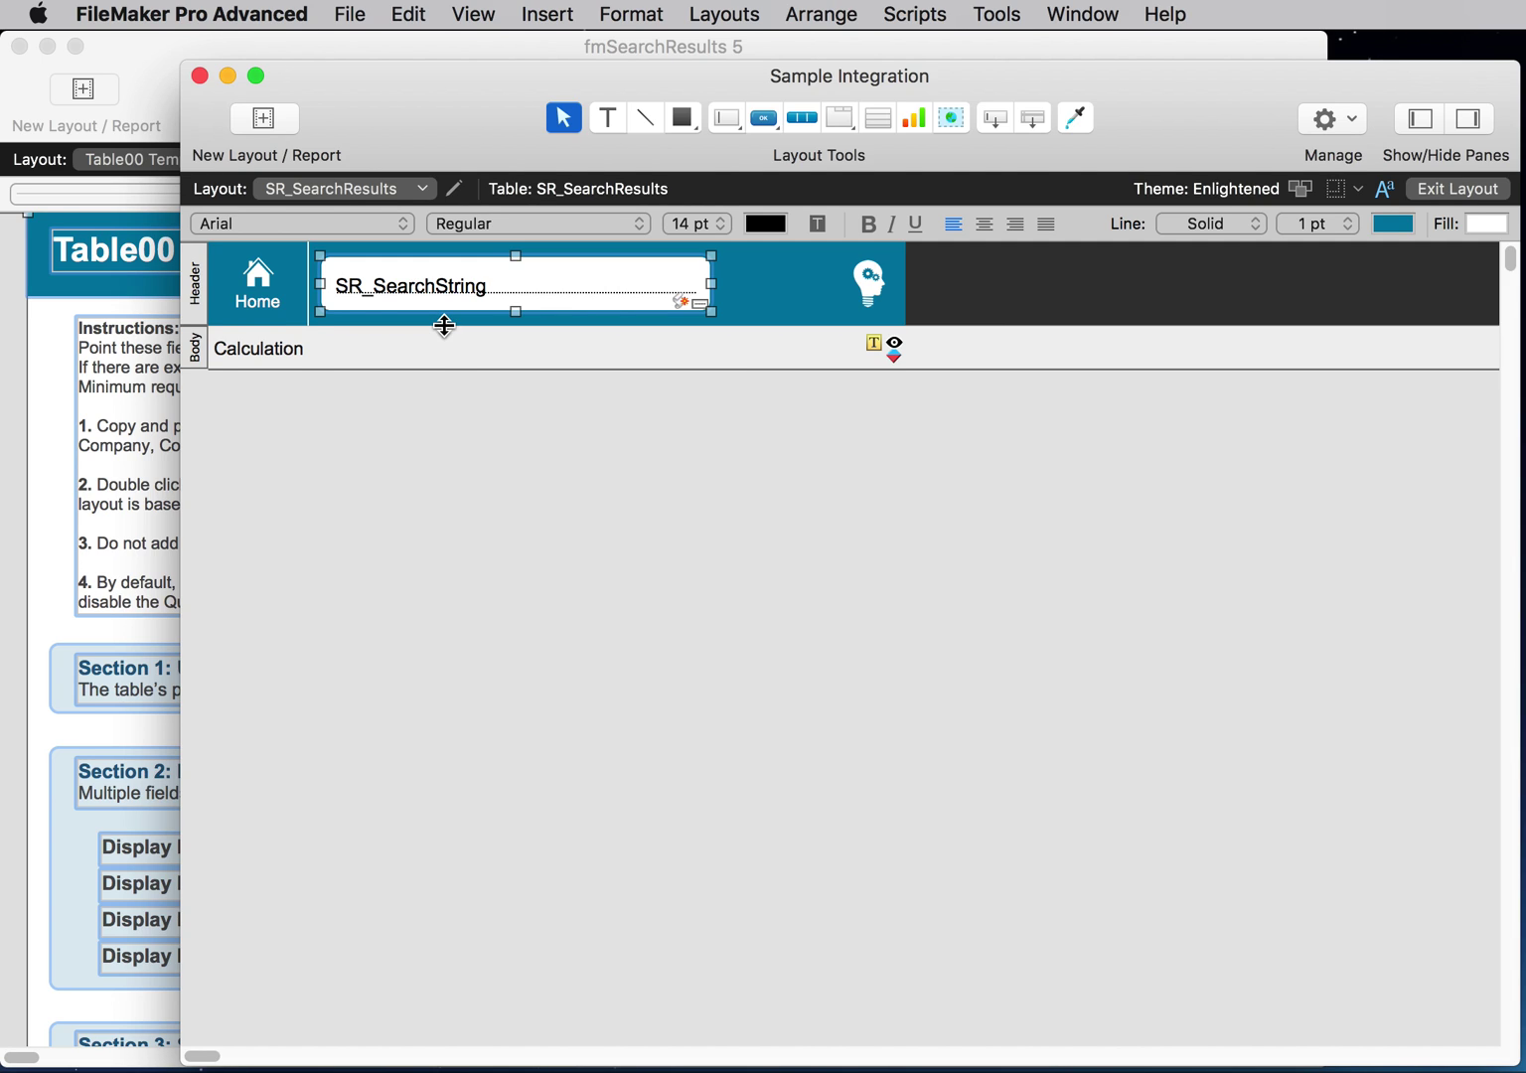
# - Test-search for 'abc', getting 22 company results, then select the Calculation field in Layout mode
pyautogui.press('super+b')
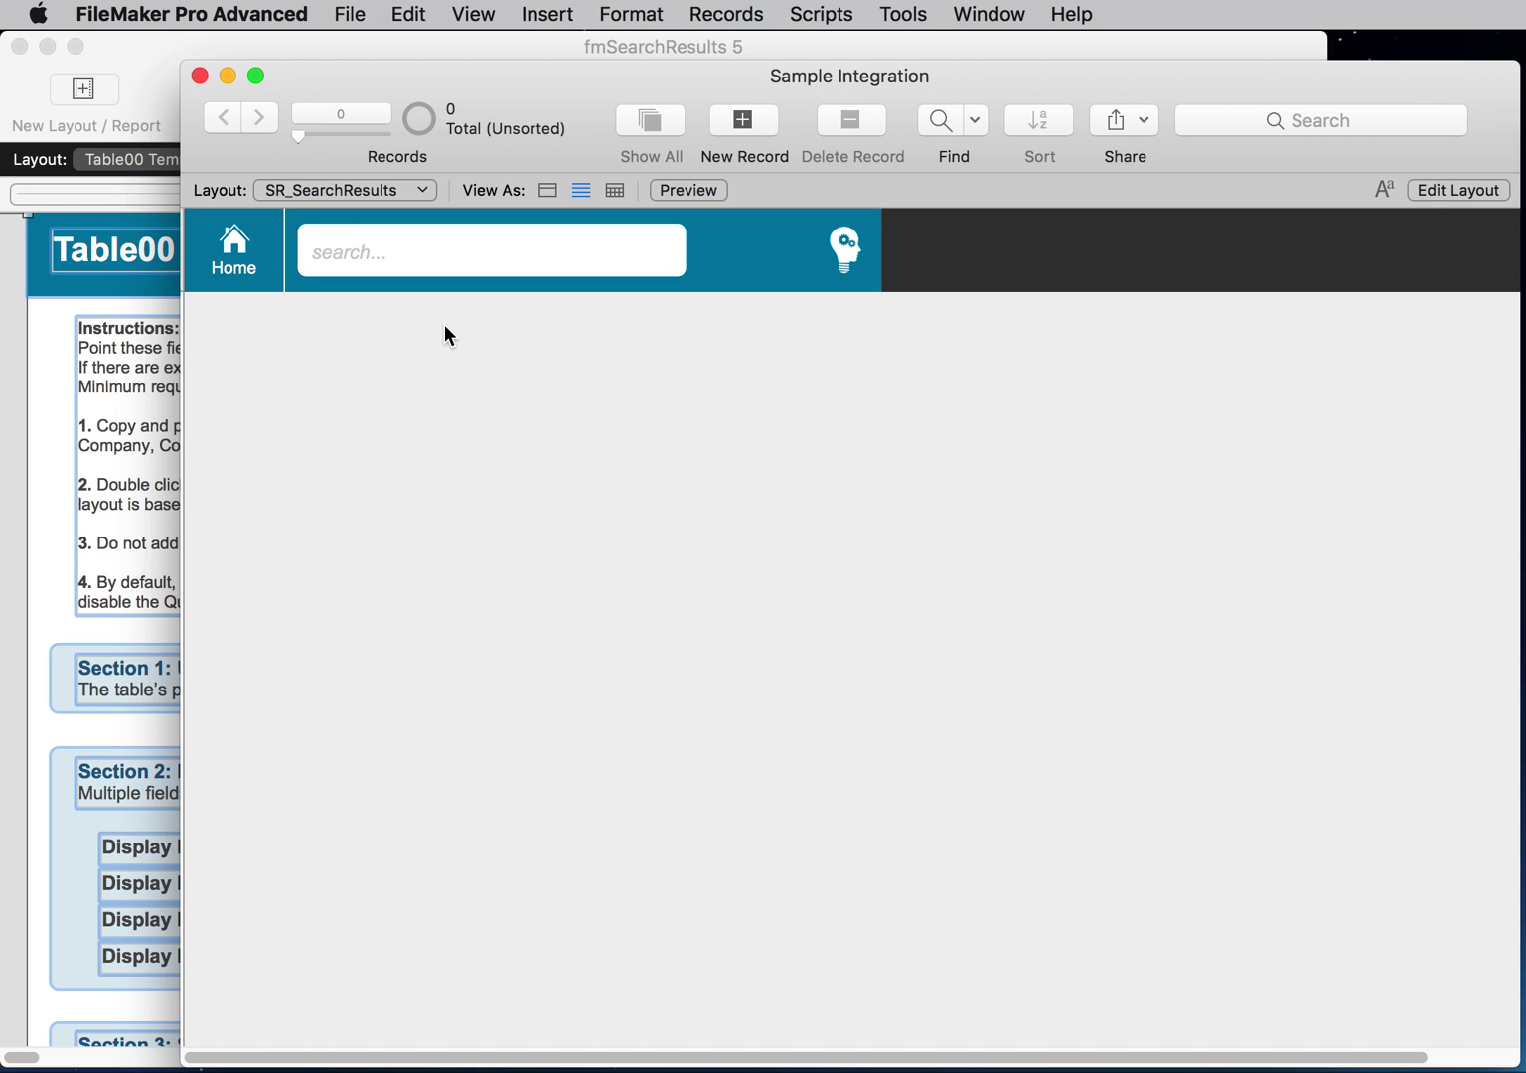
pyautogui.click(374, 252)
pyautogui.write('abc')
pyautogui.press('Return')
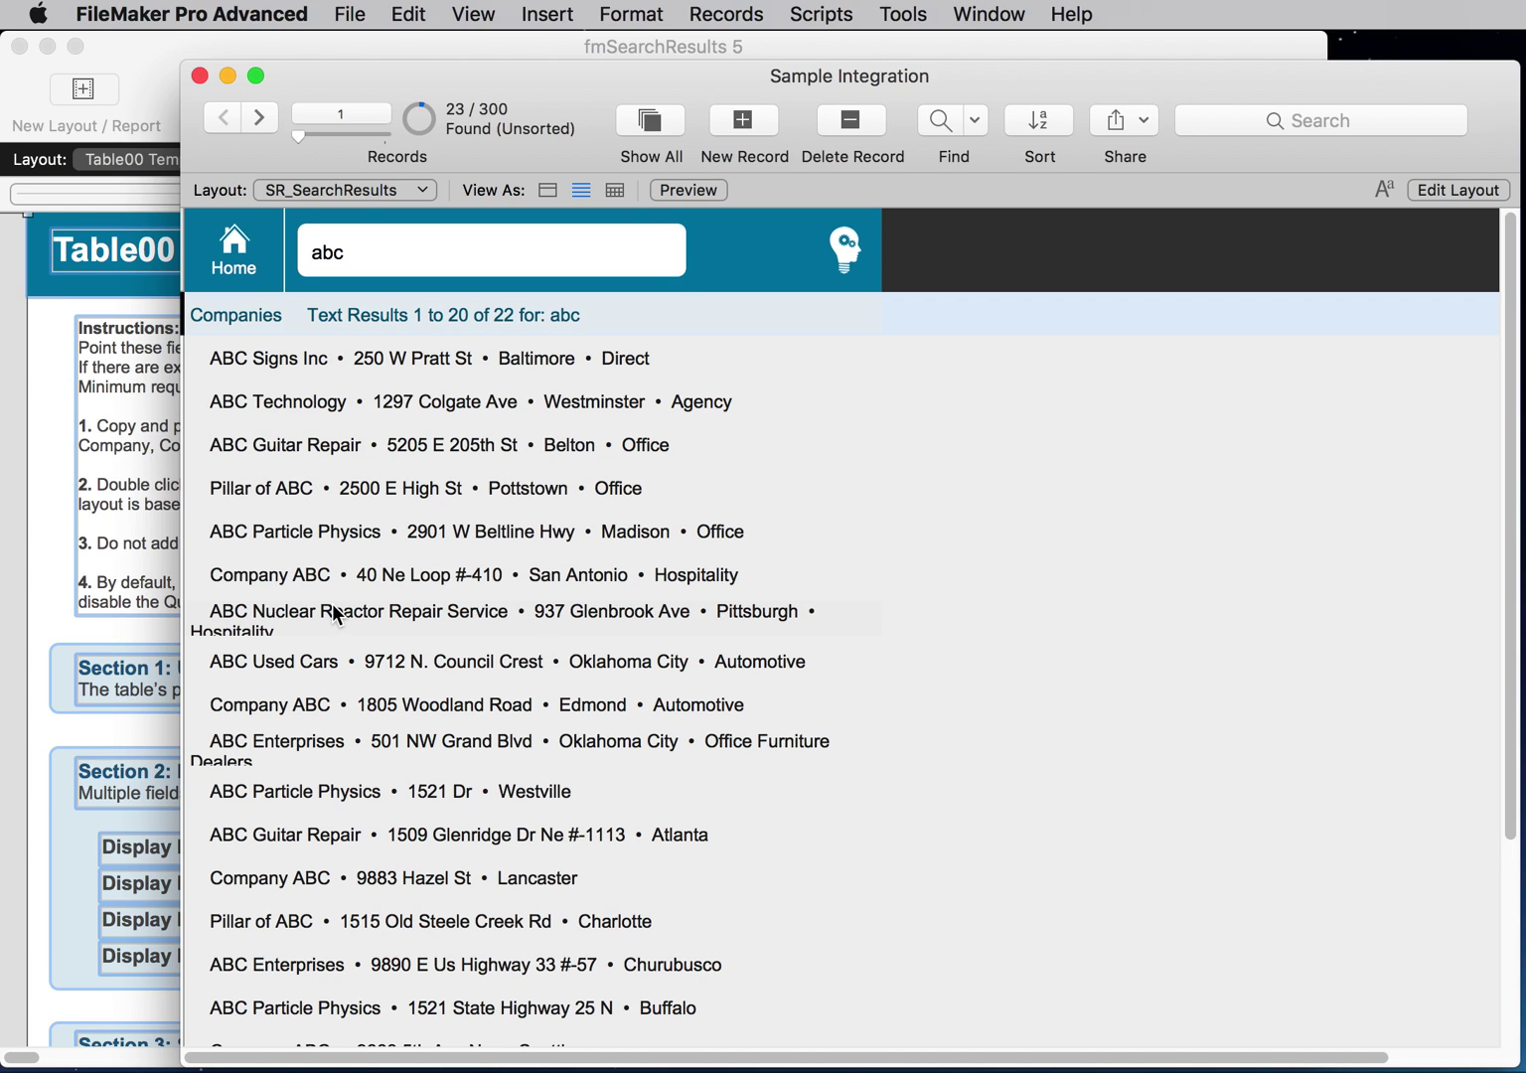
pyautogui.press('super+l')
pyautogui.click(390, 348)
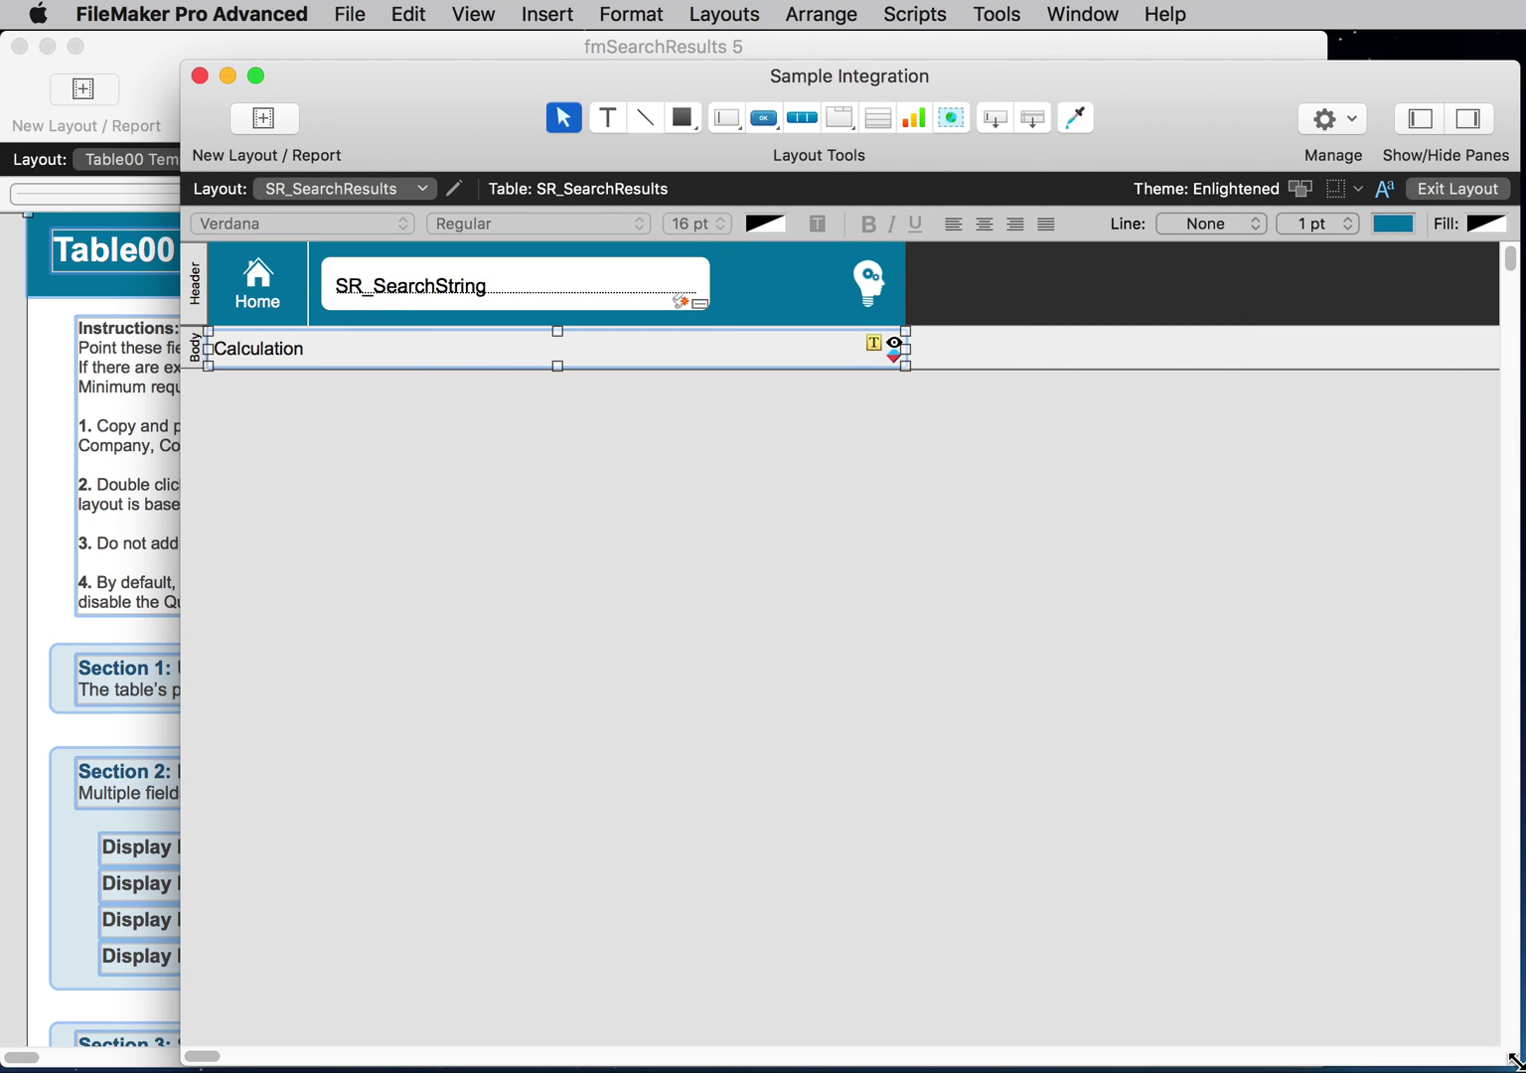
# - Widen the window and pull the SR_SearchResults layout's right edge in to fit it, then view in Browse mode
pyautogui.moveTo(1513, 1059); pyautogui.dragTo(1525, 1052)
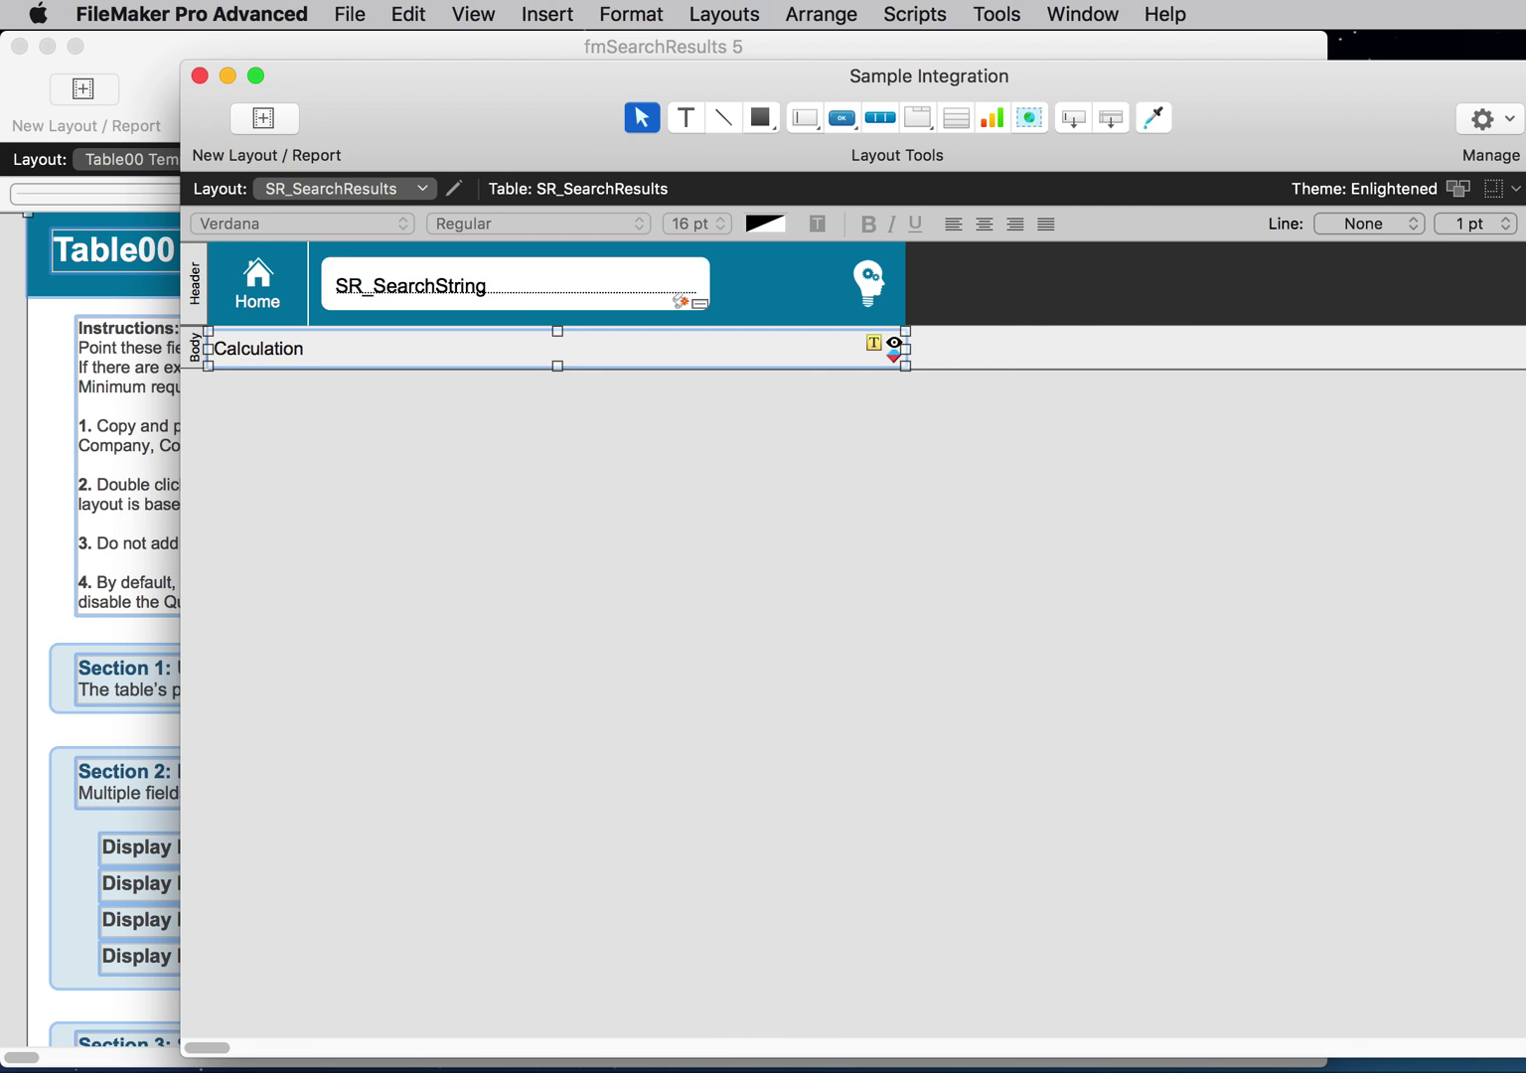
pyautogui.moveTo(1520, 348); pyautogui.dragTo(909, 365)
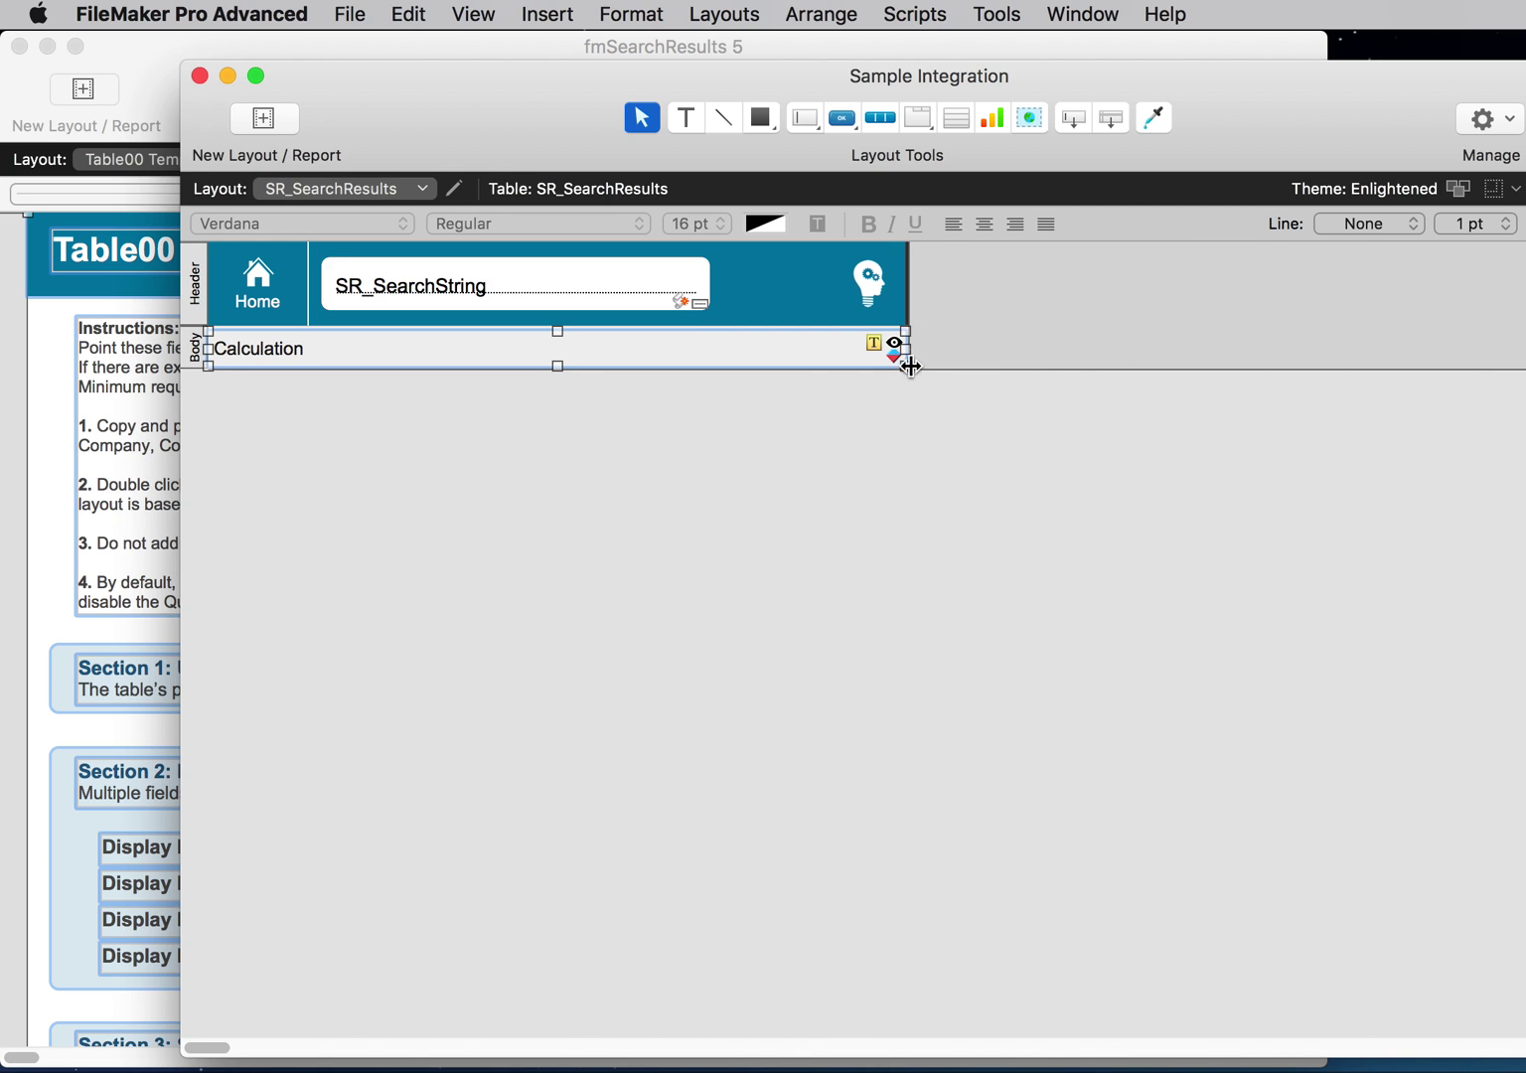
pyautogui.click(690, 350)
pyautogui.press('super+b')
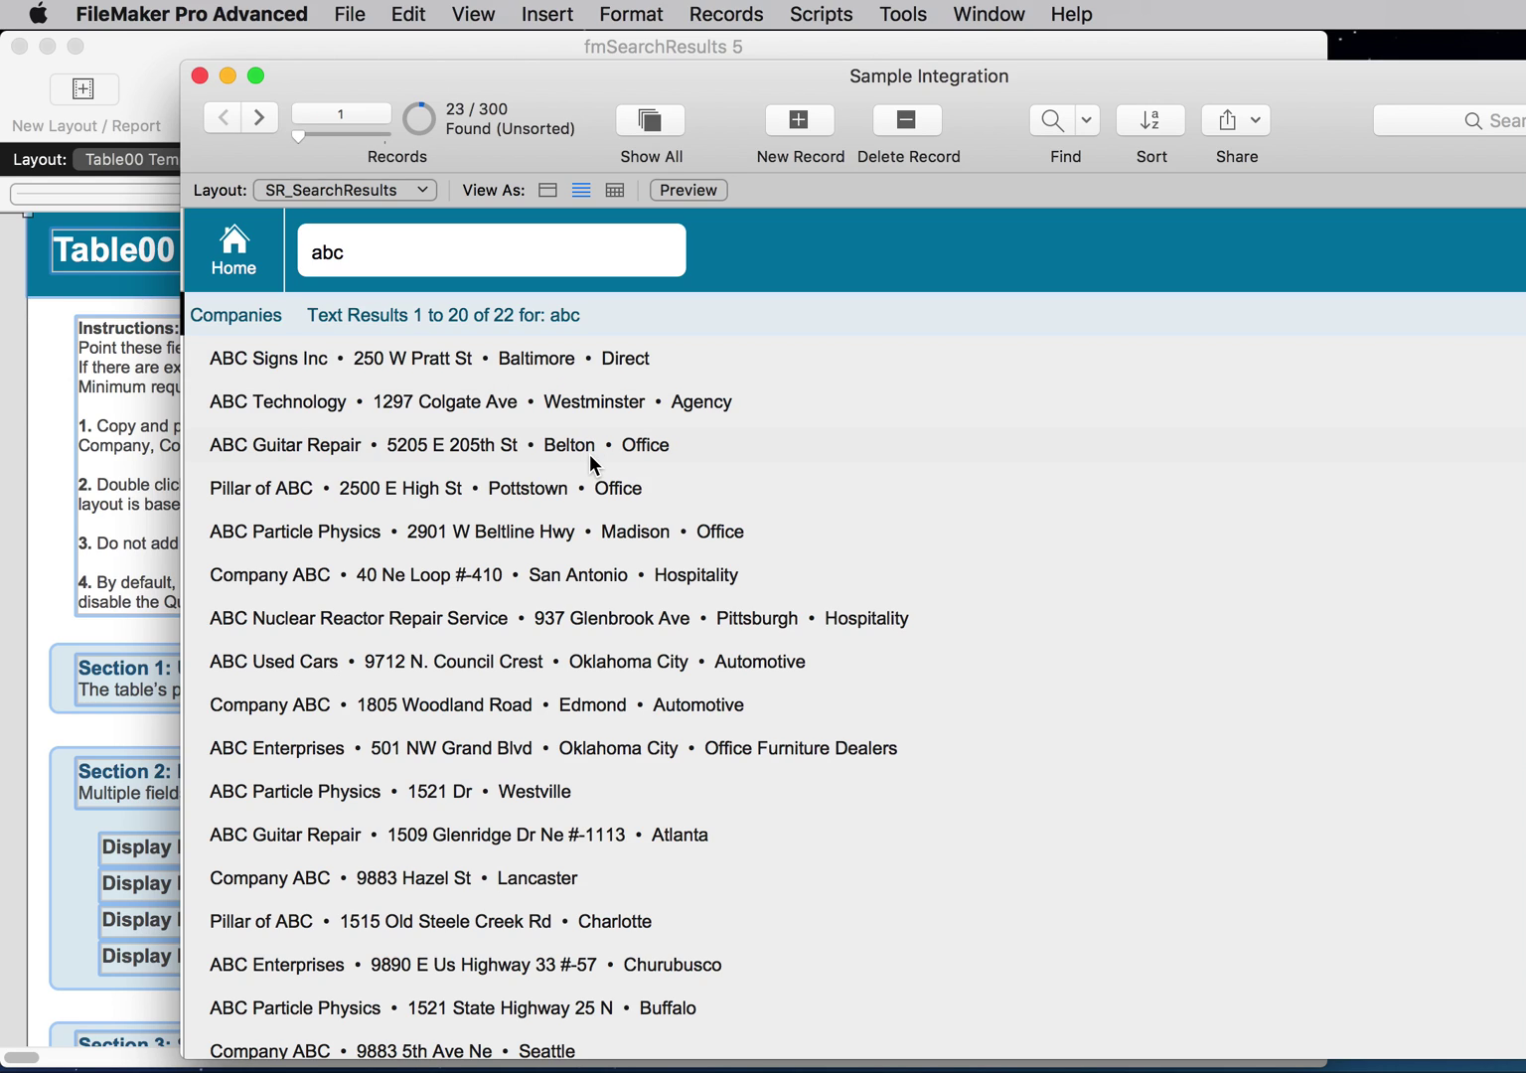
# - Open the Company ABC record and paste the search field into the Company layout's top navigation area
pyautogui.click(296, 705)
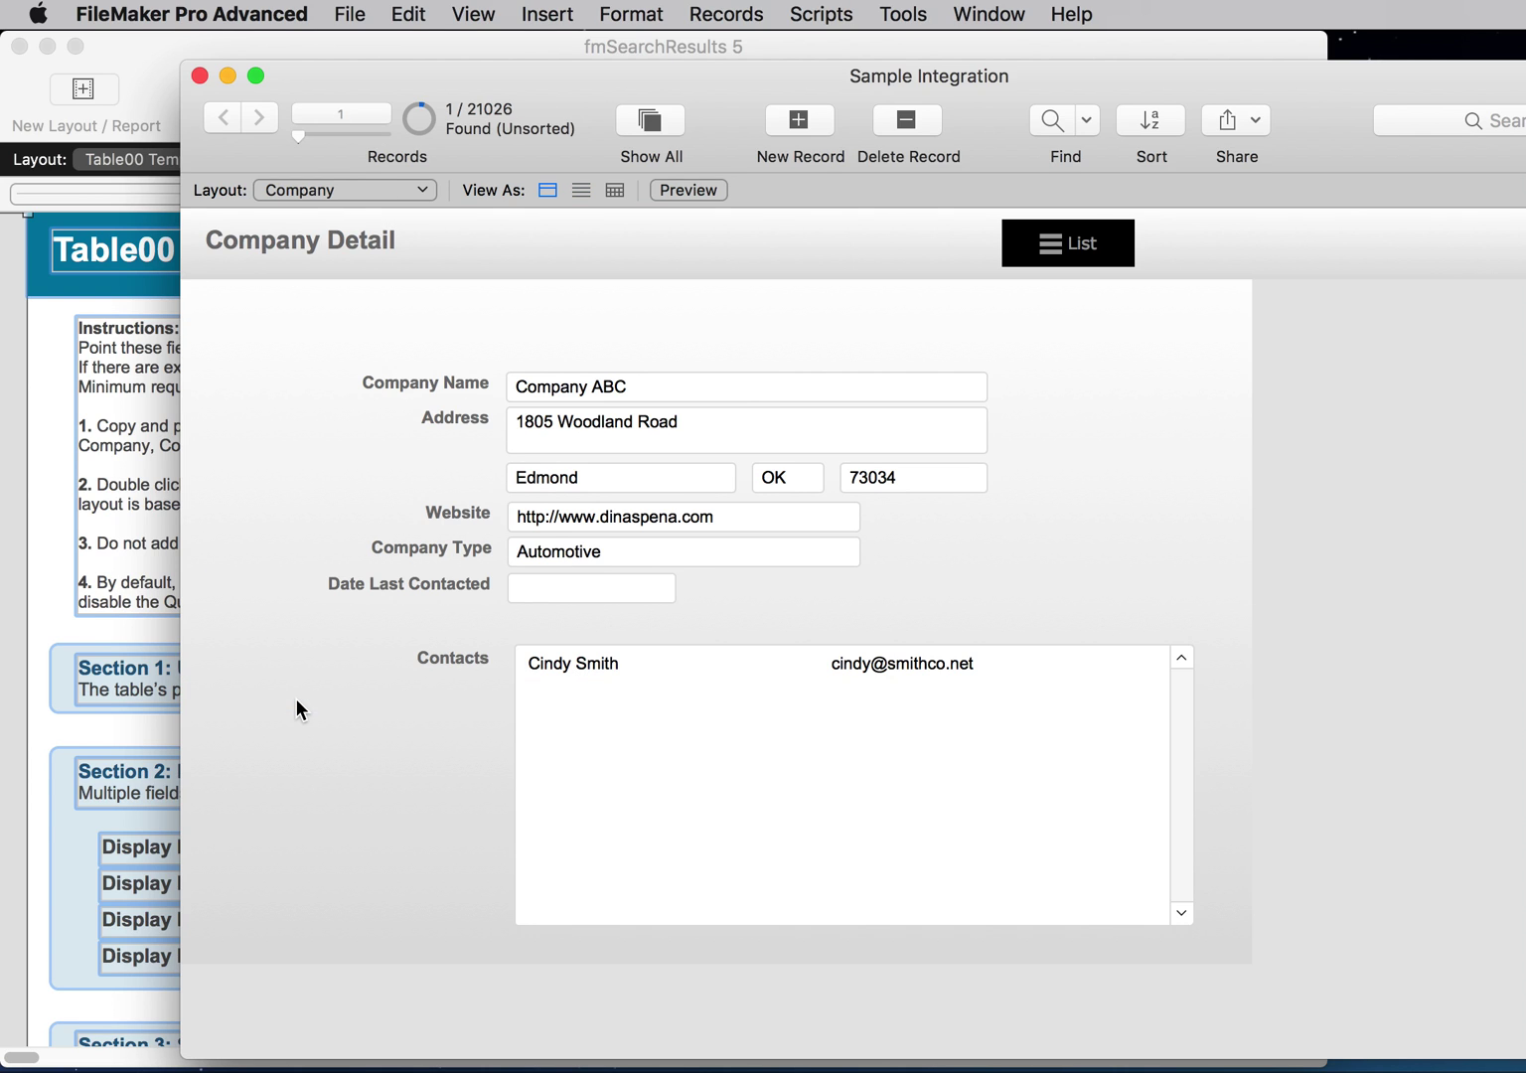
pyautogui.press('super+l')
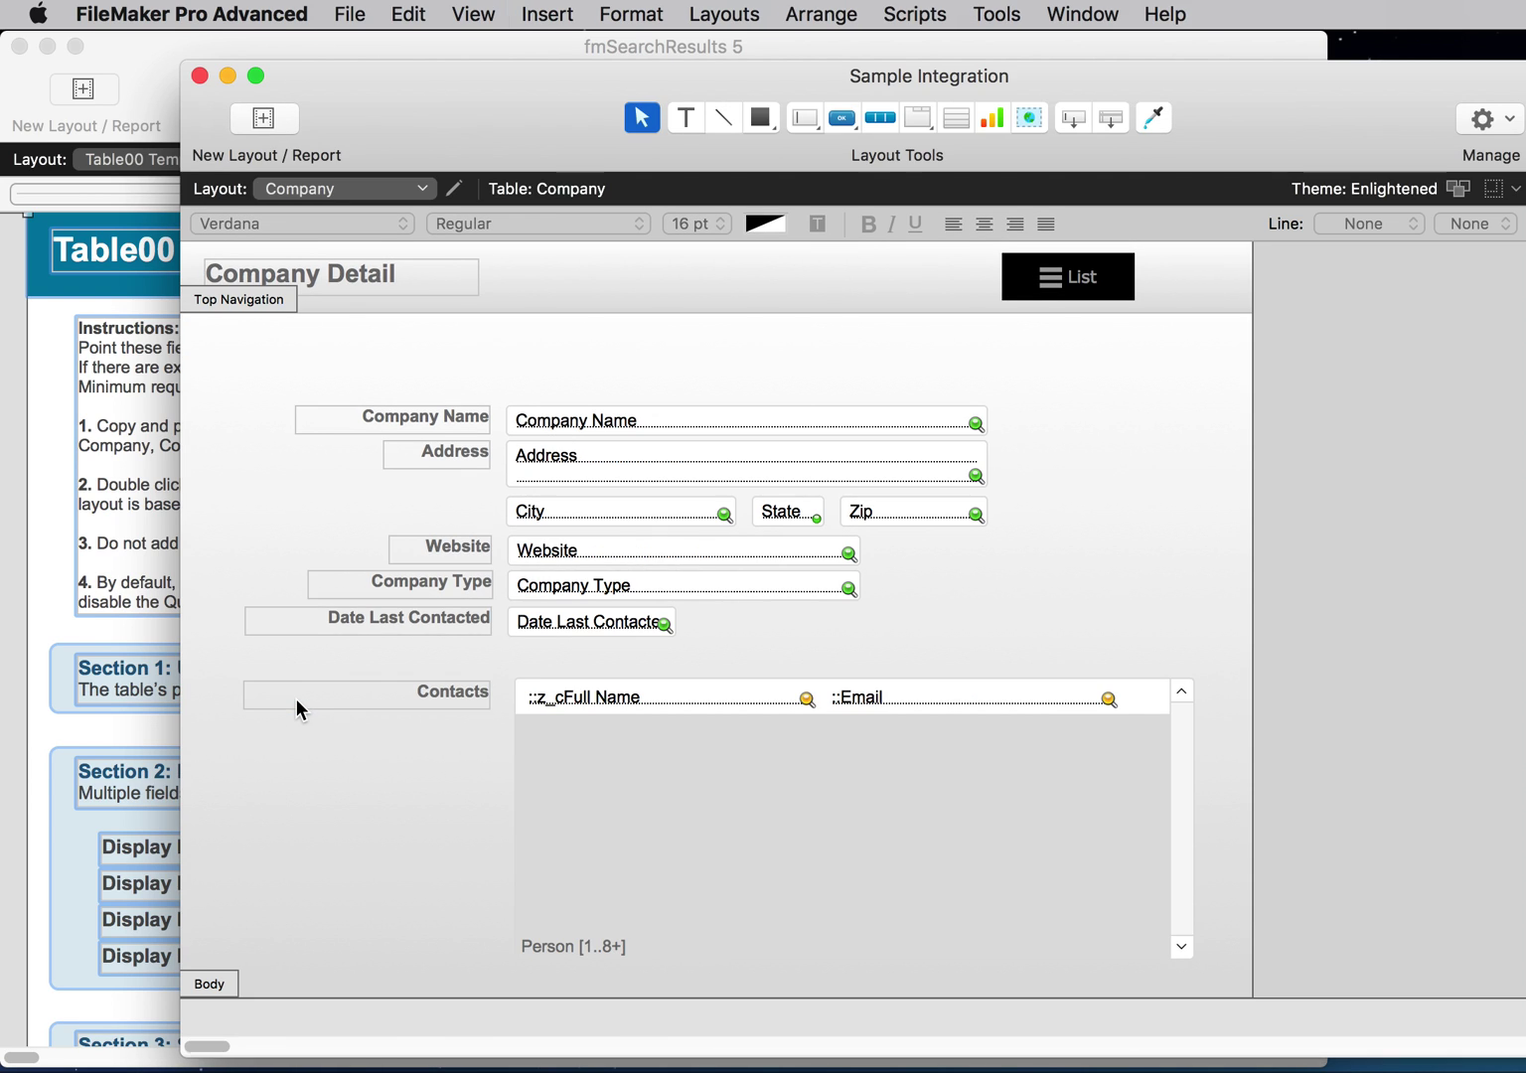
pyautogui.press('super+v')
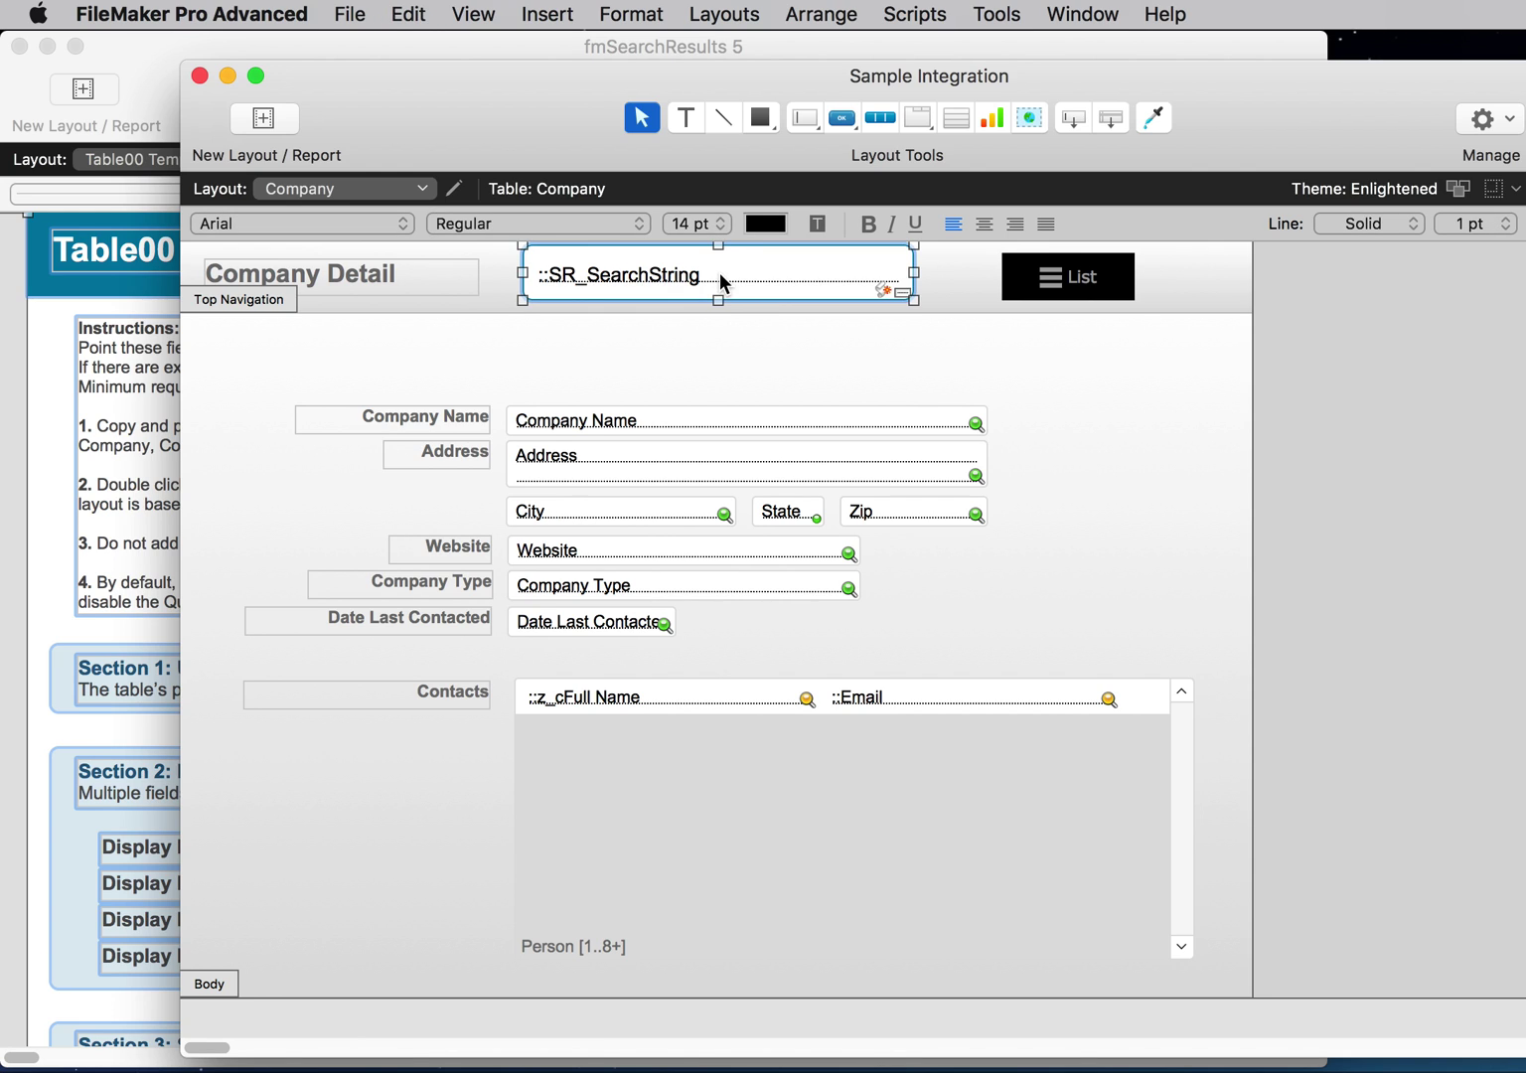
pyautogui.moveTo(721, 285); pyautogui.dragTo(730, 286)
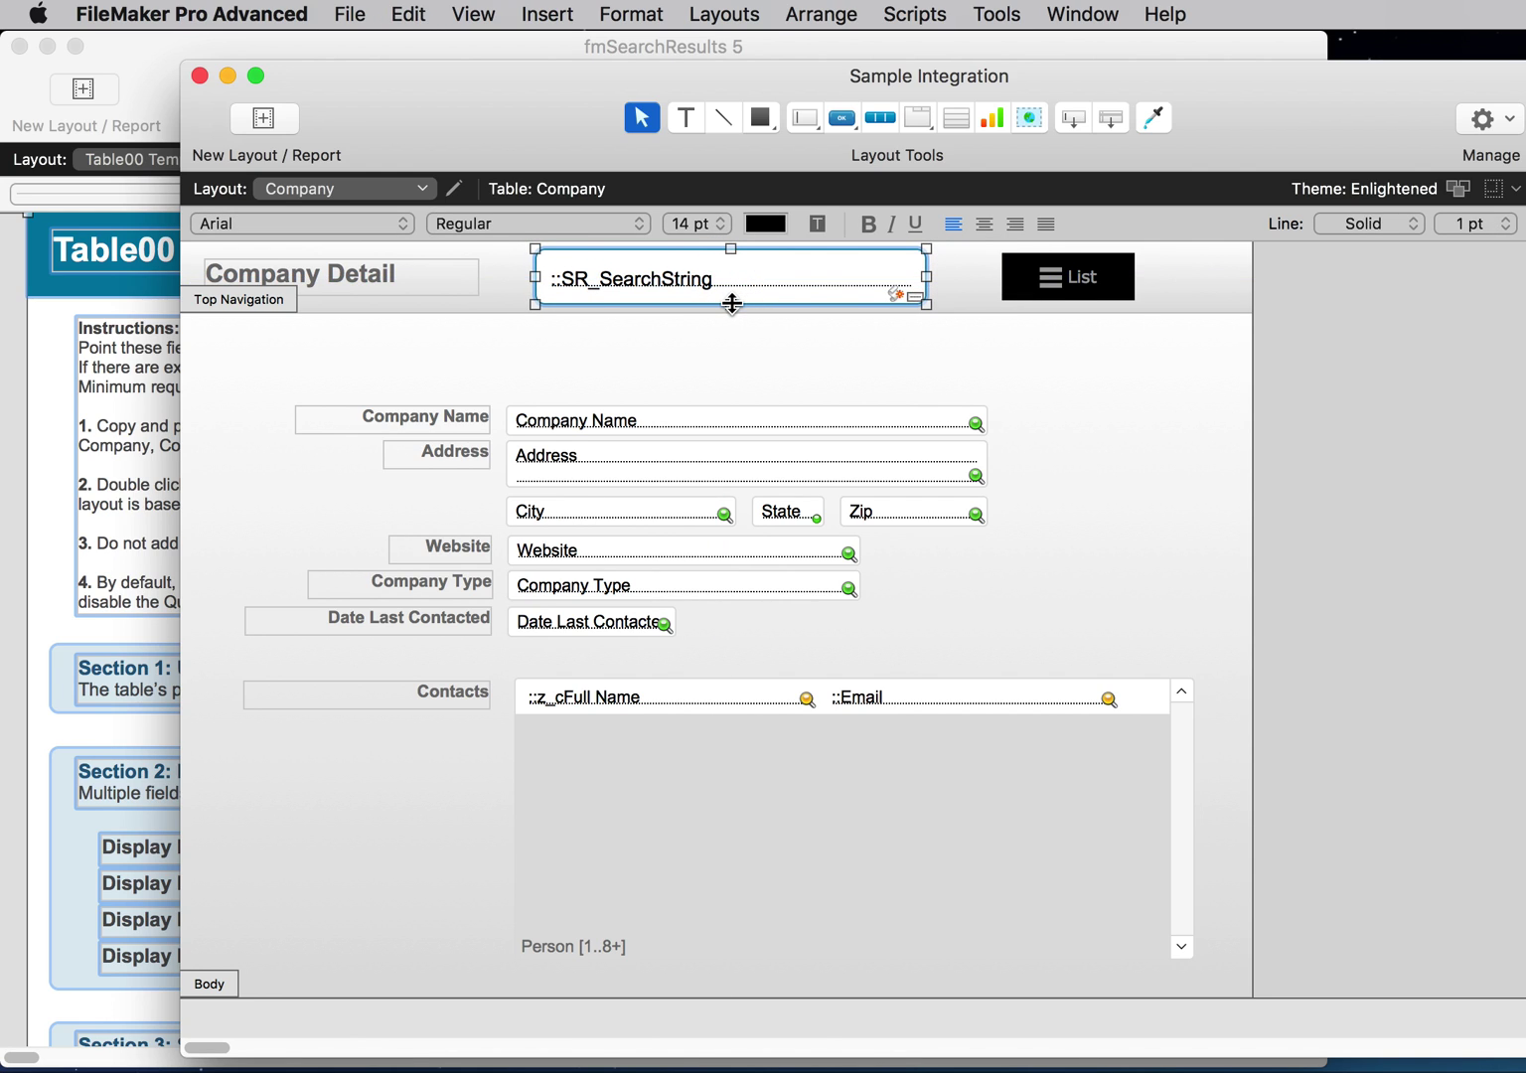
# - Paste the search field into the Company List header, aligned above the City column
pyautogui.press('super+Down')
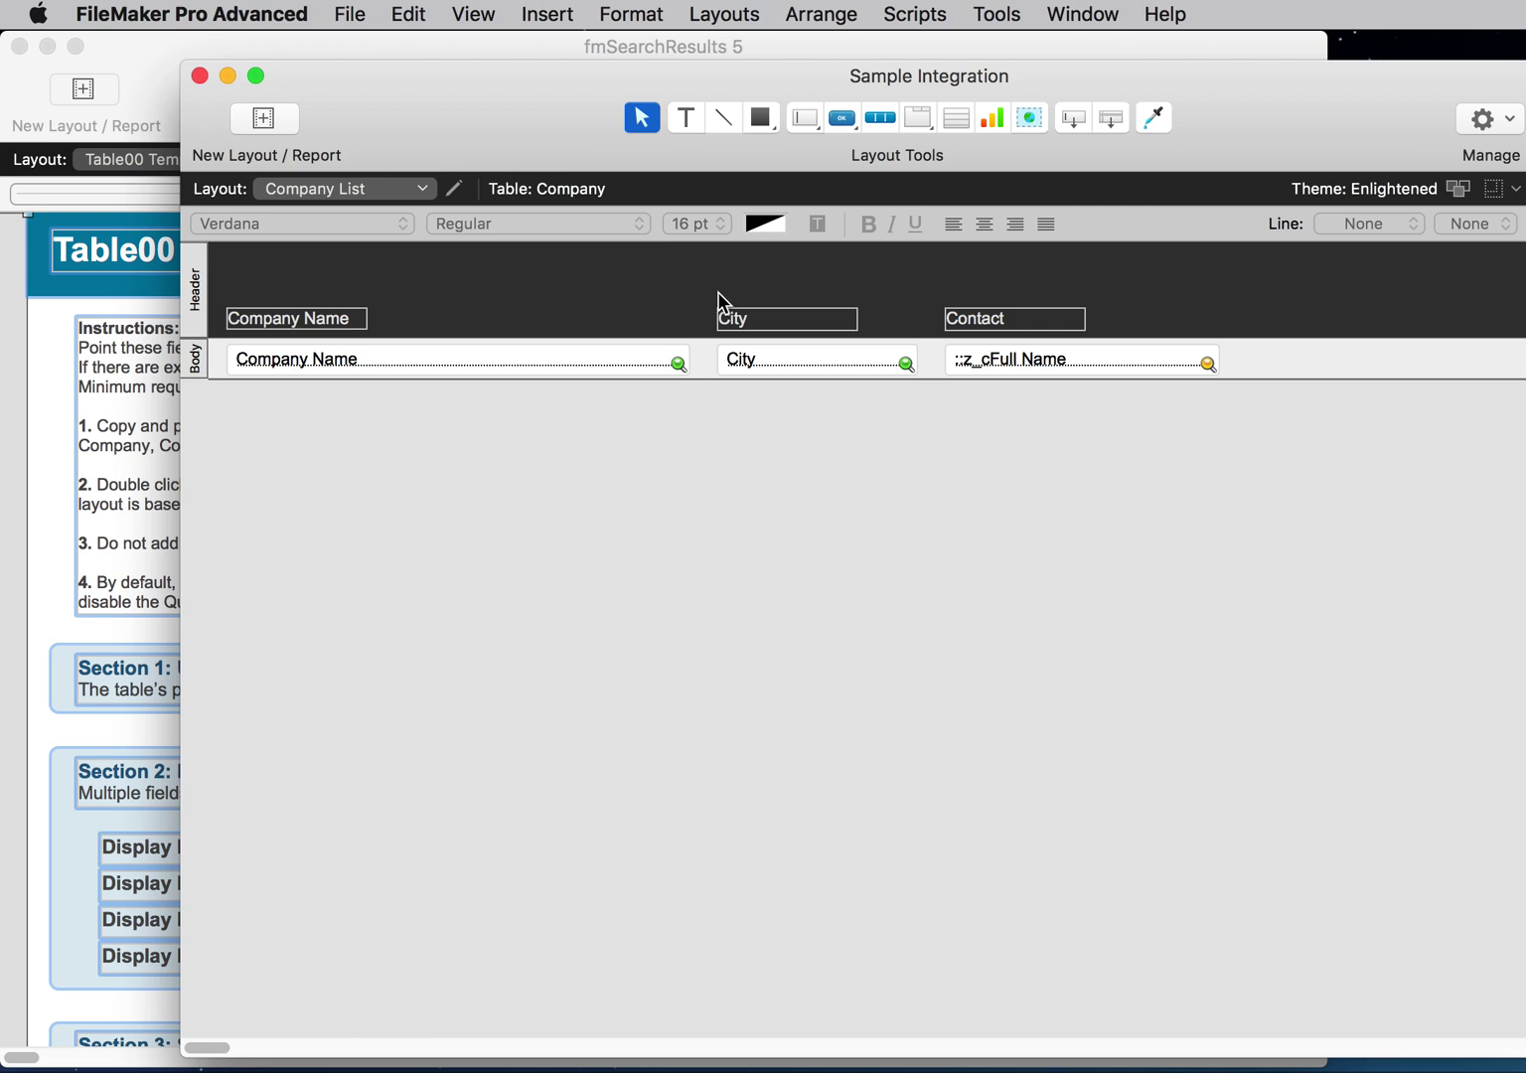
pyautogui.press('super+v')
pyautogui.moveTo(725, 286); pyautogui.dragTo(627, 283)
# - In Browse mode, search for 'tech' from the header search field
pyautogui.press('super+b')
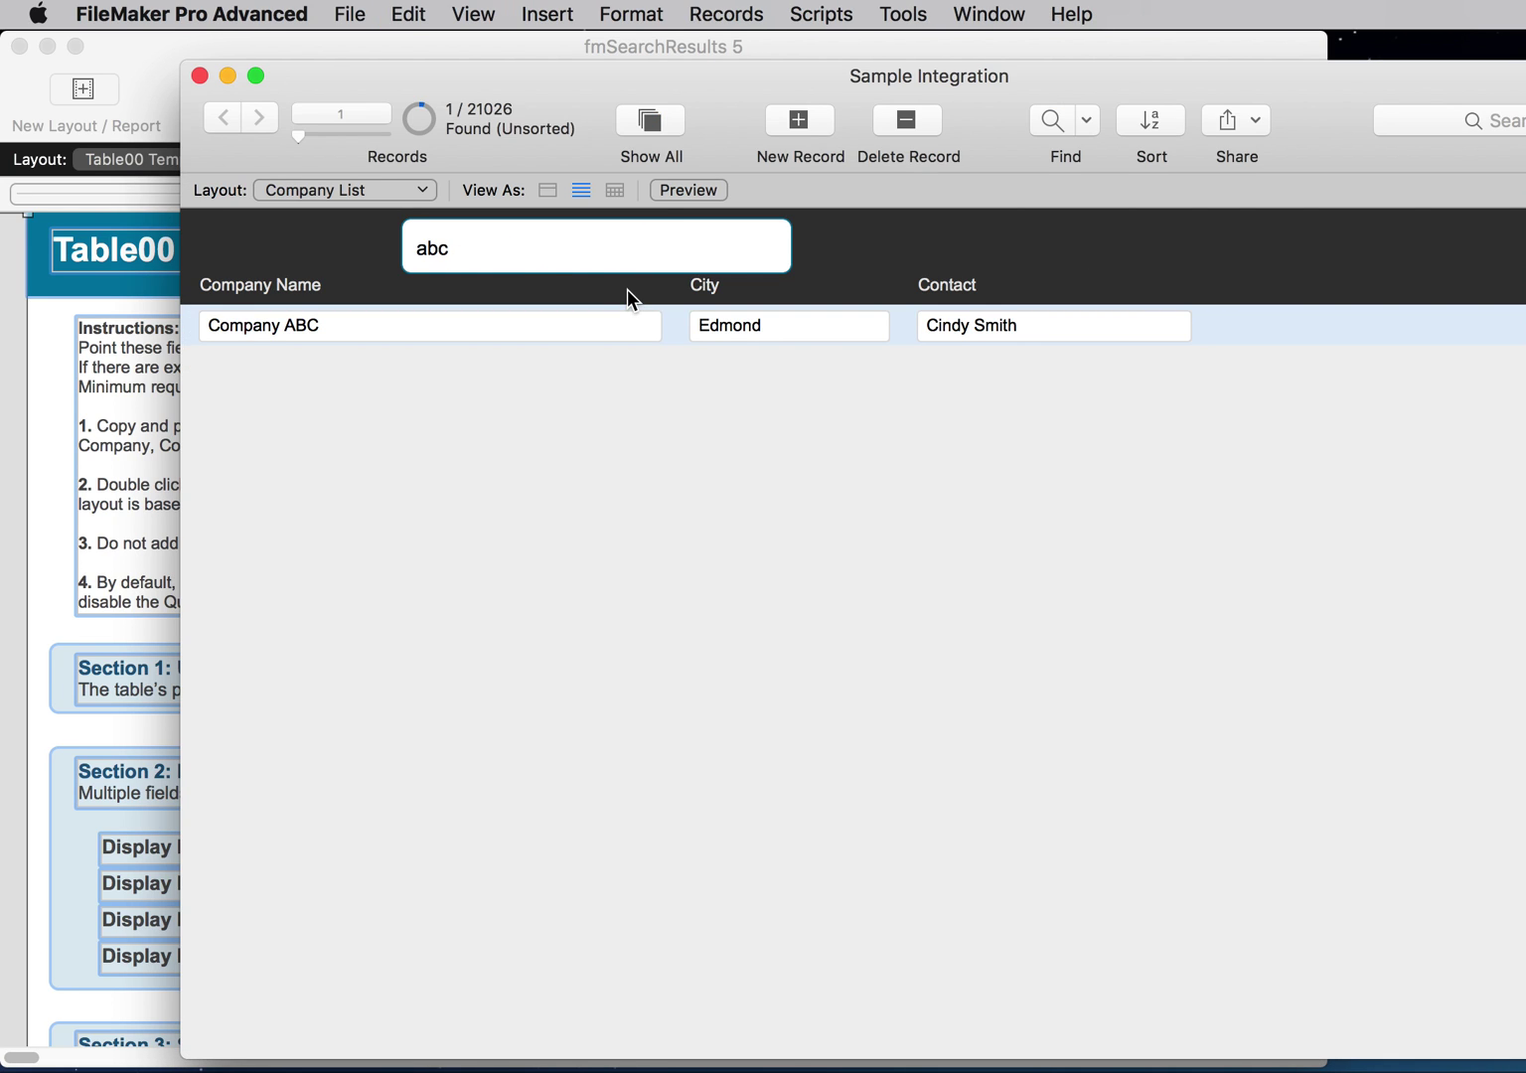
pyautogui.click(528, 244)
pyautogui.doubleClick(529, 238)
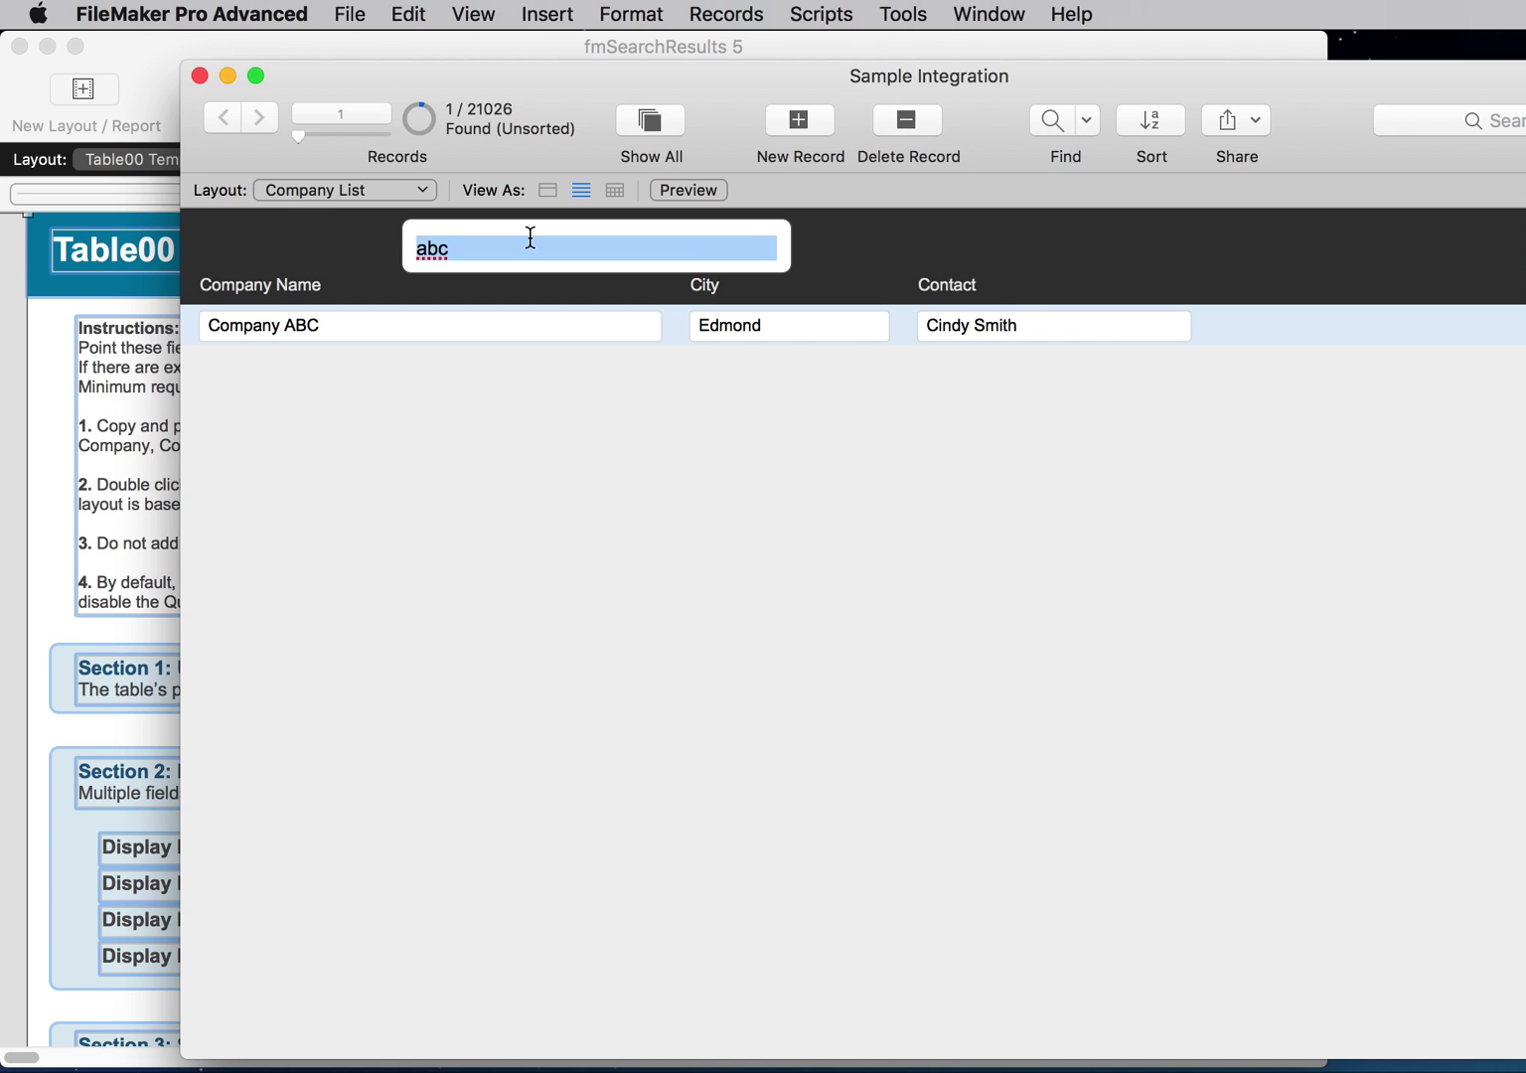
pyautogui.write('tech')
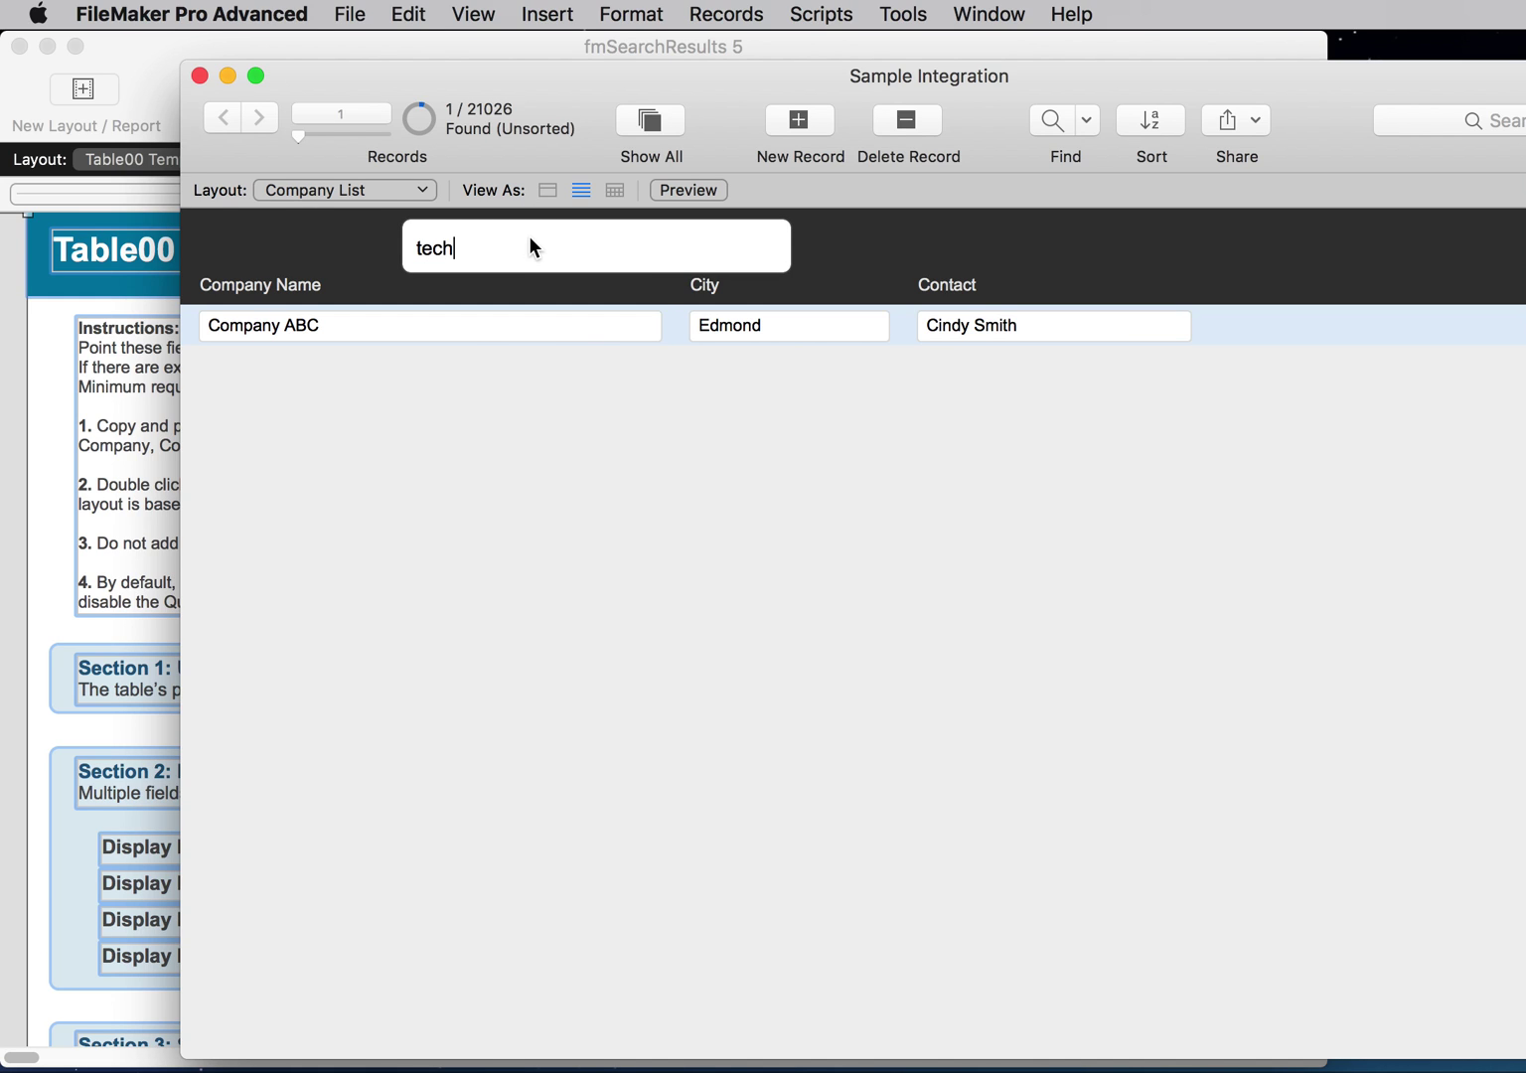
pyautogui.press('Return')
# - Replace the search text with 'app' and run the search
pyautogui.click(529, 239)
pyautogui.doubleClick(530, 239)
pyautogui.write('app')
pyautogui.press('Return')
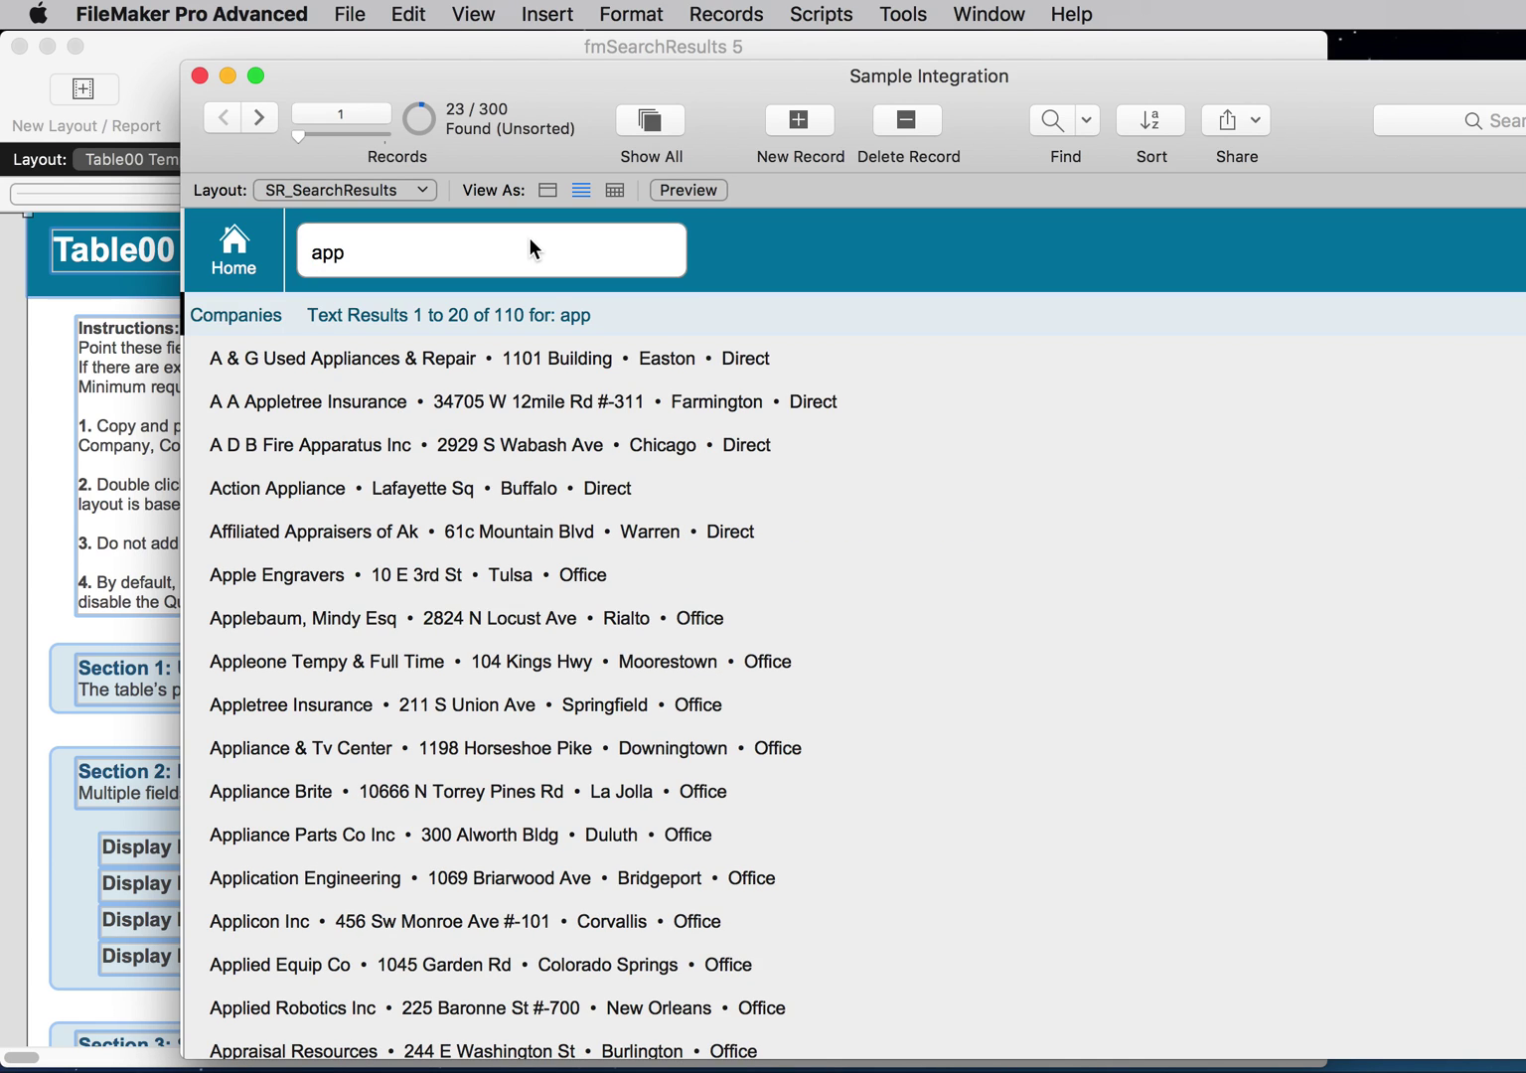